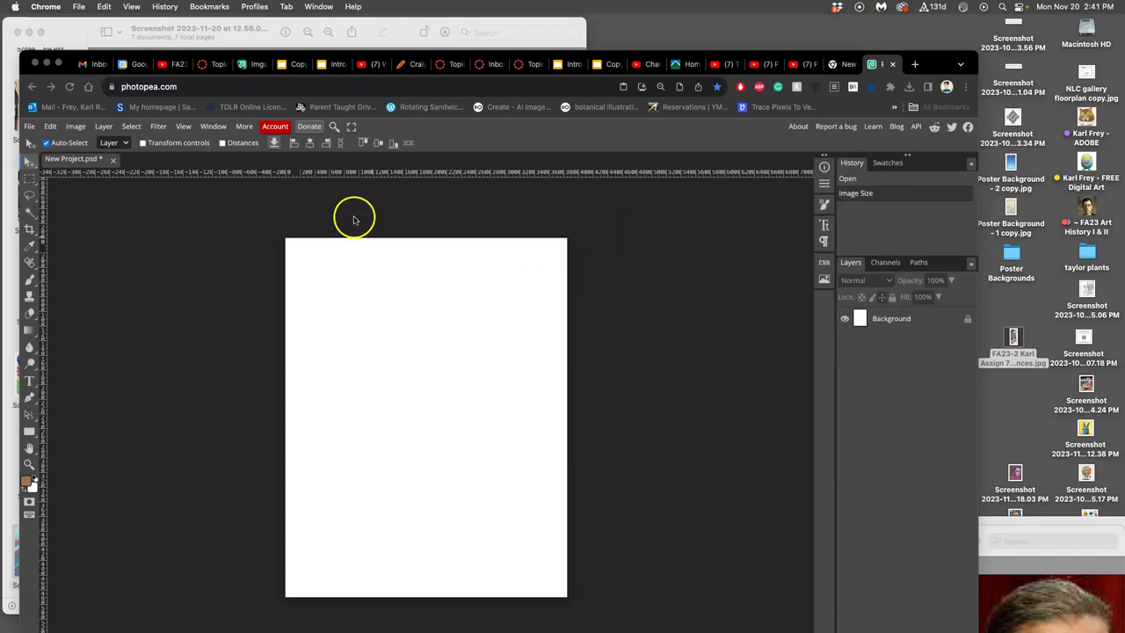
Bring Chrome forward, widen the History/Layers panels, and enlarge the browser window around New Project.psd
click(837, 220)
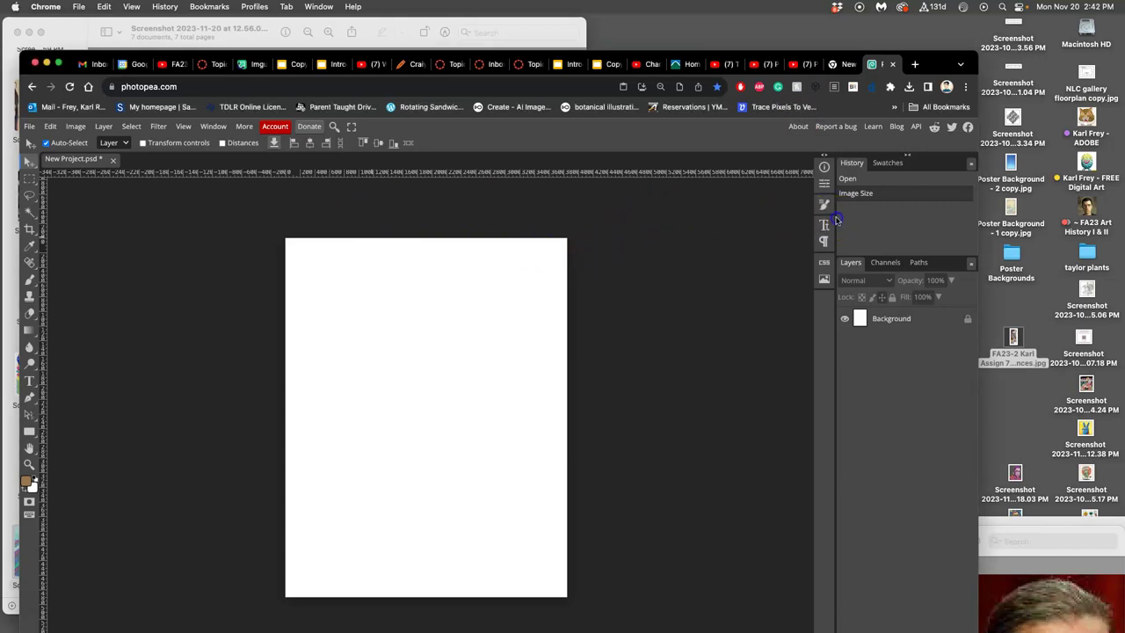
drag(835, 214, 614, 203)
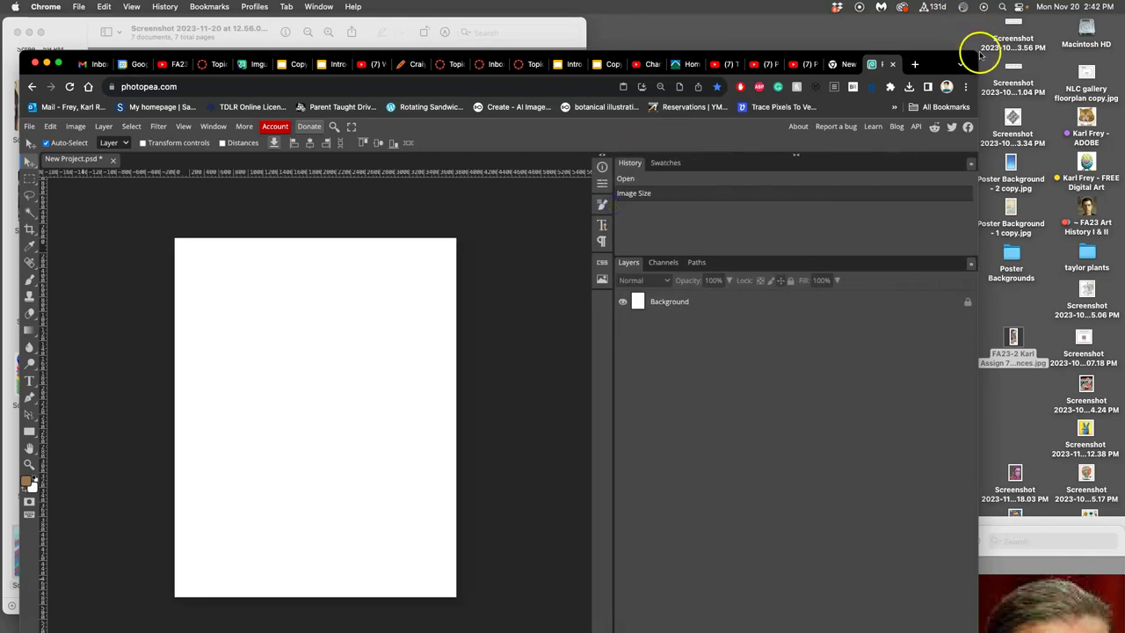
drag(979, 52, 980, 25)
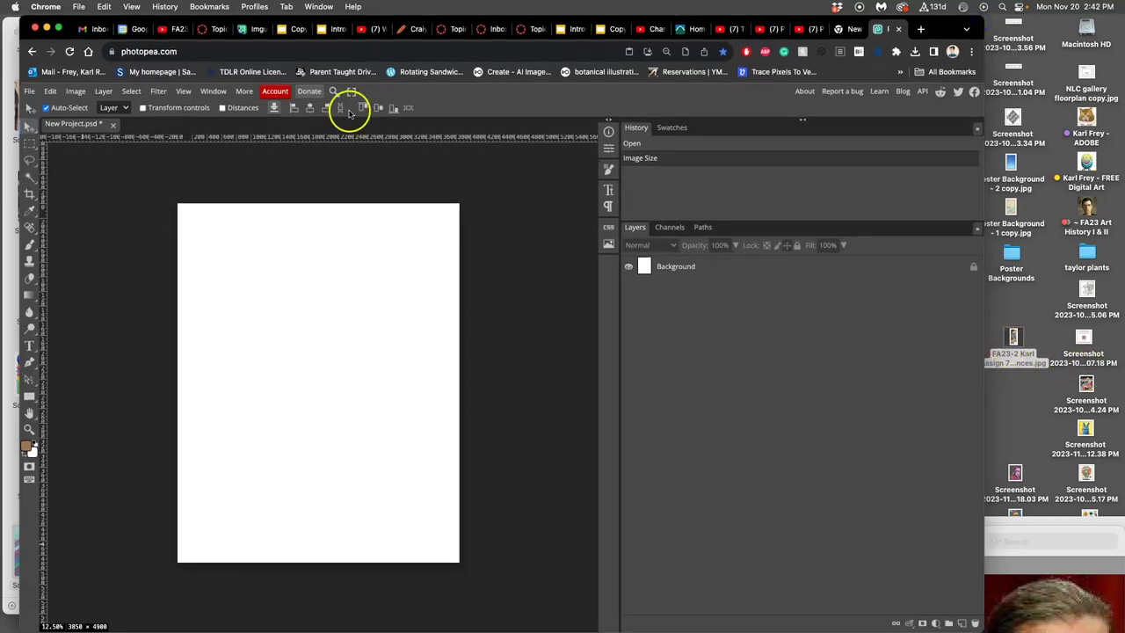
Scroll through the instructor's example portrait collage on the Canvas discussion page, then return to Photopea
click(217, 31)
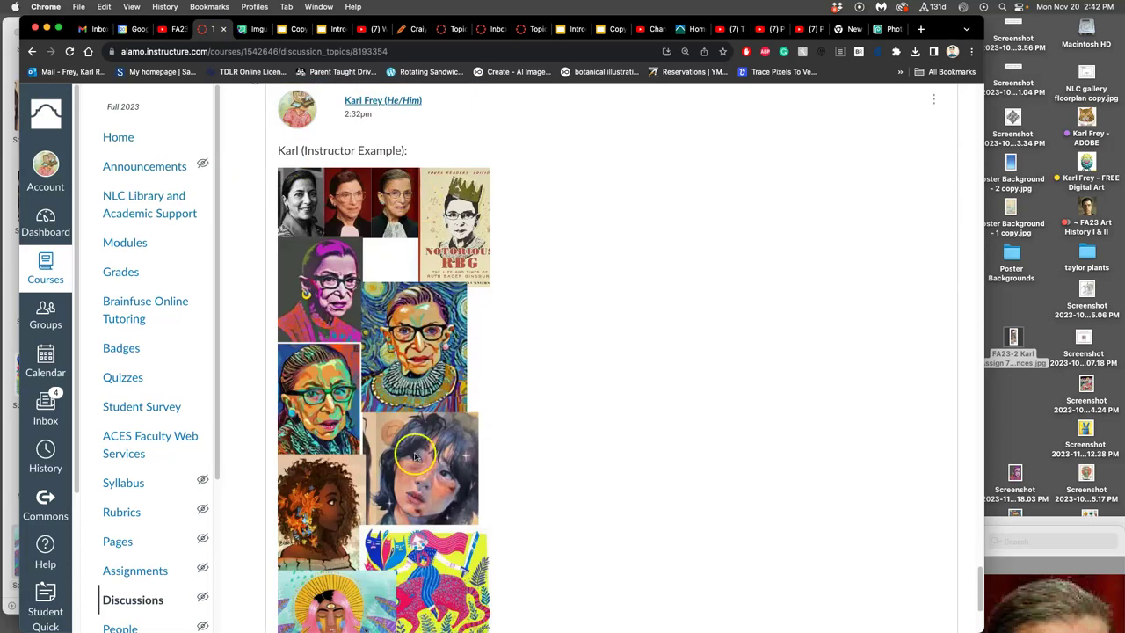
scroll(414, 440, down, 2)
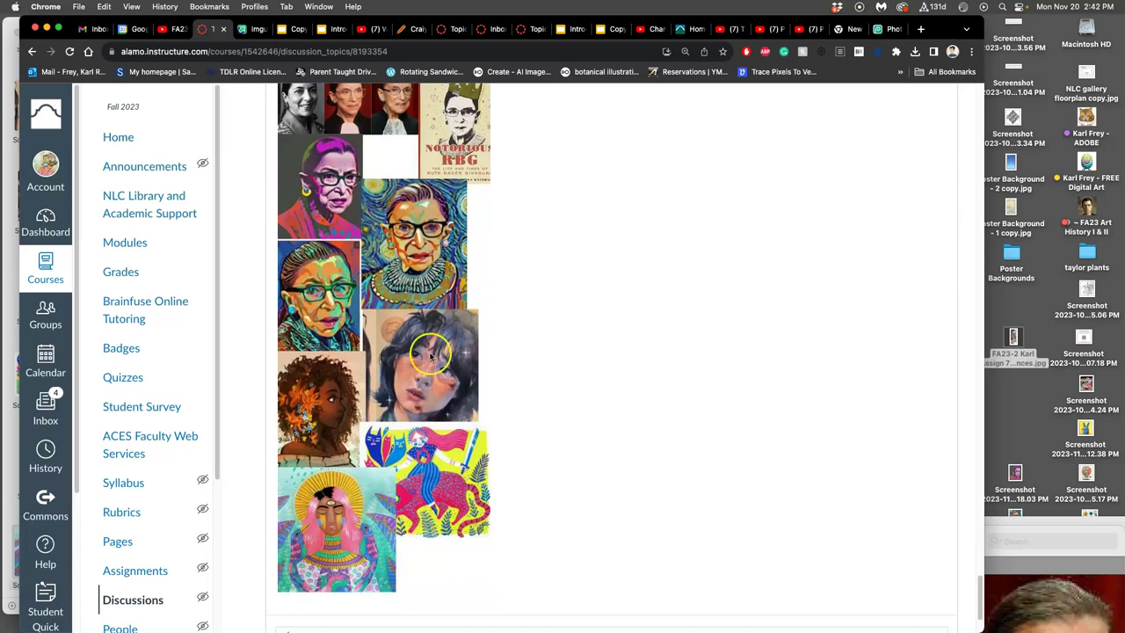
scroll(431, 352, up, 2)
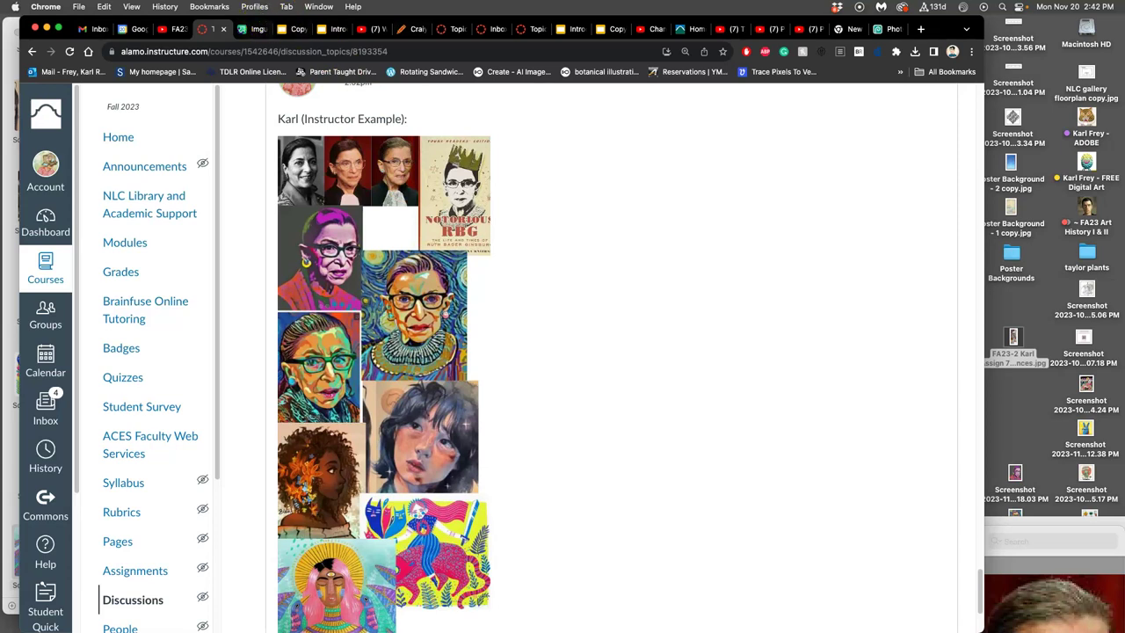
click(893, 30)
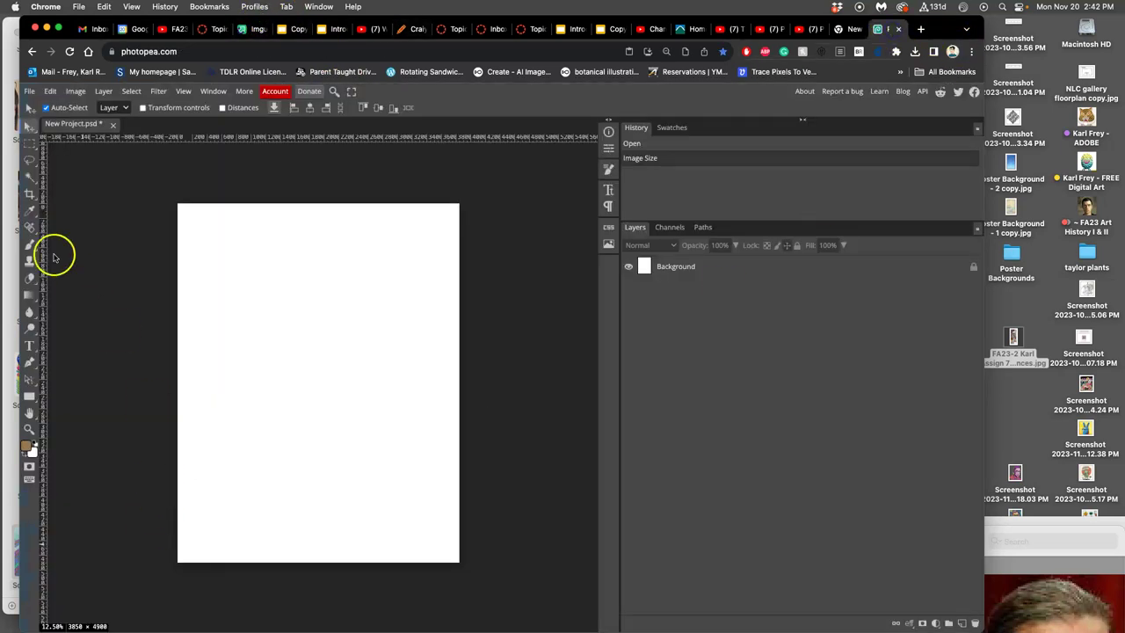
Confirm the canvas at 11 × 14 in, 350 DPI, and place the photo-references collage JPG onto it
click(76, 91)
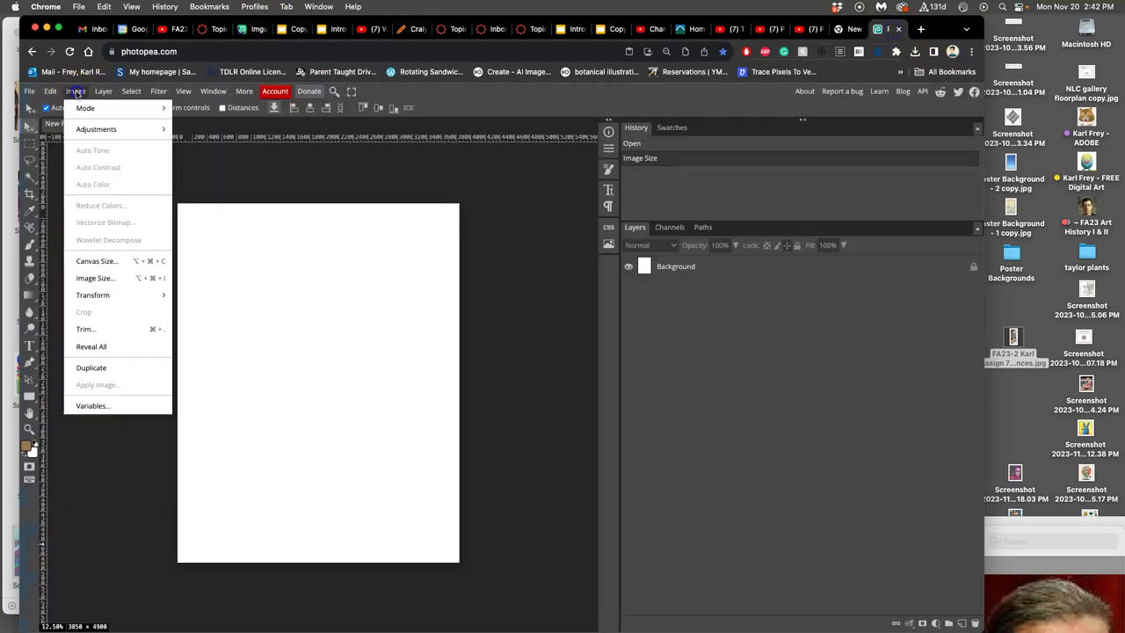
click(101, 279)
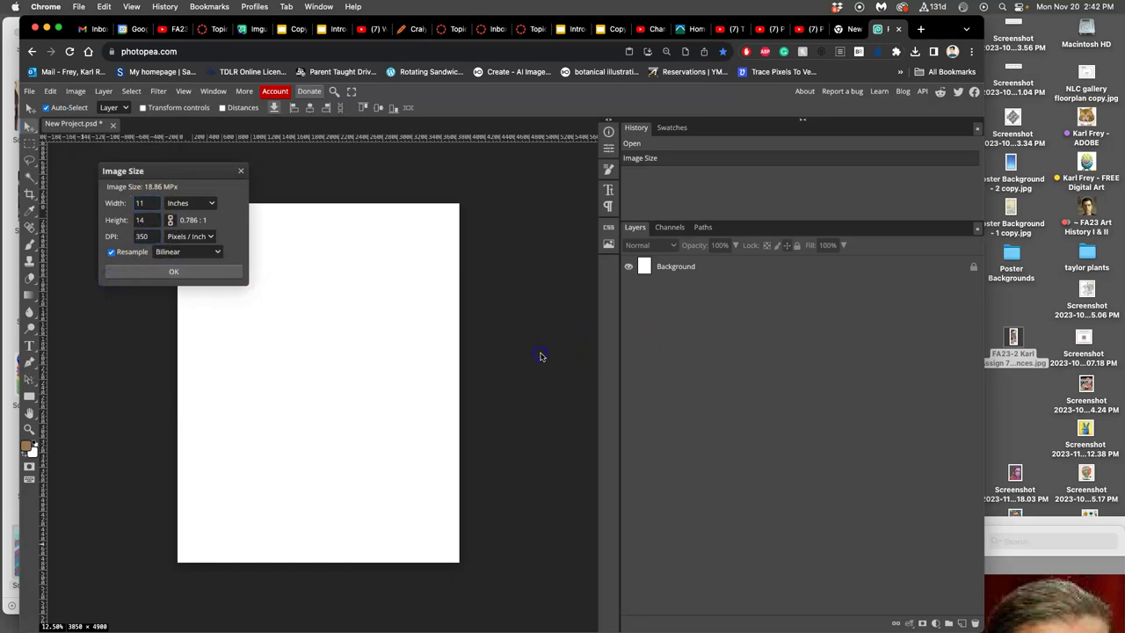
click(1062, 354)
drag(1014, 339, 406, 406)
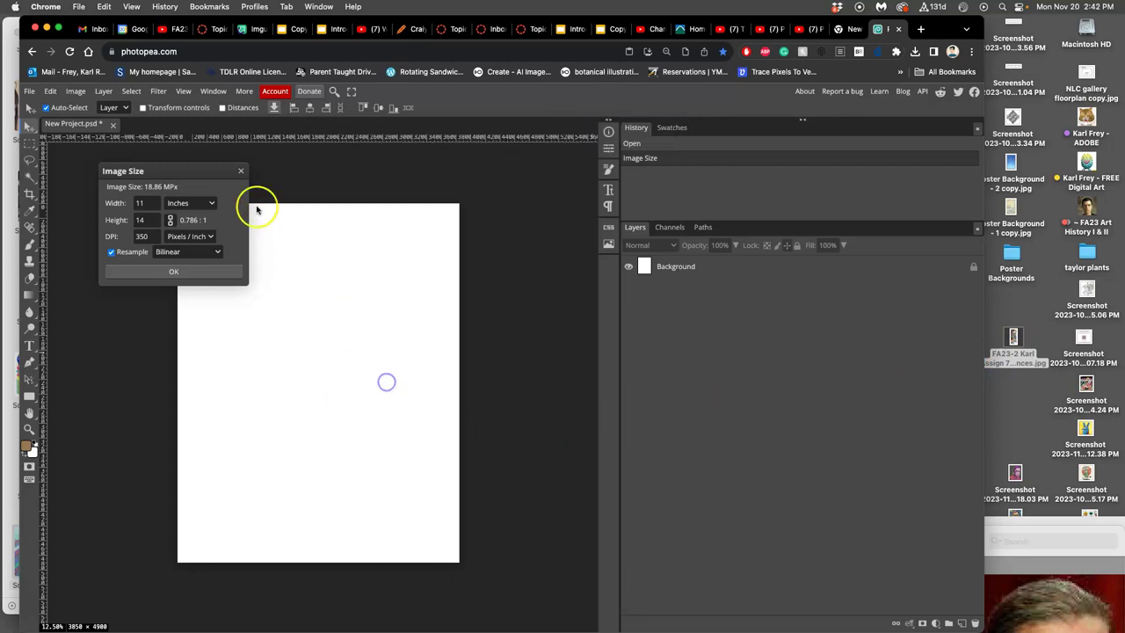
click(208, 271)
drag(1014, 337, 414, 326)
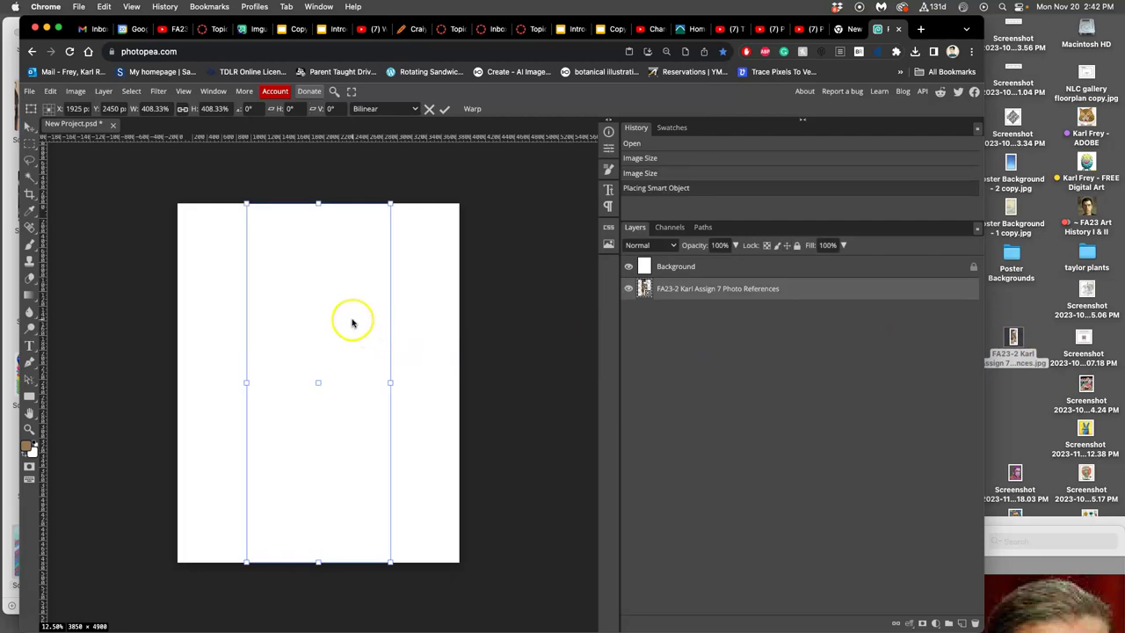
Move the collage layer above Background and scale it down into the canvas's top-right corner
drag(649, 292, 675, 269)
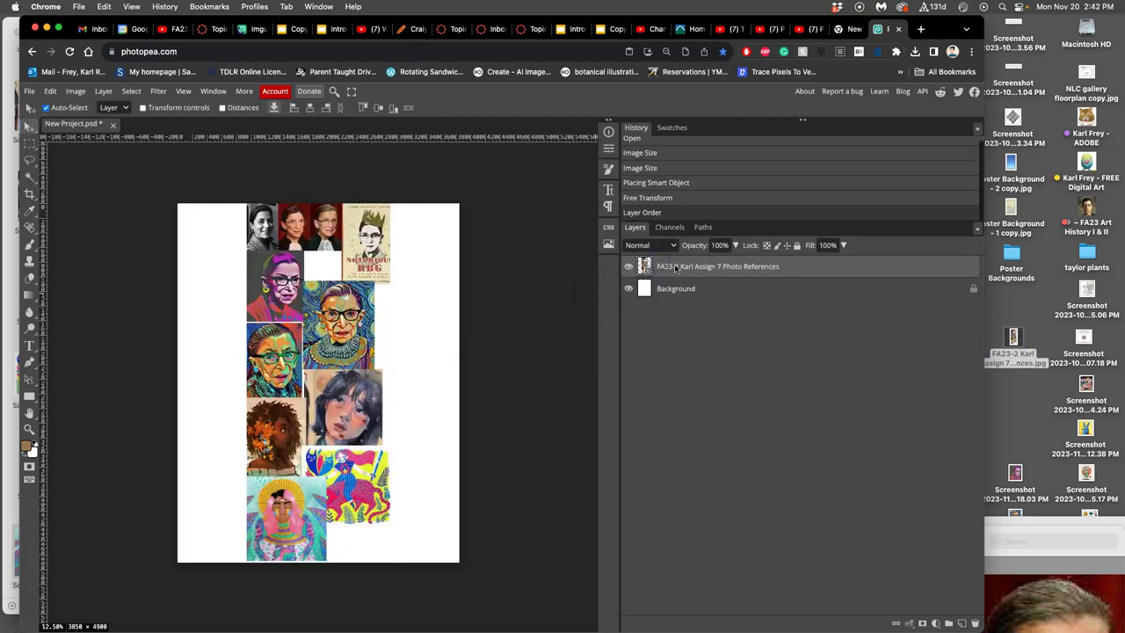
drag(333, 317, 401, 313)
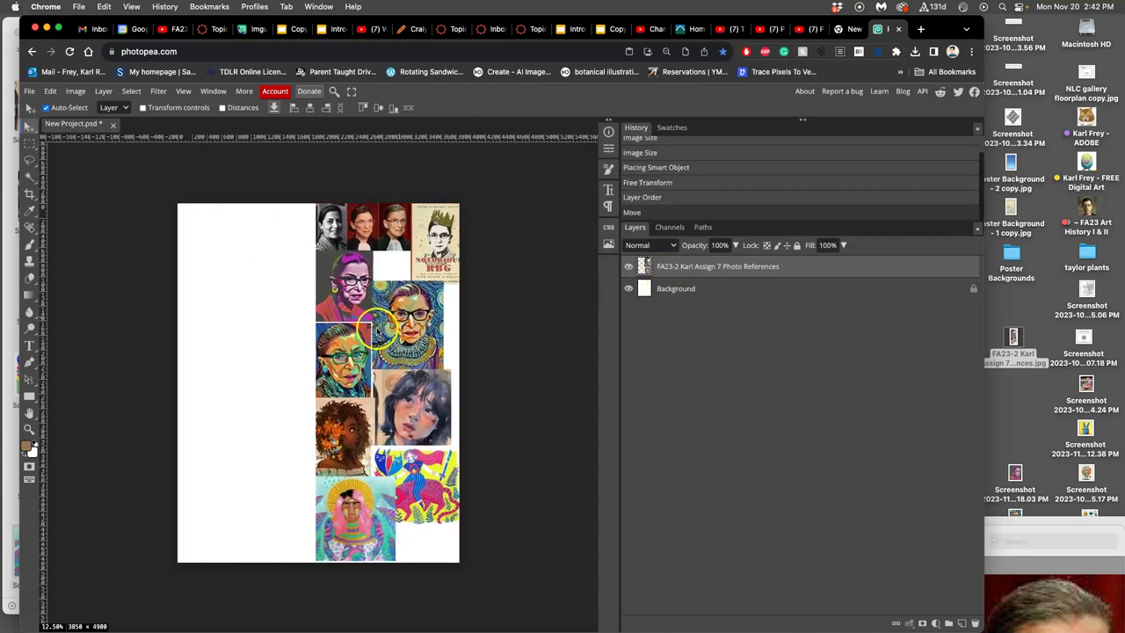
key(super+alt+t)
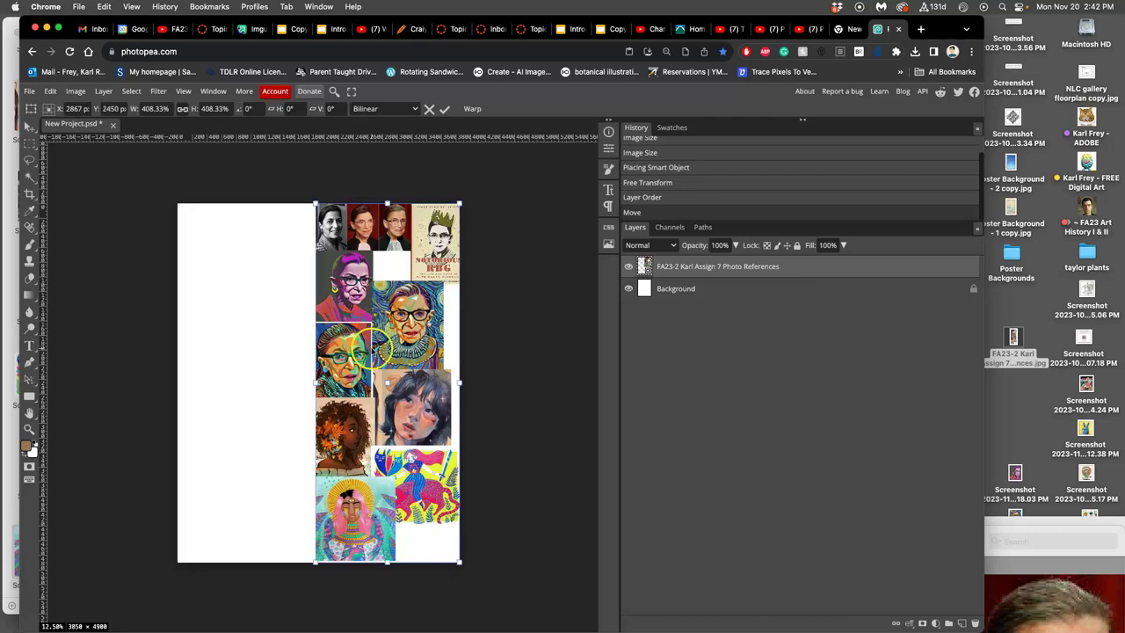
drag(315, 561, 425, 384)
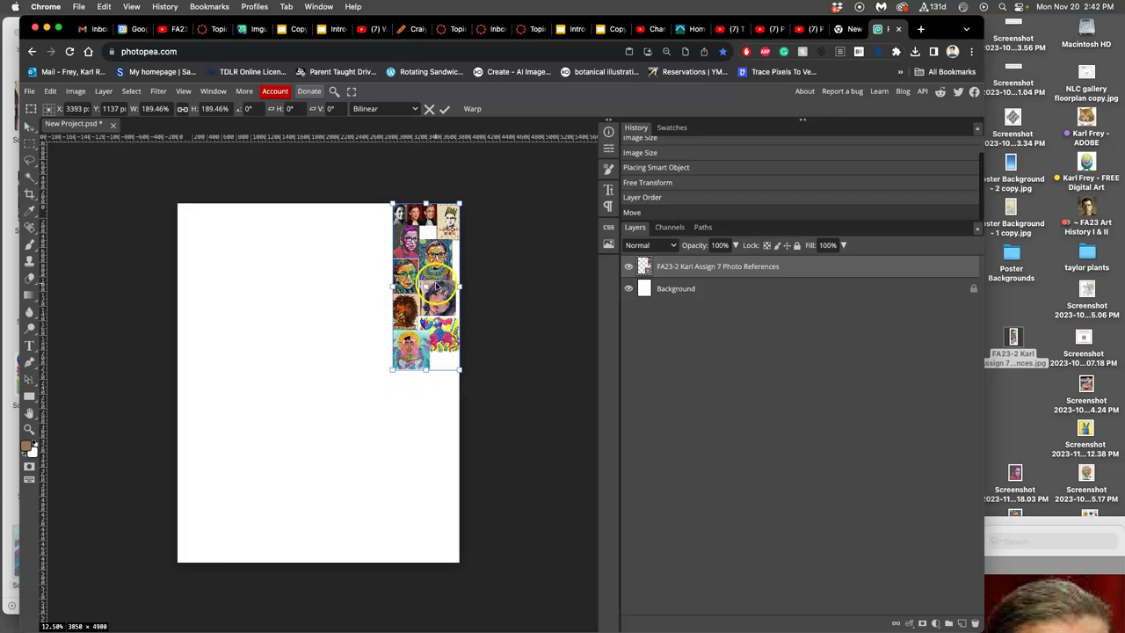
key(Return)
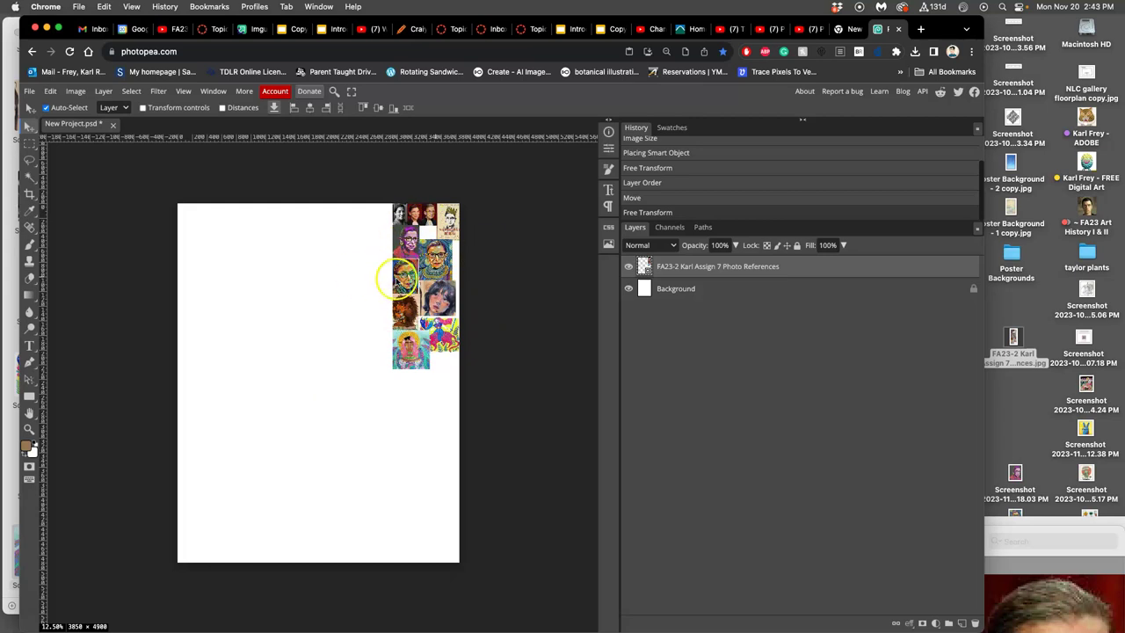
Open the two-portrait reference WebP from the Assign - 7 folder in Preview
click(1045, 523)
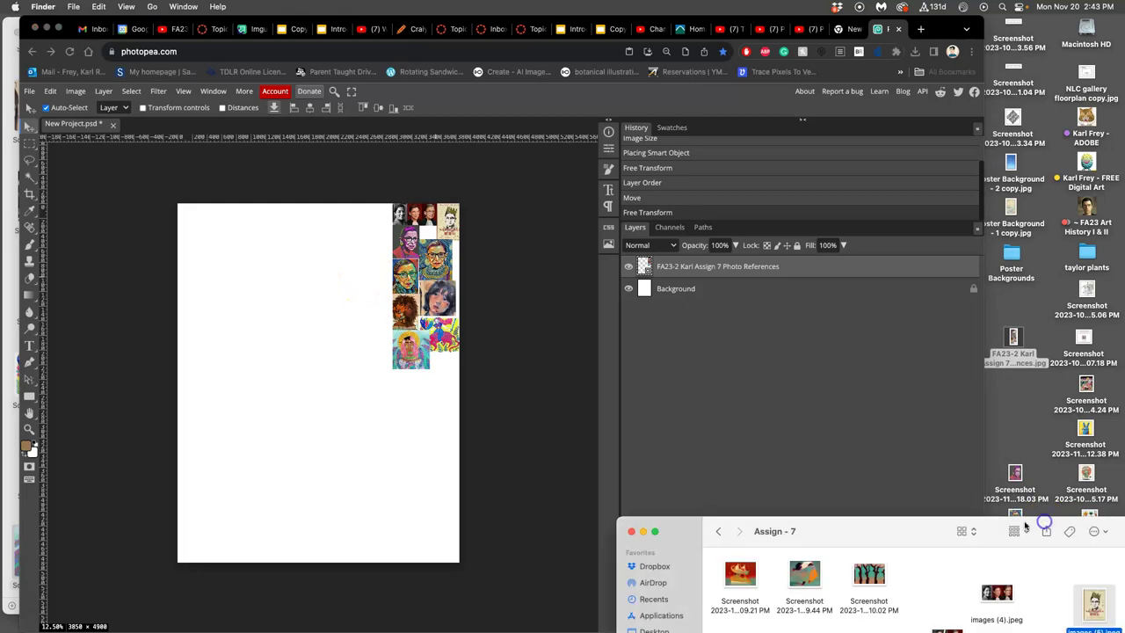
drag(743, 523, 679, 325)
double_click(884, 444)
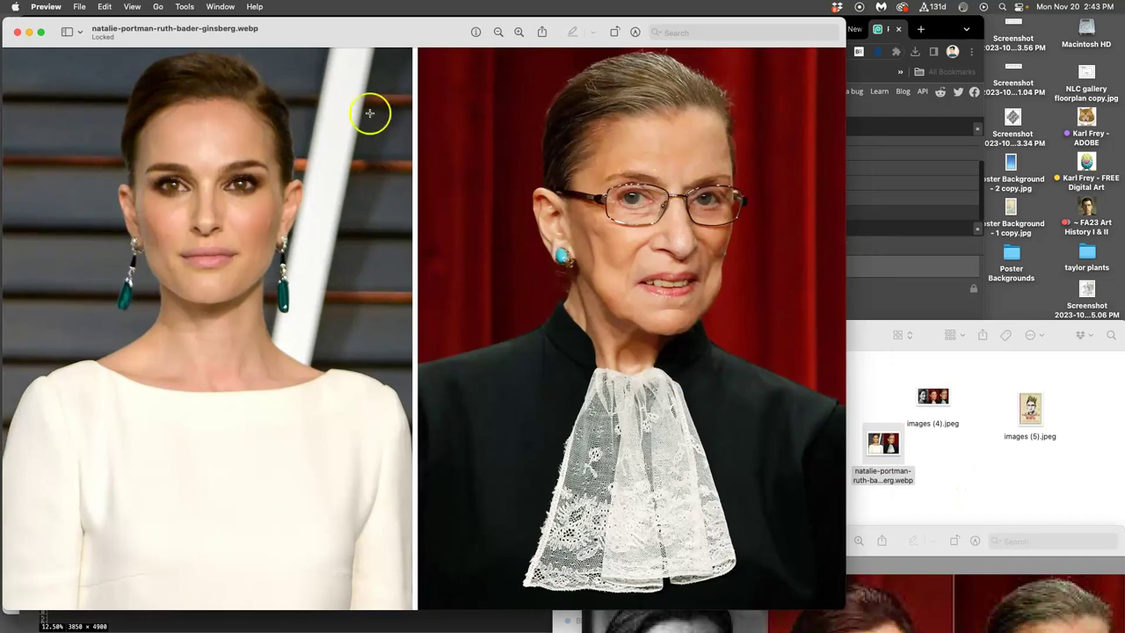
click(29, 33)
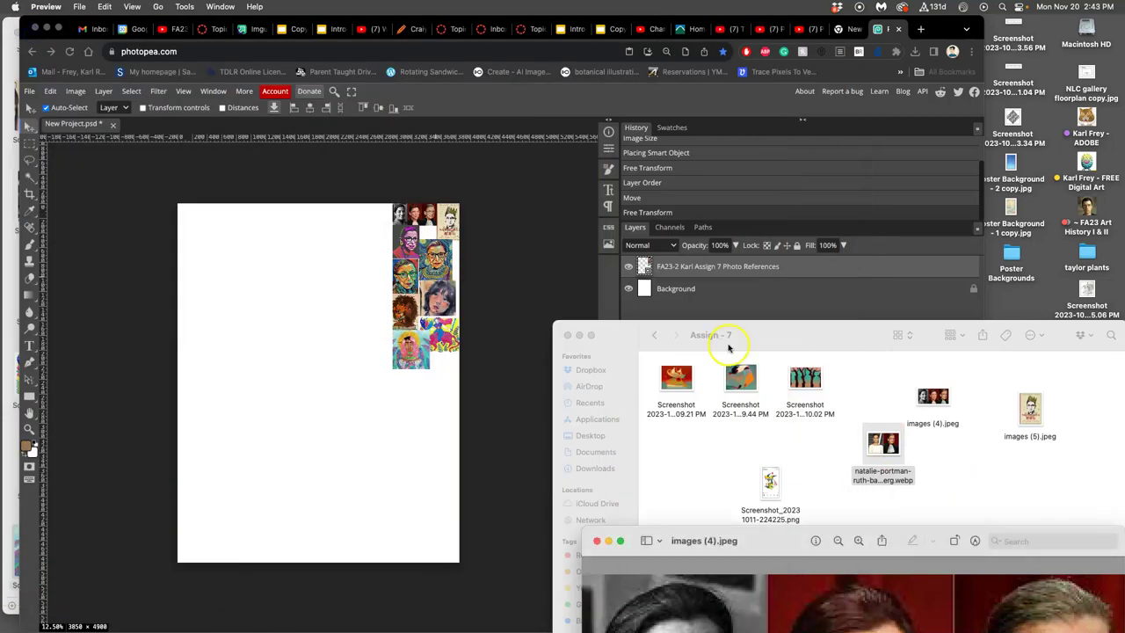
click(892, 442)
double_click(894, 442)
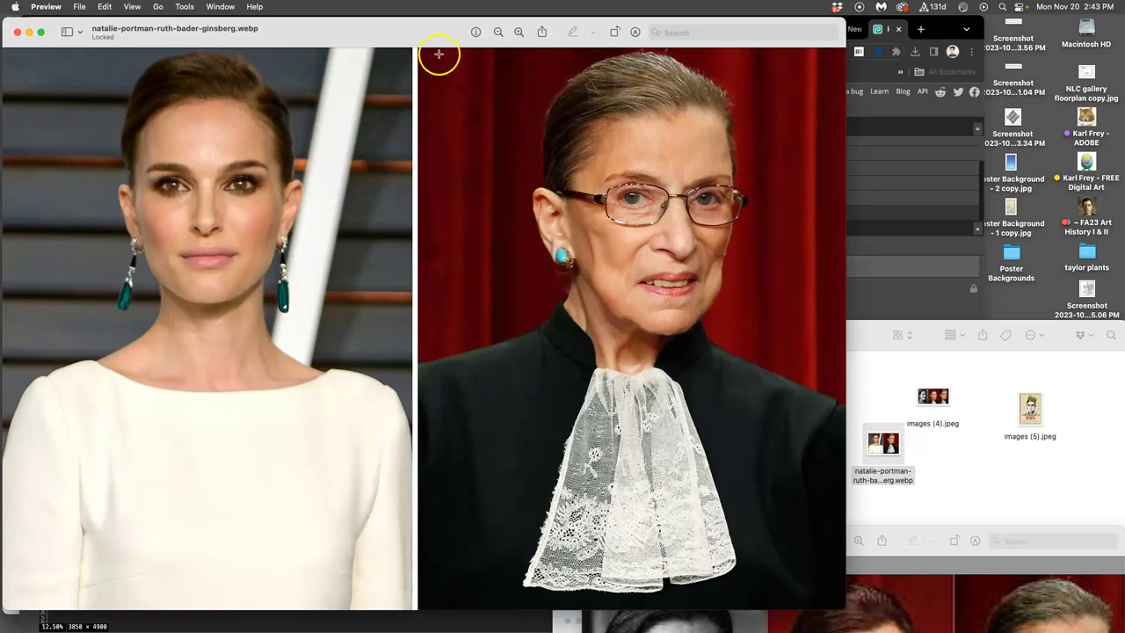
drag(780, 25, 773, 48)
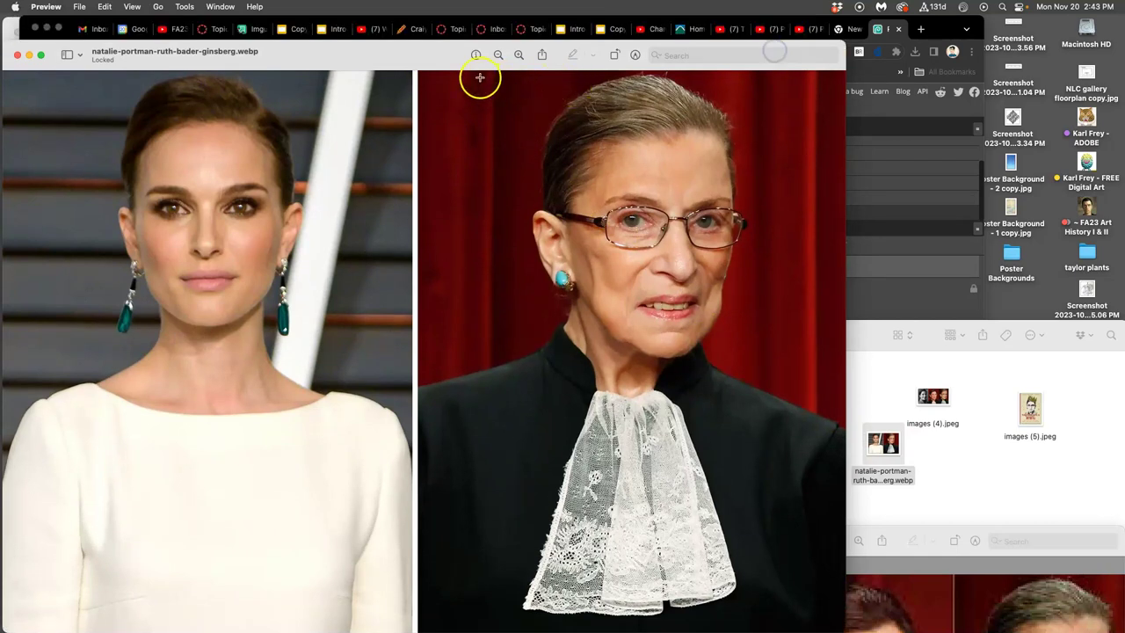
Crop the photo to the right-hand portrait of the woman in the black robe and lace collar
drag(477, 71, 793, 524)
key(super+k)
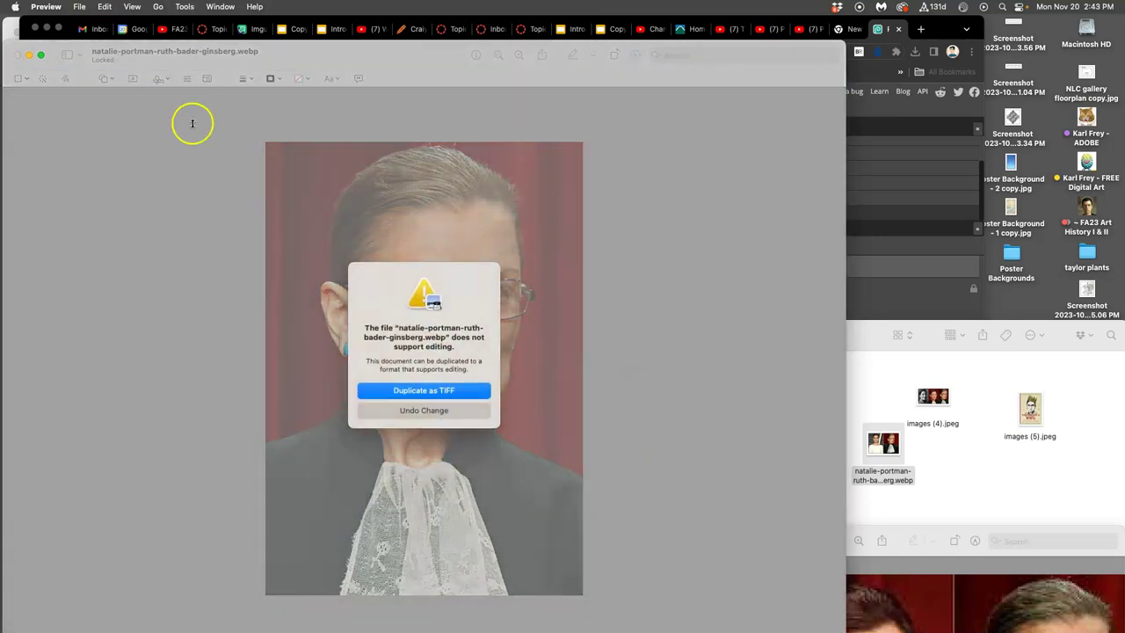
click(428, 412)
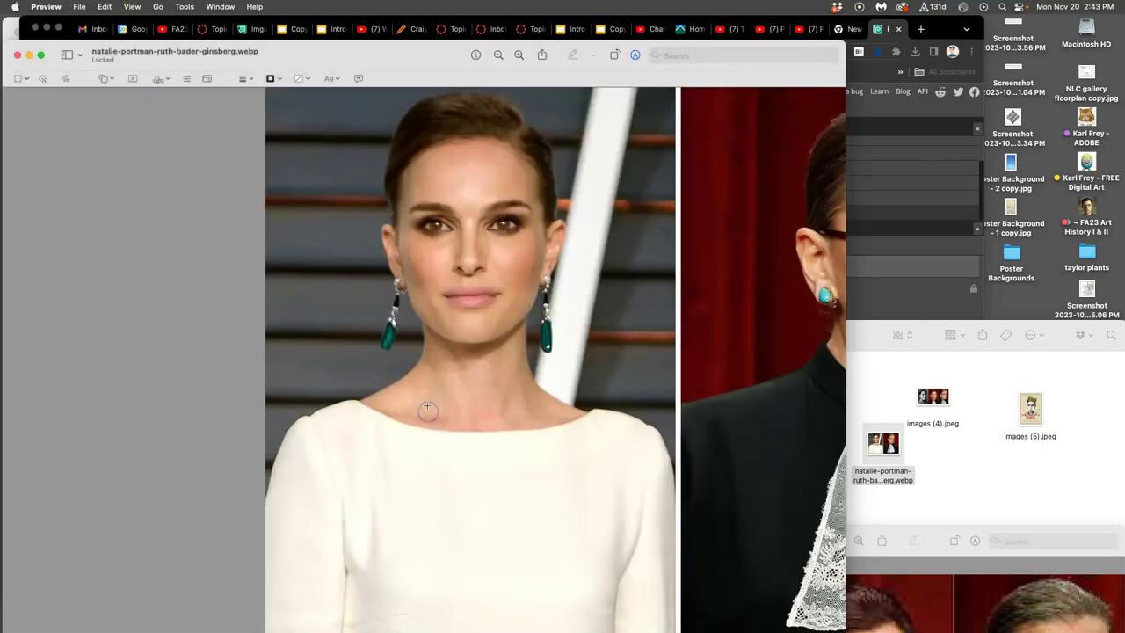
scroll(703, 299, right, 5)
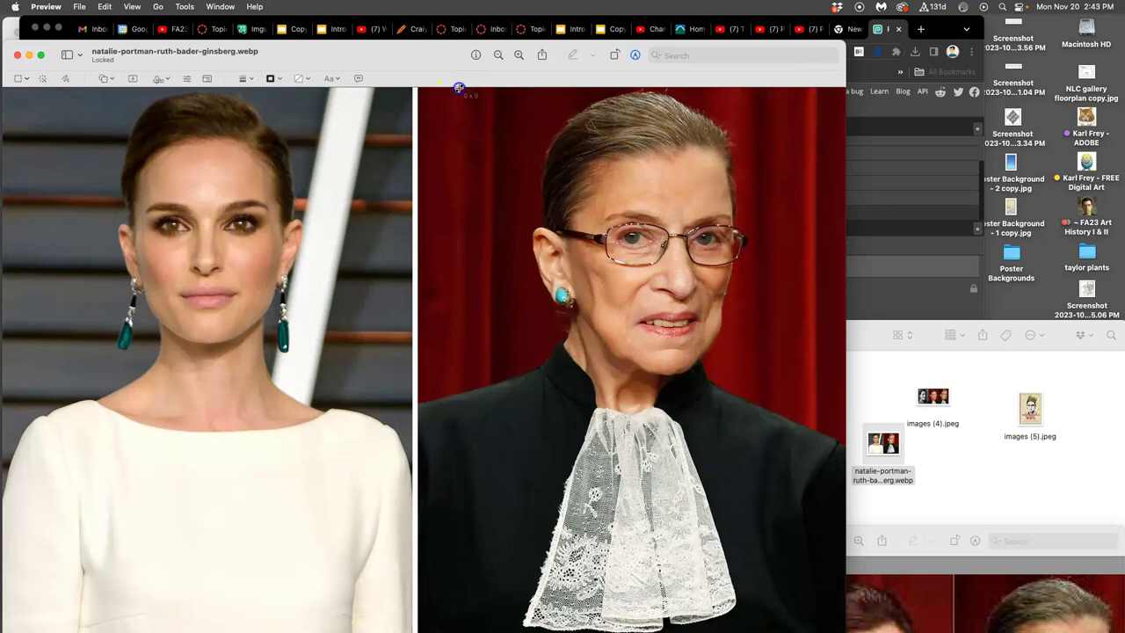
drag(459, 87, 814, 559)
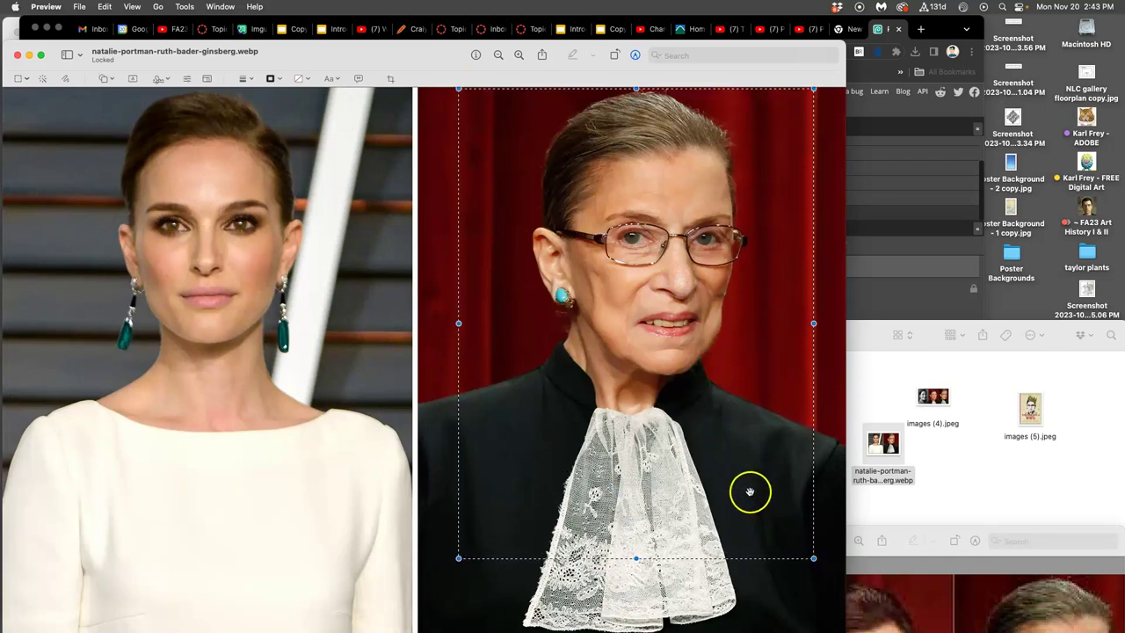
key(super+k)
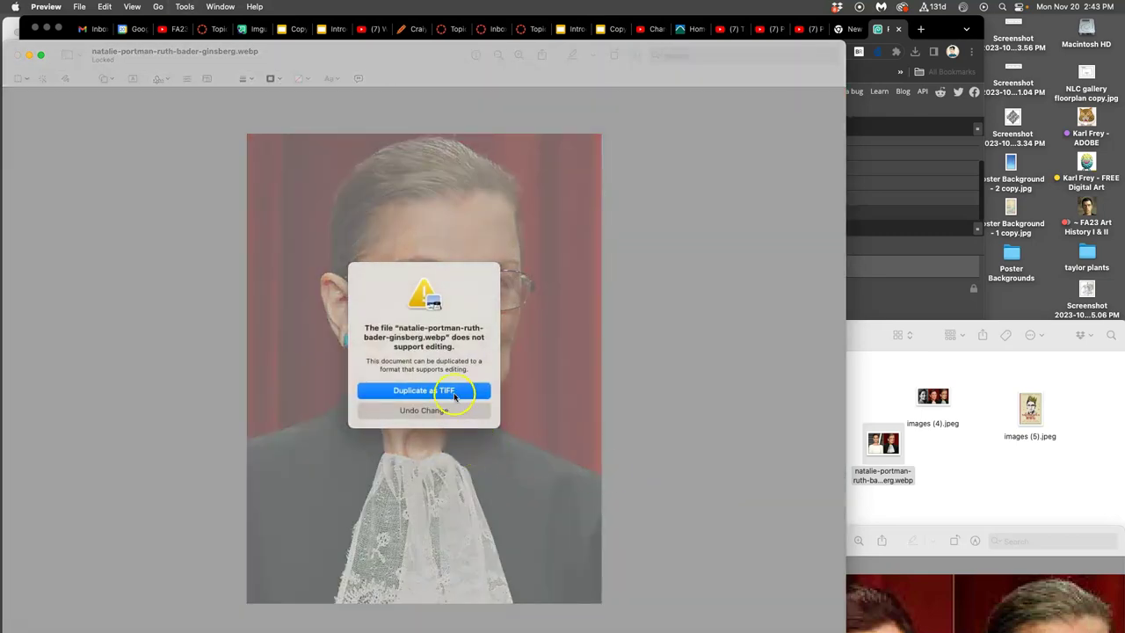
Keep the cropped portrait as an editable copy, close the uncropped original, and shrink its window aside
click(453, 395)
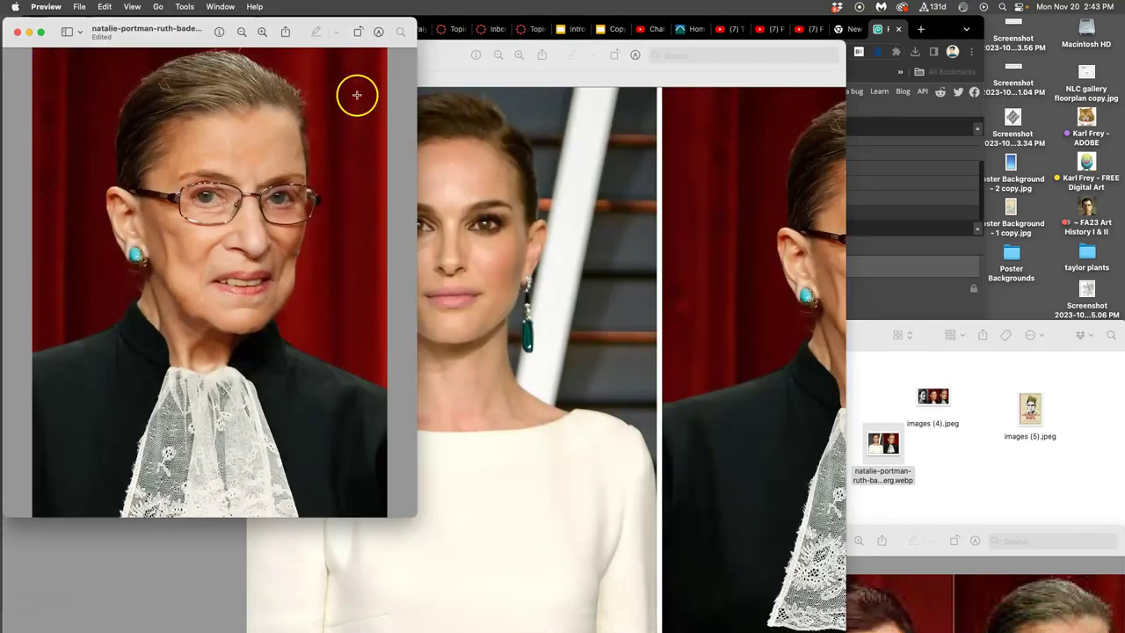
click(492, 84)
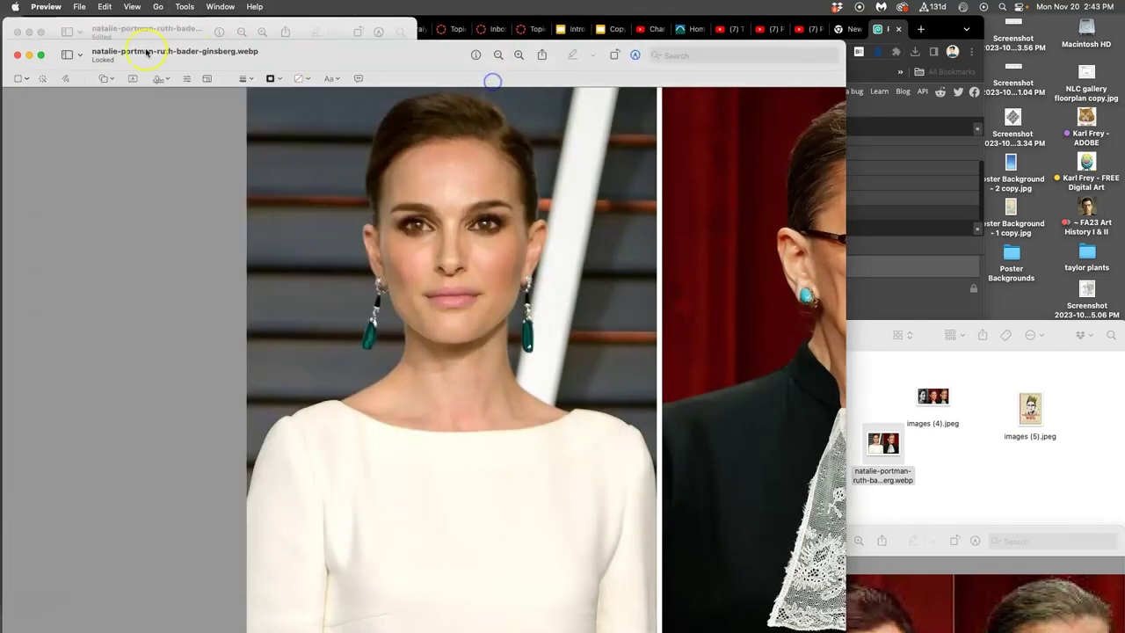
click(18, 54)
drag(414, 513, 227, 266)
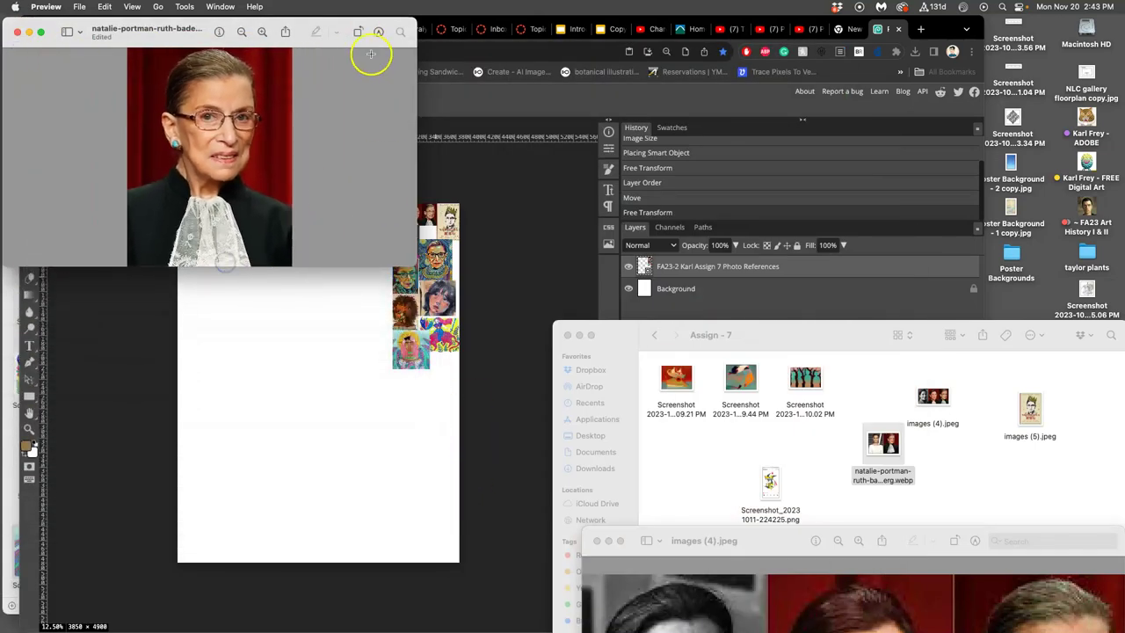
drag(406, 20, 1121, 20)
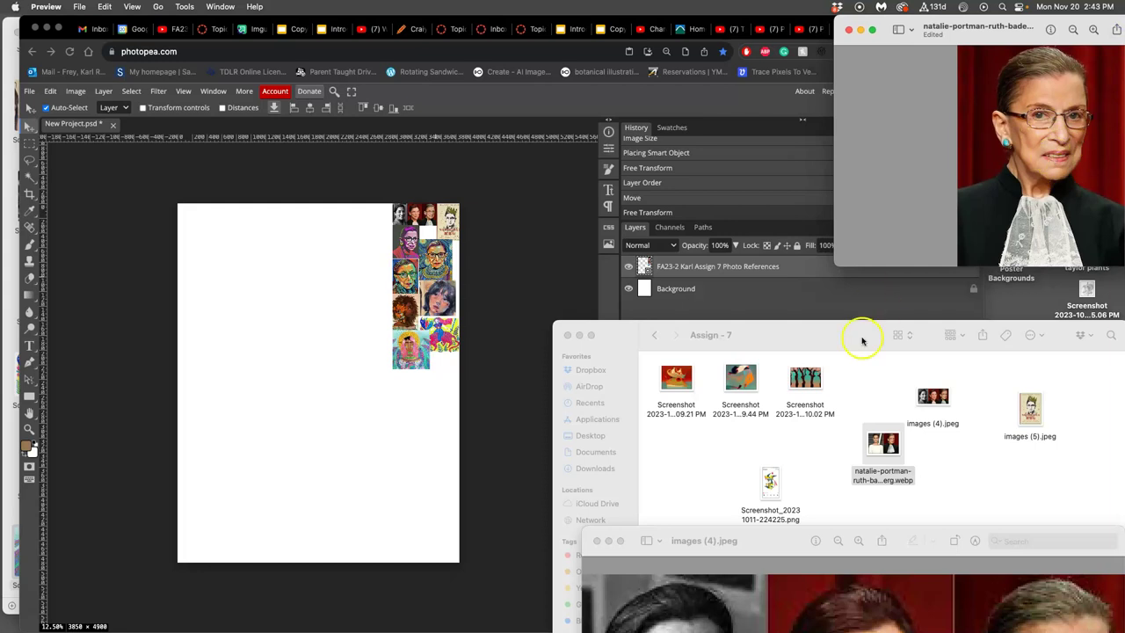
Narrow the Photopea browser window and the Layers panel to give the canvas more room
click(787, 318)
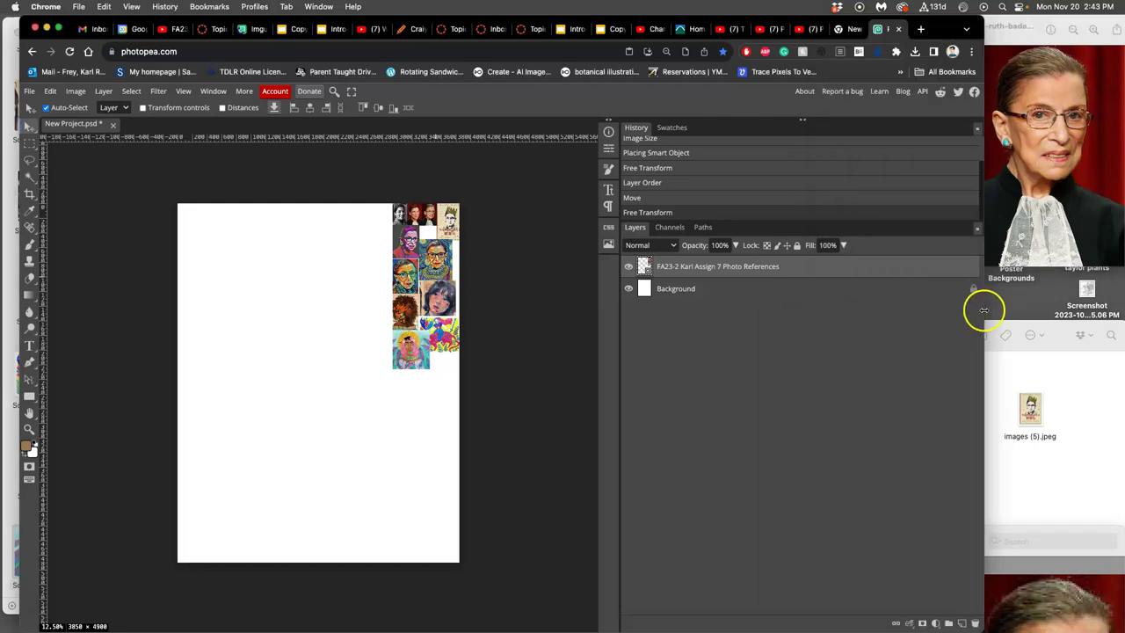
drag(984, 310, 962, 299)
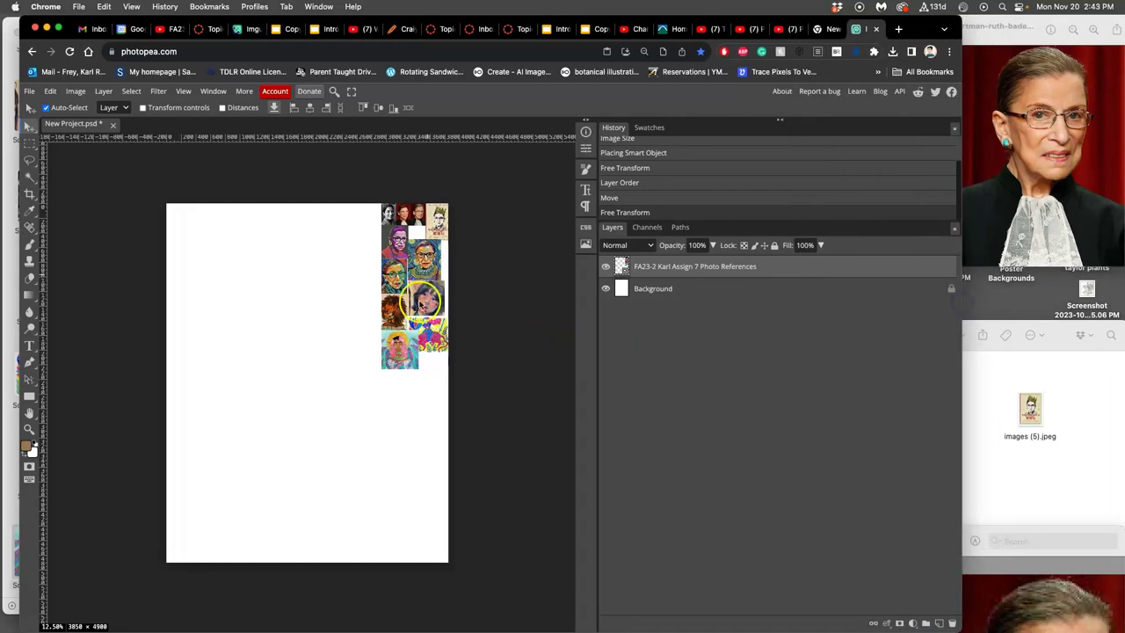
scroll(420, 300, left, 5)
click(575, 276)
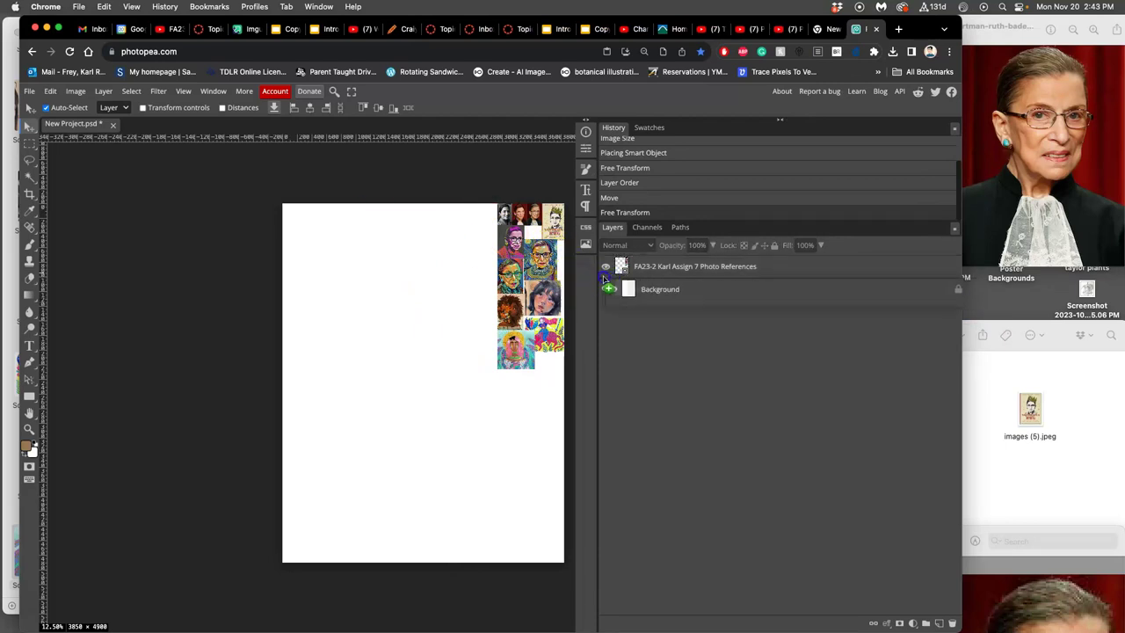
drag(597, 274, 823, 277)
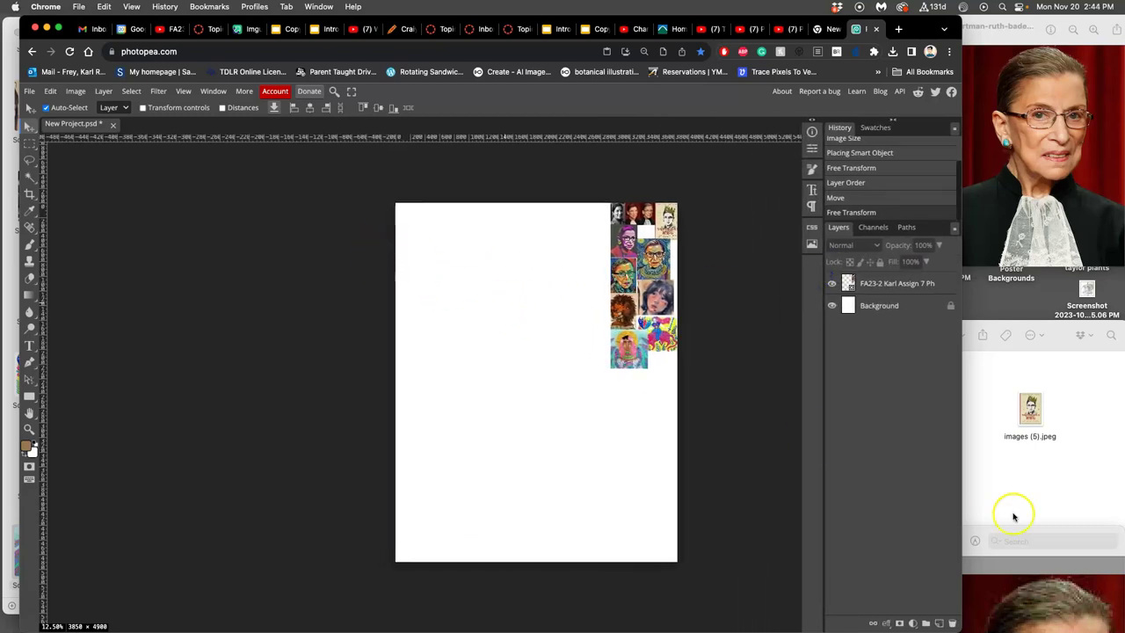
Close the images (4).jpeg preview and put away the Assign - 7 Finder window, returning to Photopea
click(1038, 577)
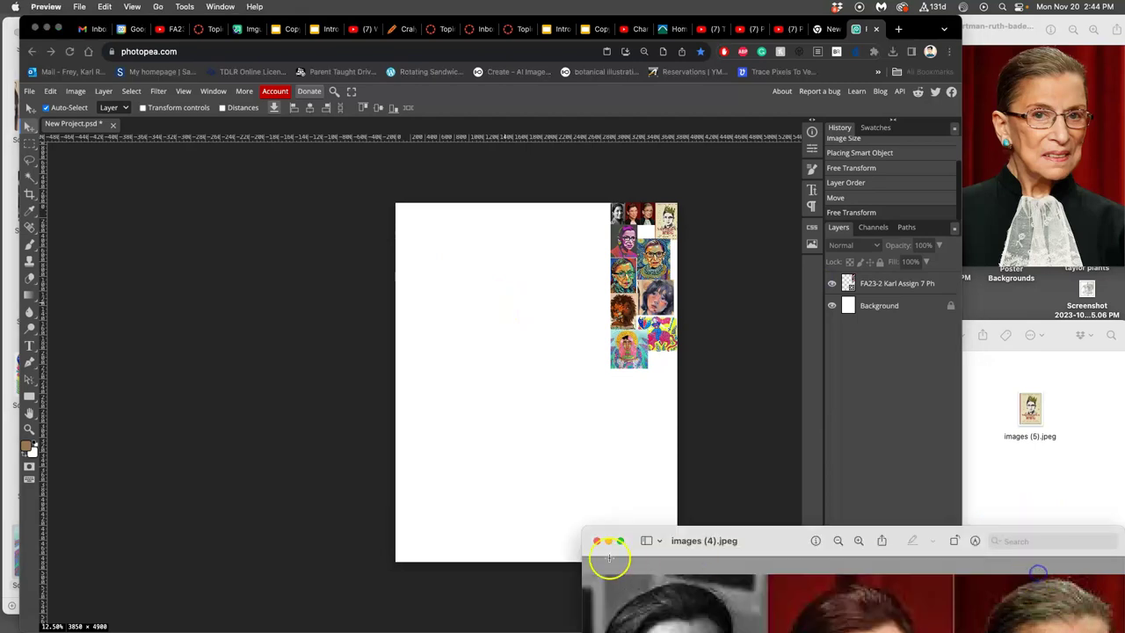
click(593, 542)
click(998, 398)
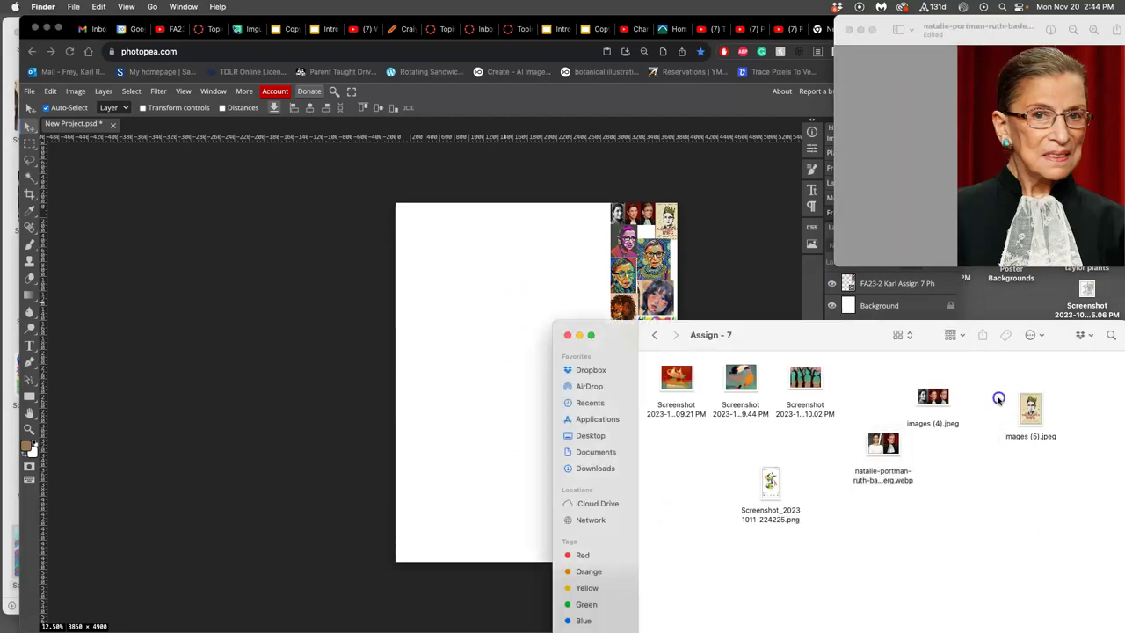
click(579, 335)
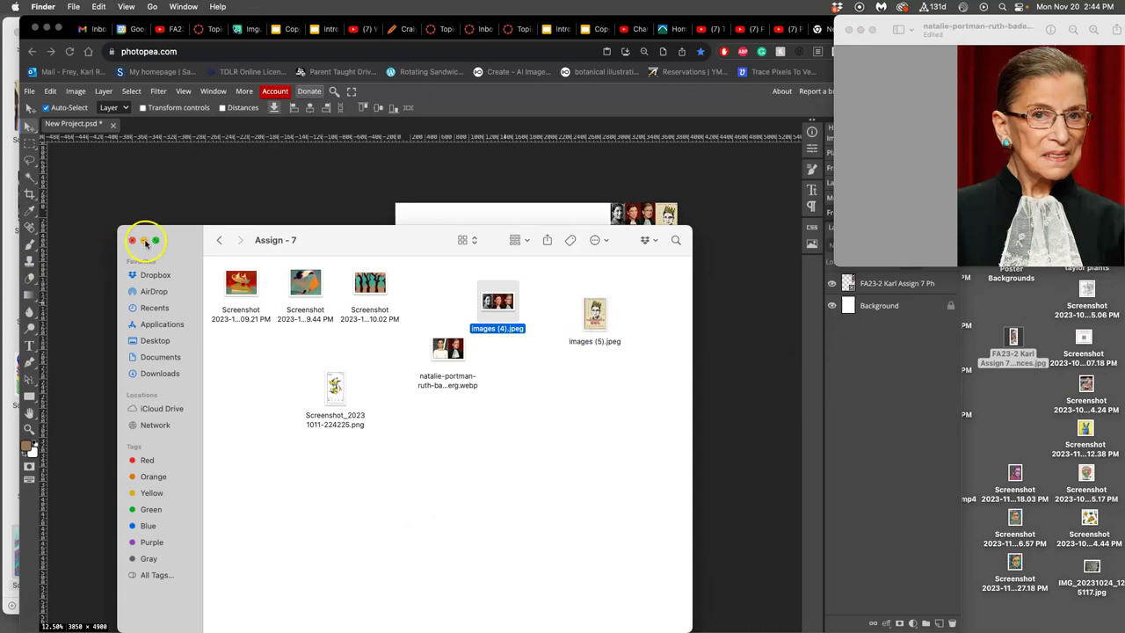
click(146, 241)
click(189, 233)
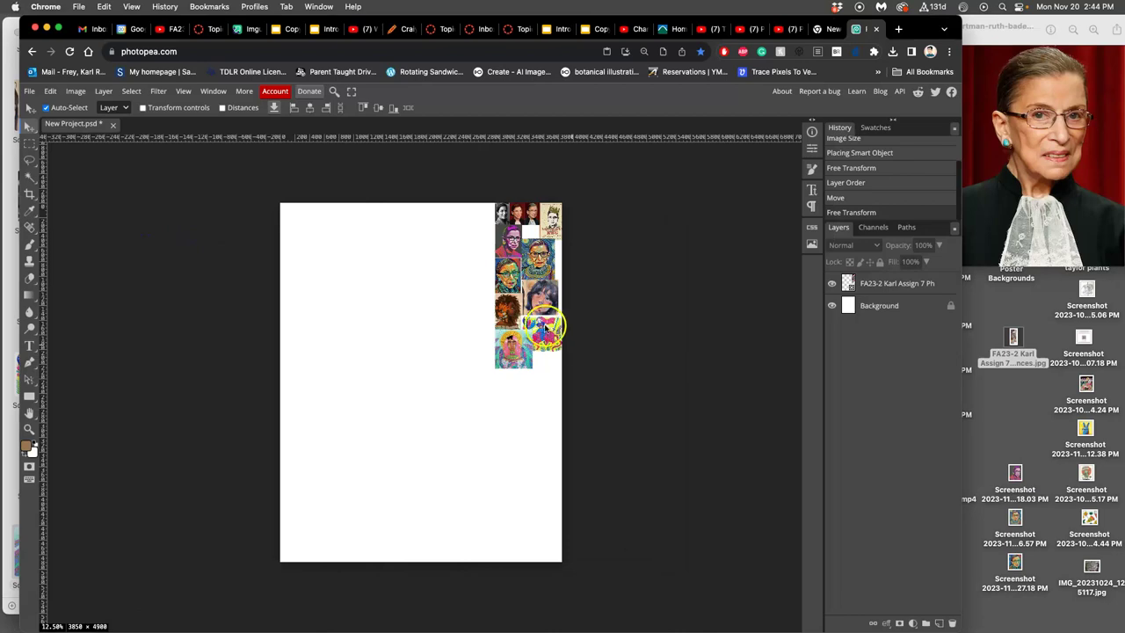
Scroll the Canvas discussion page through the assignment description and Inspiration examples, then return to Photopea
click(219, 29)
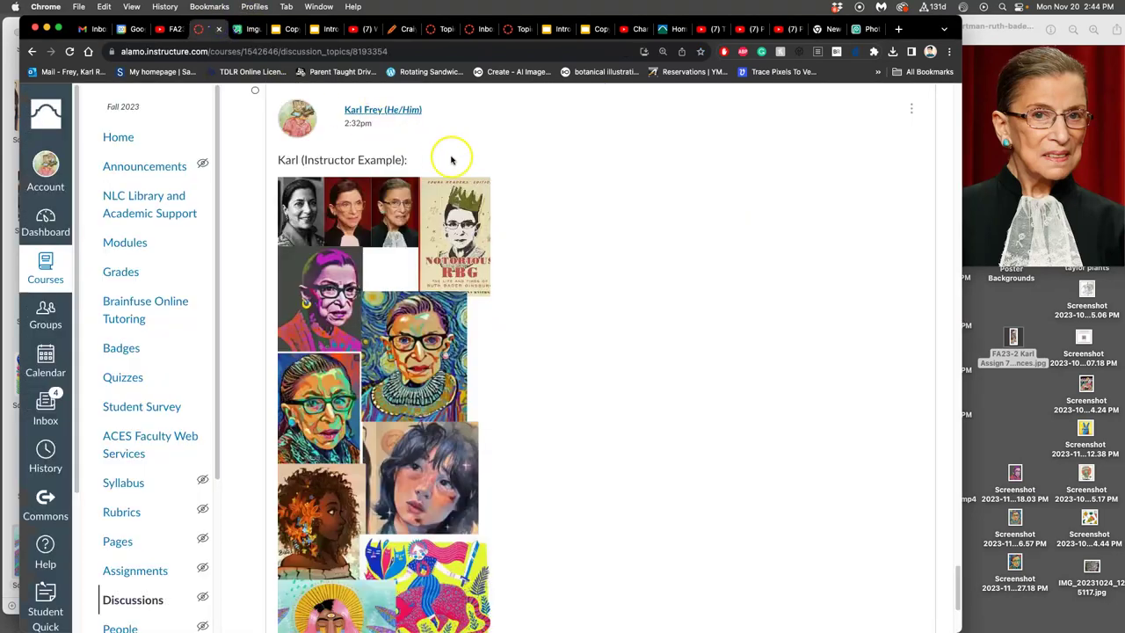
scroll(448, 157, down, 15)
scroll(447, 153, up, 10)
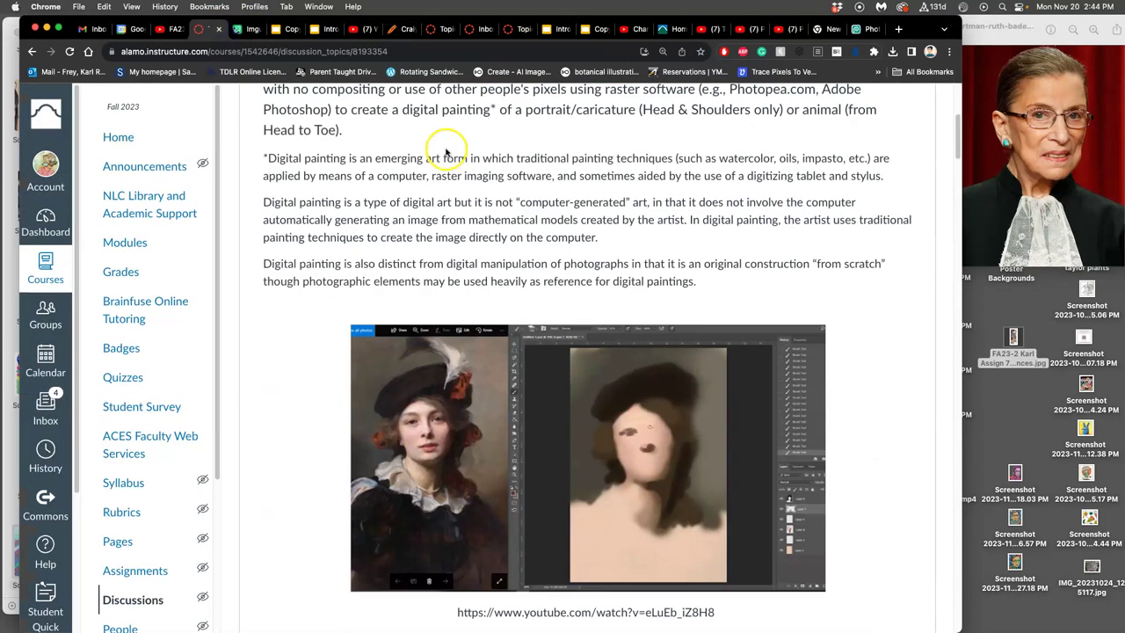
scroll(446, 153, down, 15)
scroll(447, 153, down, 5)
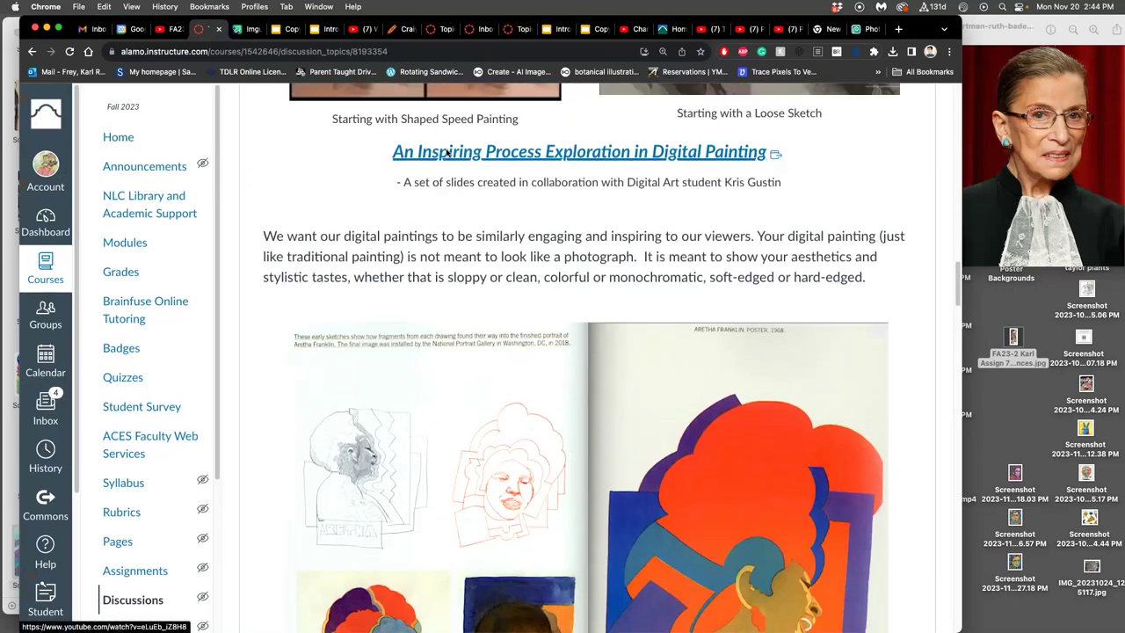
scroll(447, 153, up, 5)
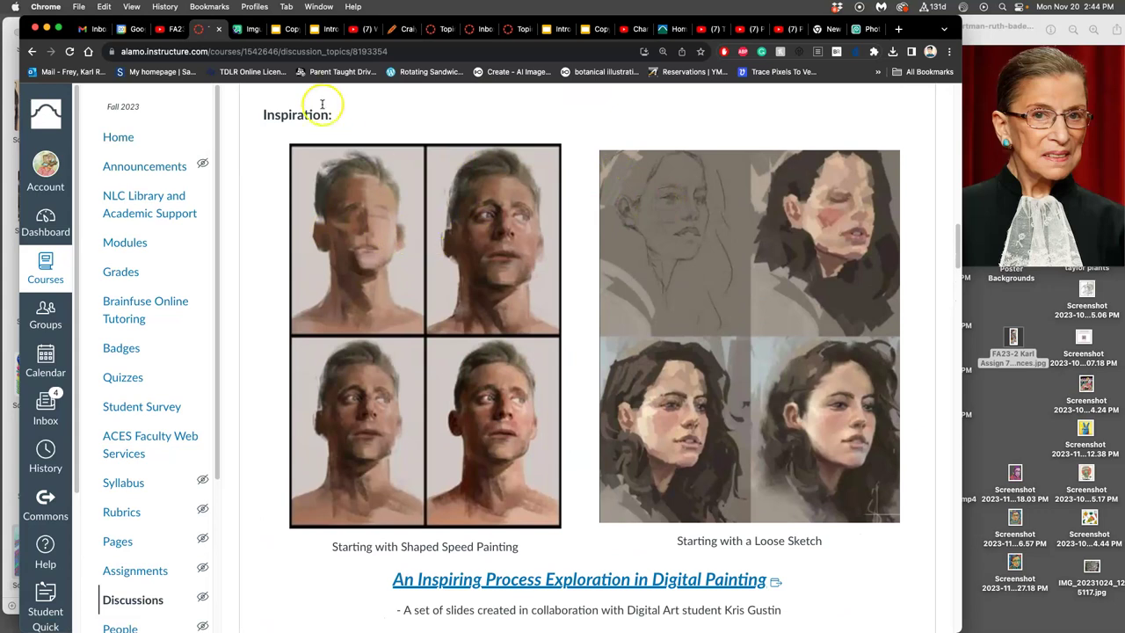
click(868, 32)
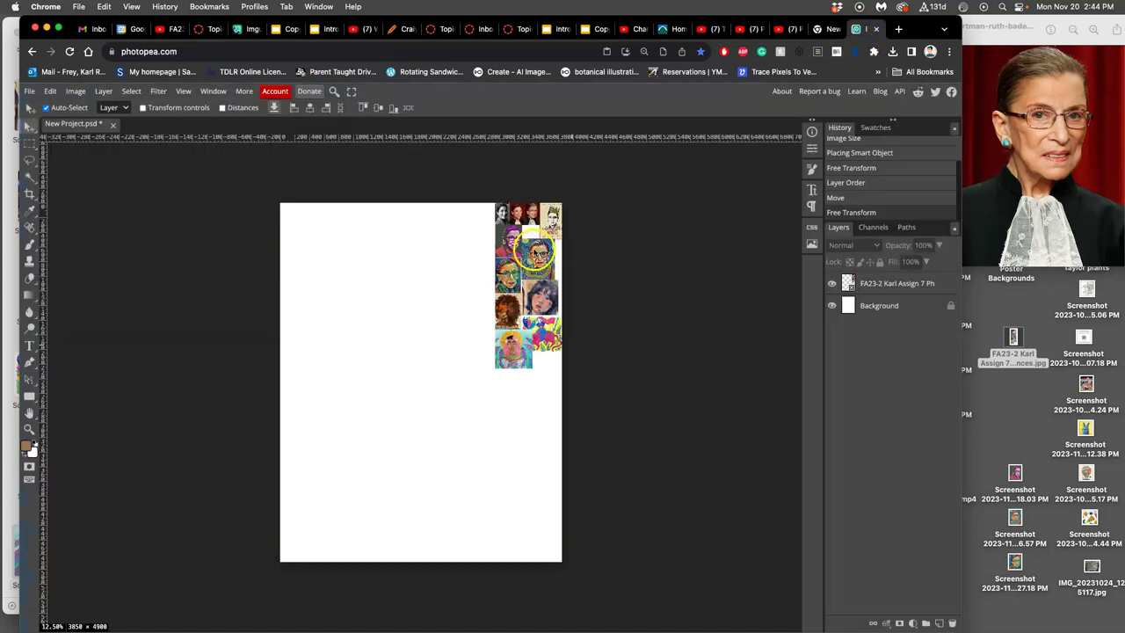
Zoom the poster canvas from 12.5% to 100% and pan onto the reference collage
scroll(536, 253, up, 5)
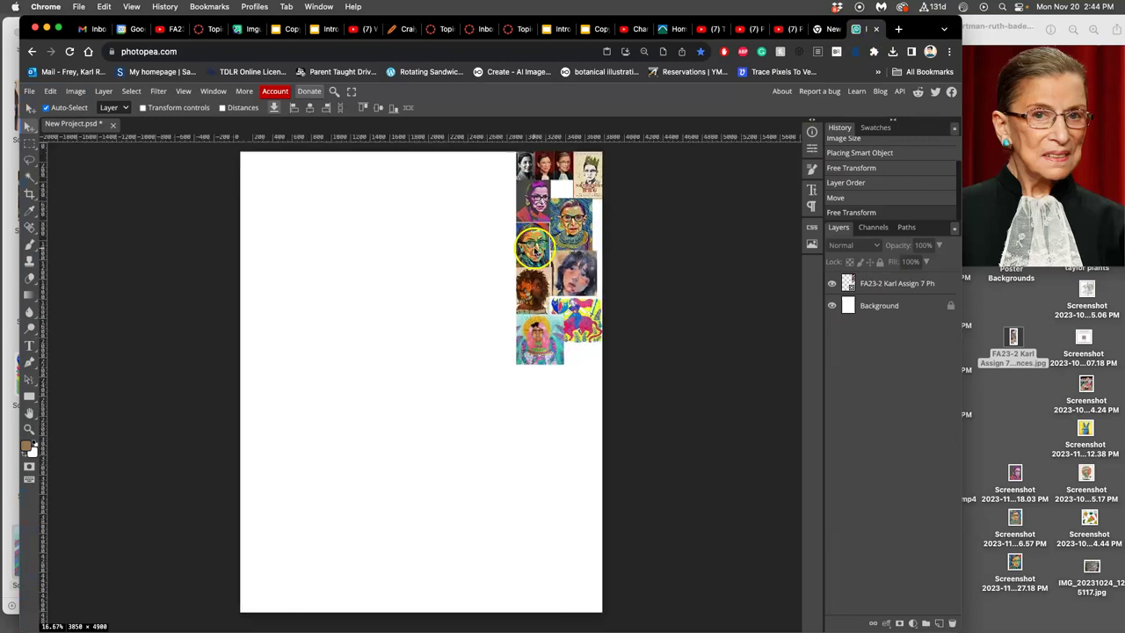
scroll(552, 252, up, 4)
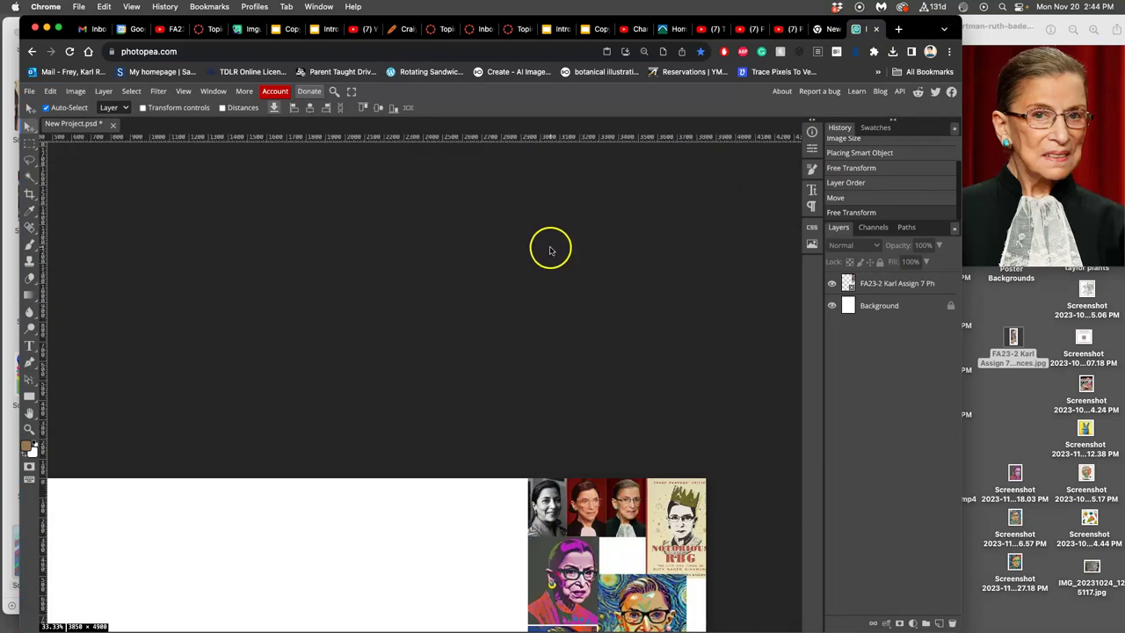
scroll(577, 351, up, 3)
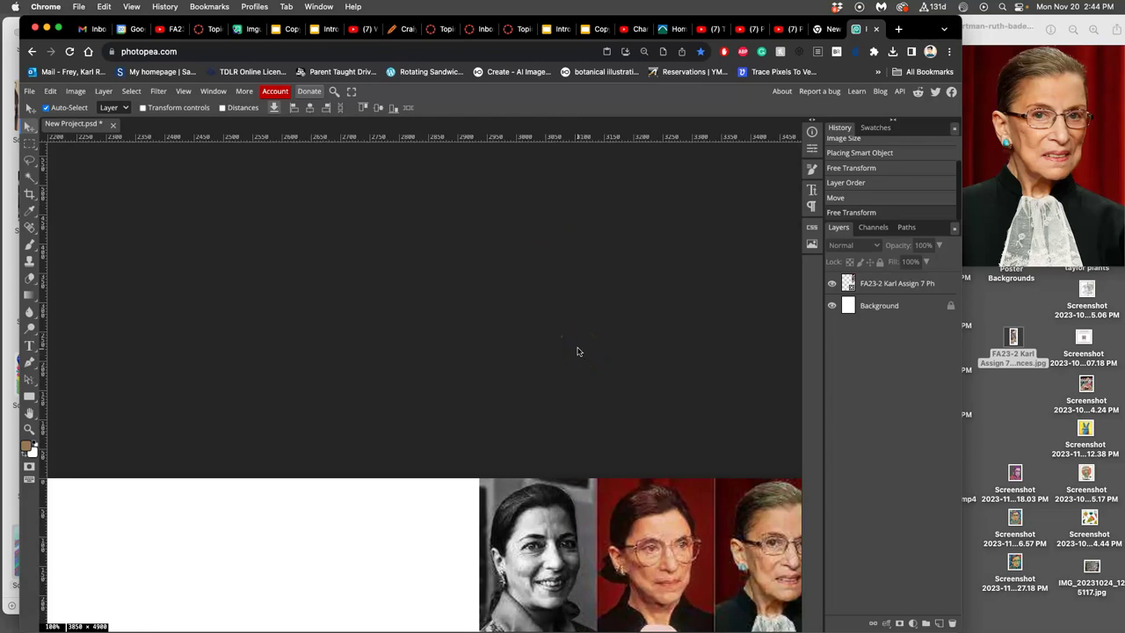
scroll(575, 352, right, 4)
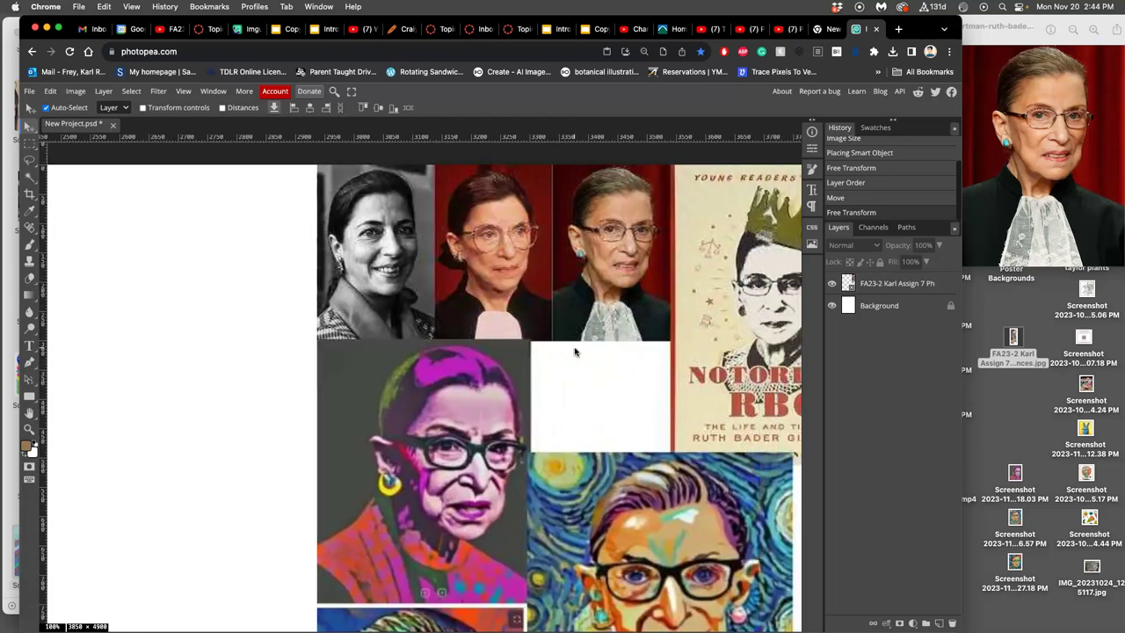
scroll(575, 352, up, 2)
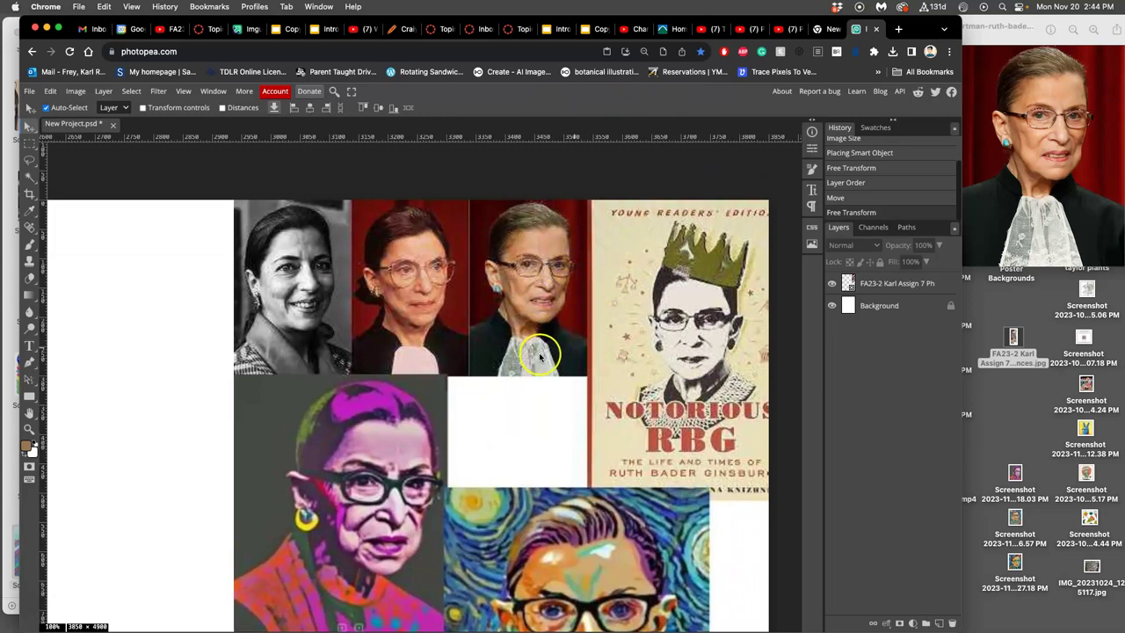
Rename the Background layer to BLANK WHITE and lock it completely
double_click(882, 306)
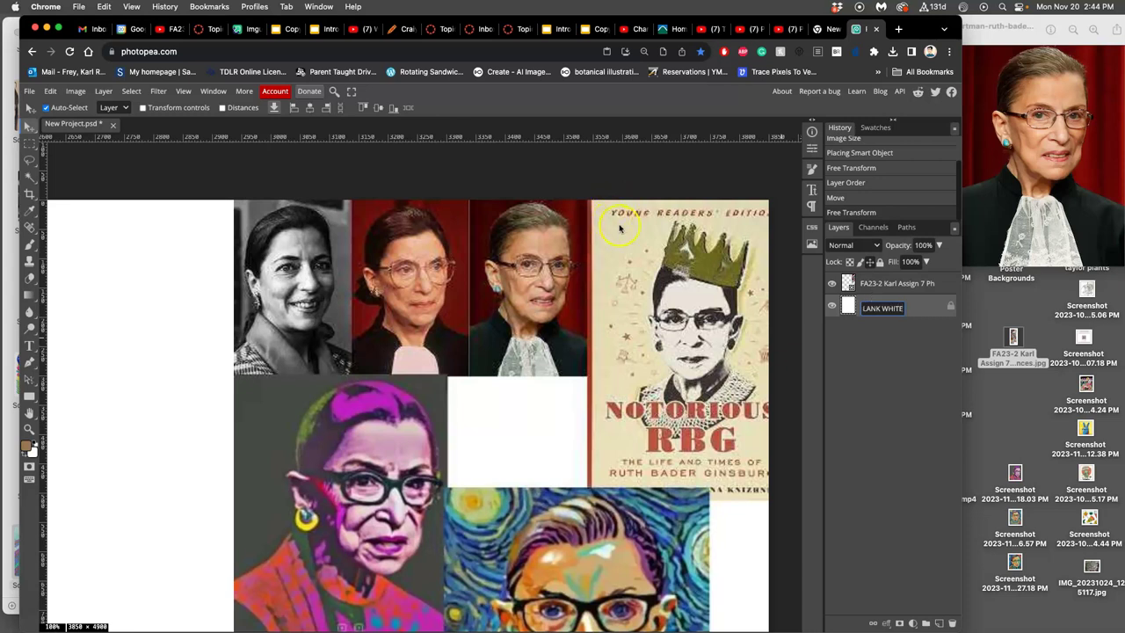
click(922, 312)
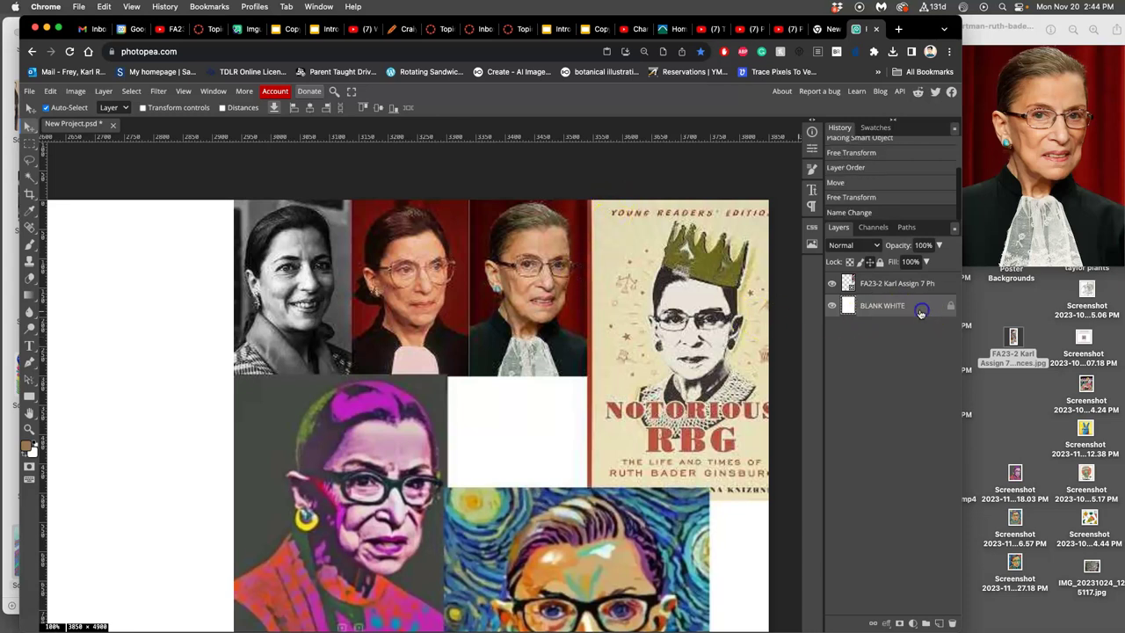
click(880, 263)
click(897, 314)
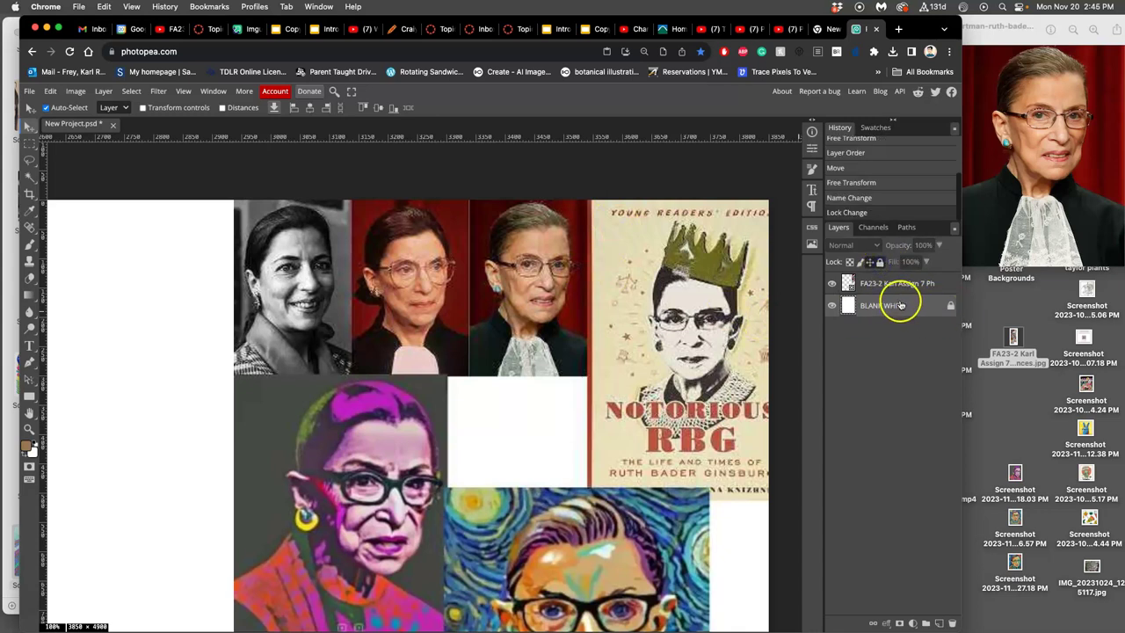
Rename the collage layer to References and lock it
click(888, 288)
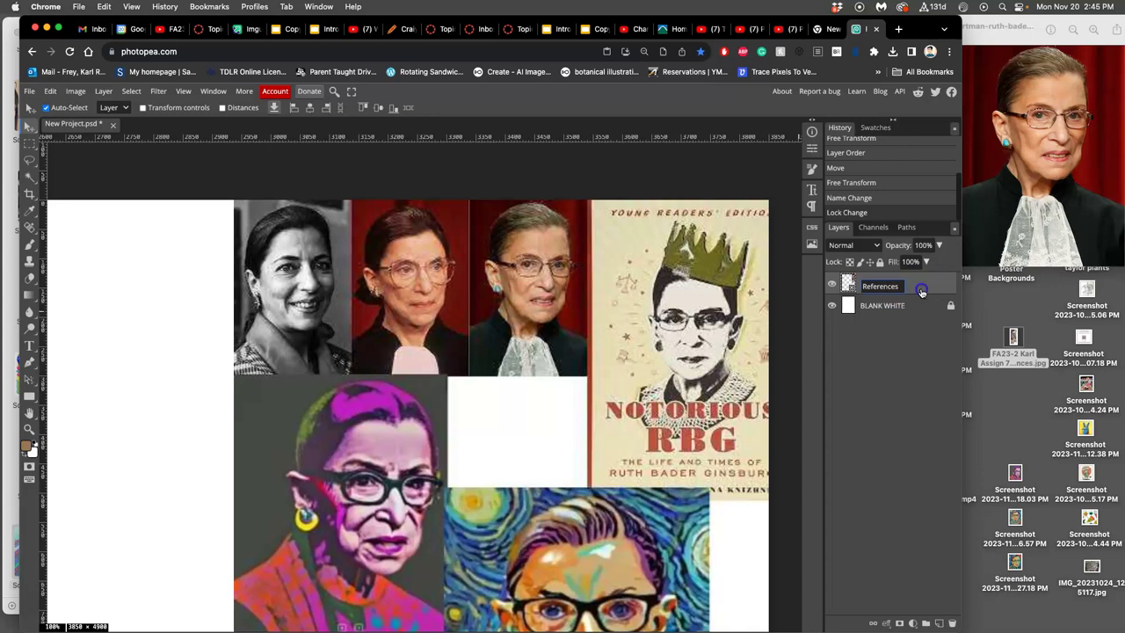
click(879, 263)
click(879, 263)
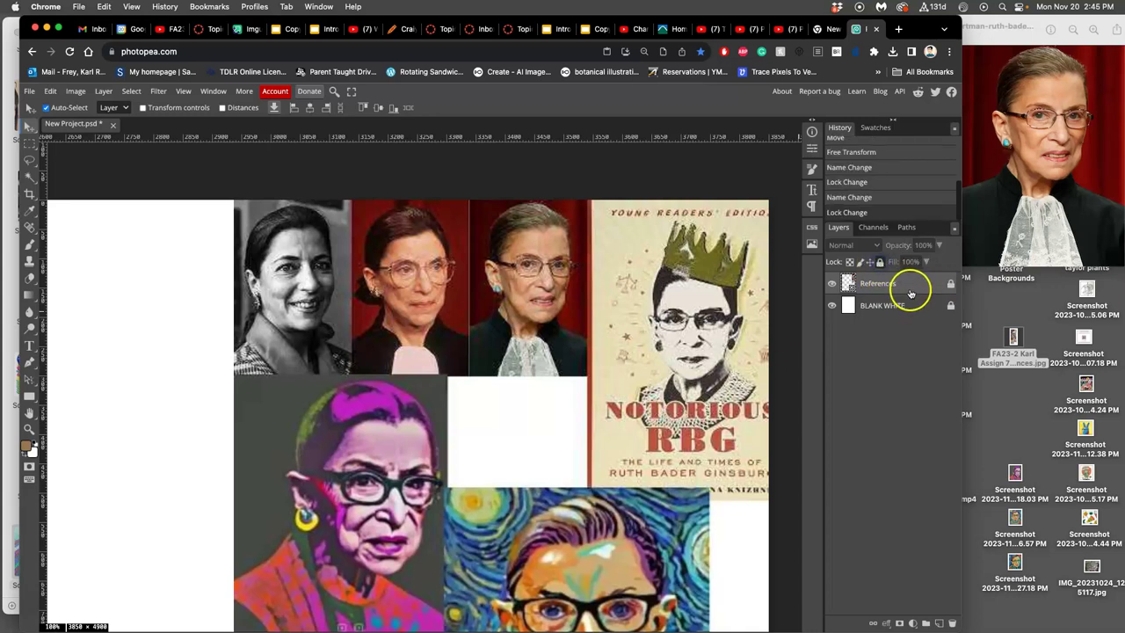
Add a new empty layer on top named Sketch
click(940, 622)
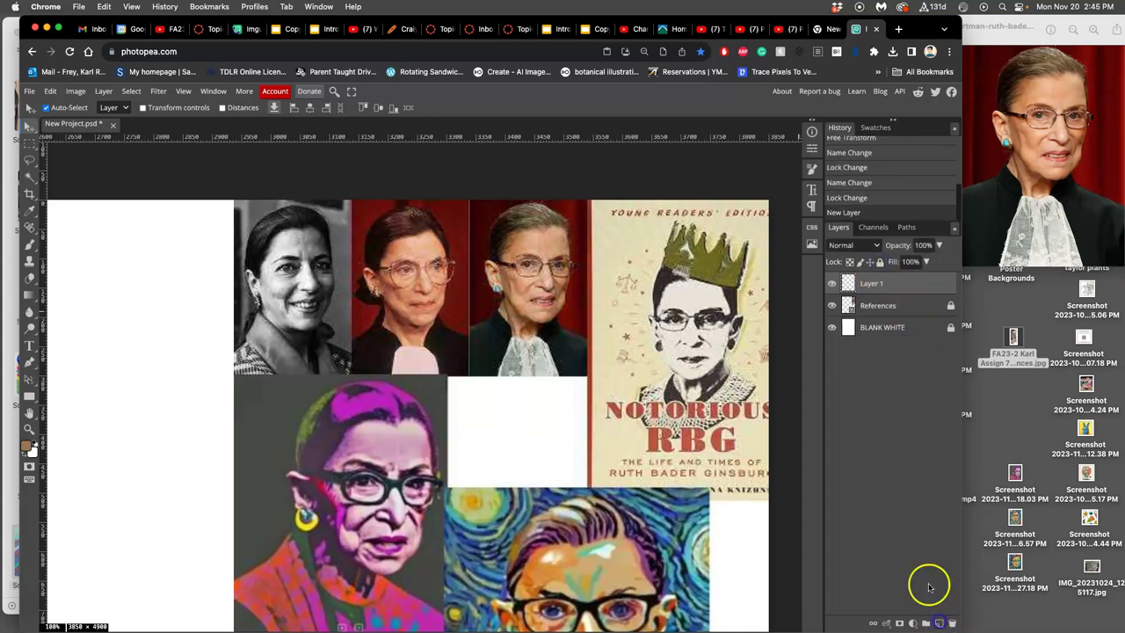
double_click(868, 283)
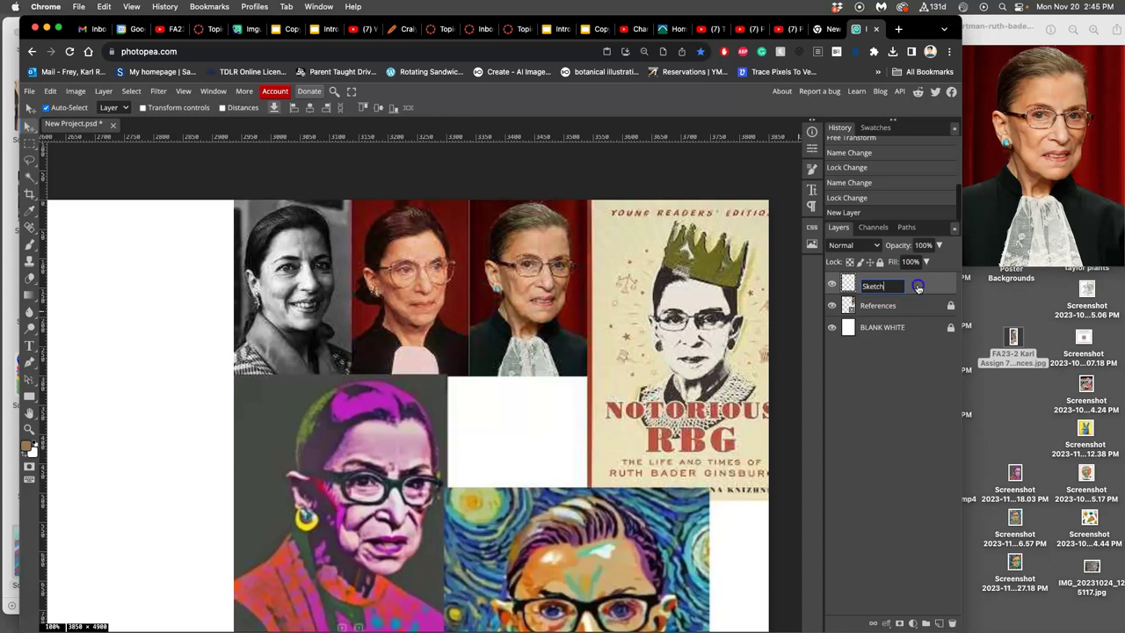
key(Return)
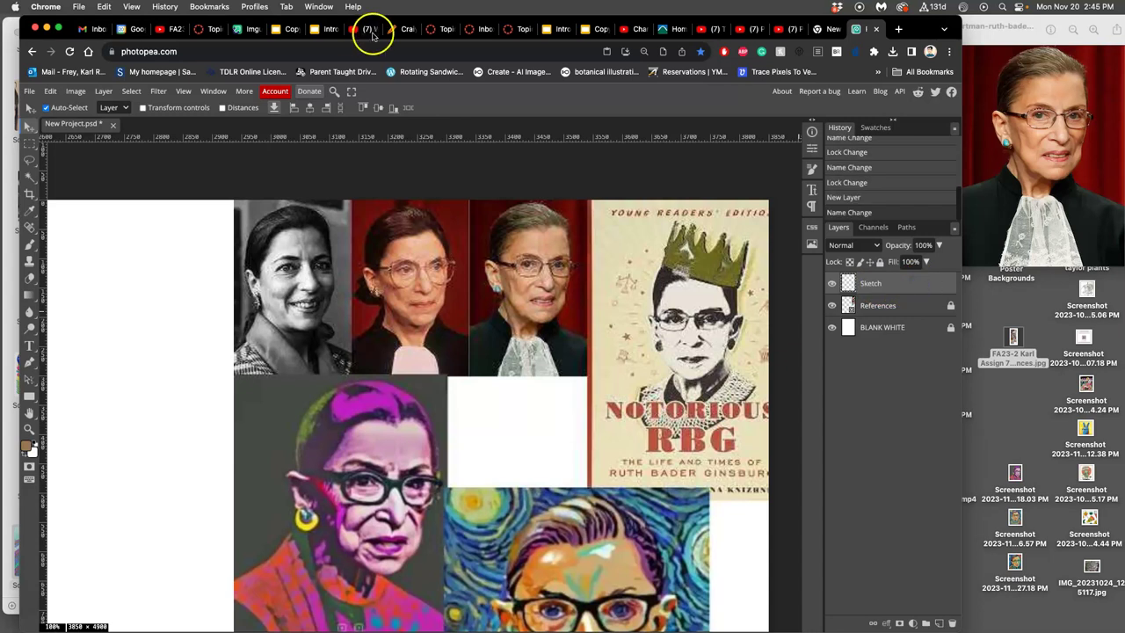
Pick the Brush tool and look over its size and hardness presets
click(29, 247)
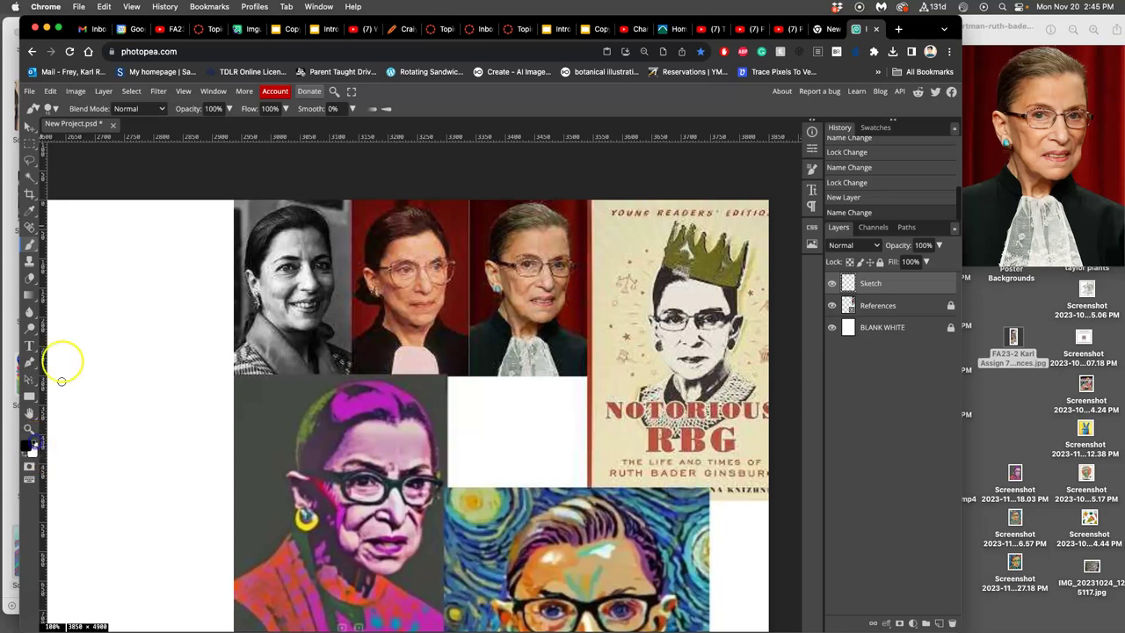
click(55, 108)
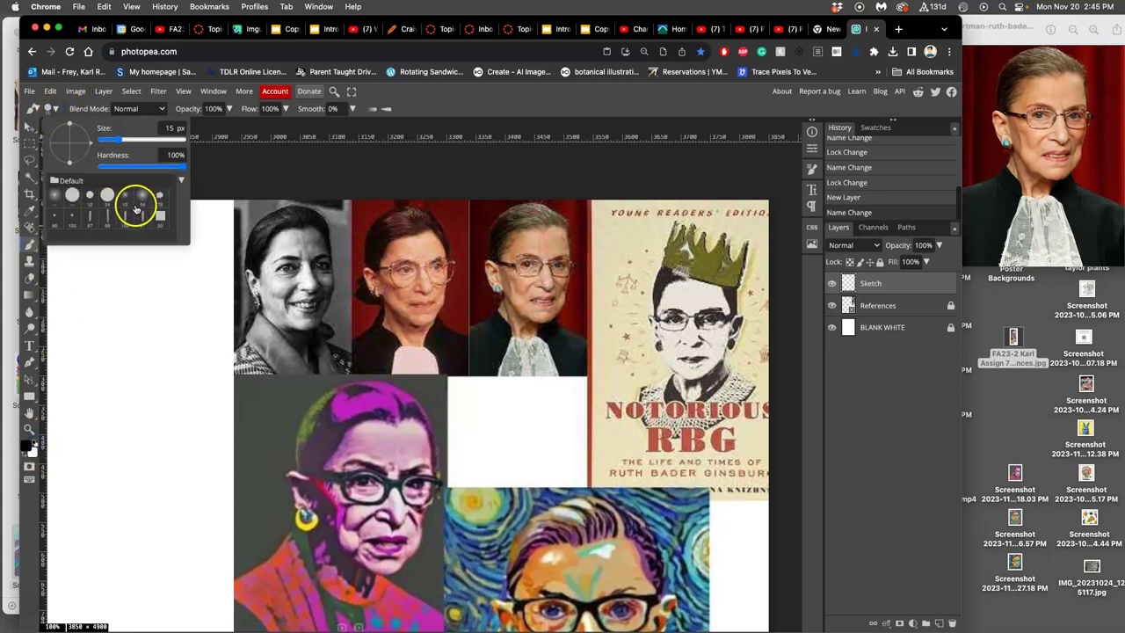
click(386, 108)
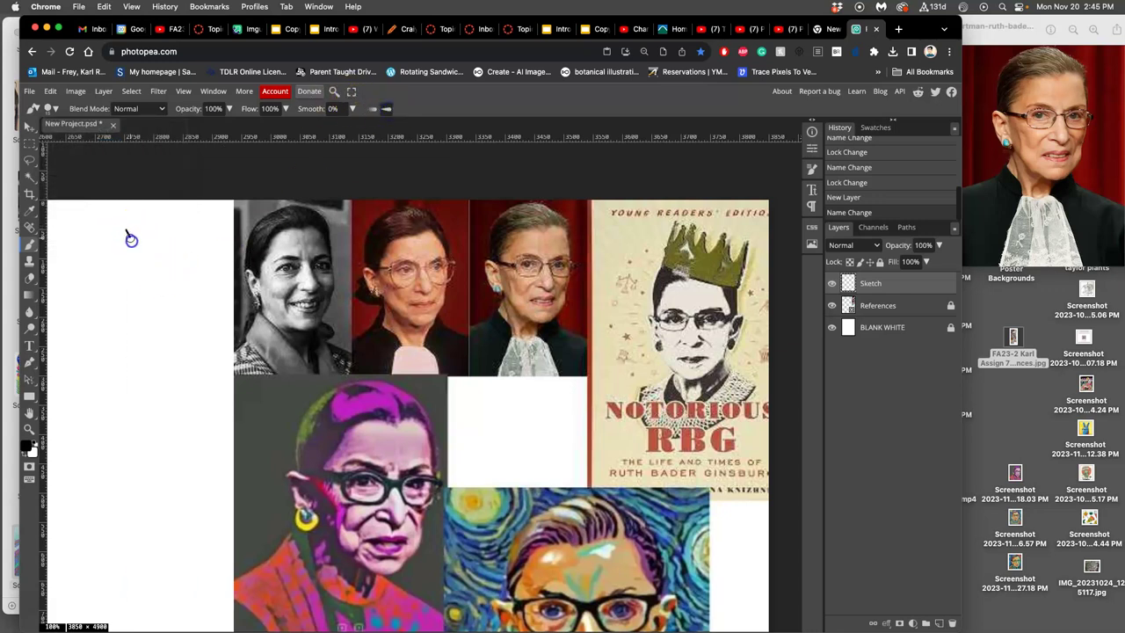
Paint two test strokes, undo them, and switch to the Introduction to Digital Painting slides
mouse_move(162, 359)
mouse_down()
mouse_move(150, 525)
mouse_move(179, 502)
mouse_up()
drag(180, 444, 187, 313)
key(super+z)
key(super+z)
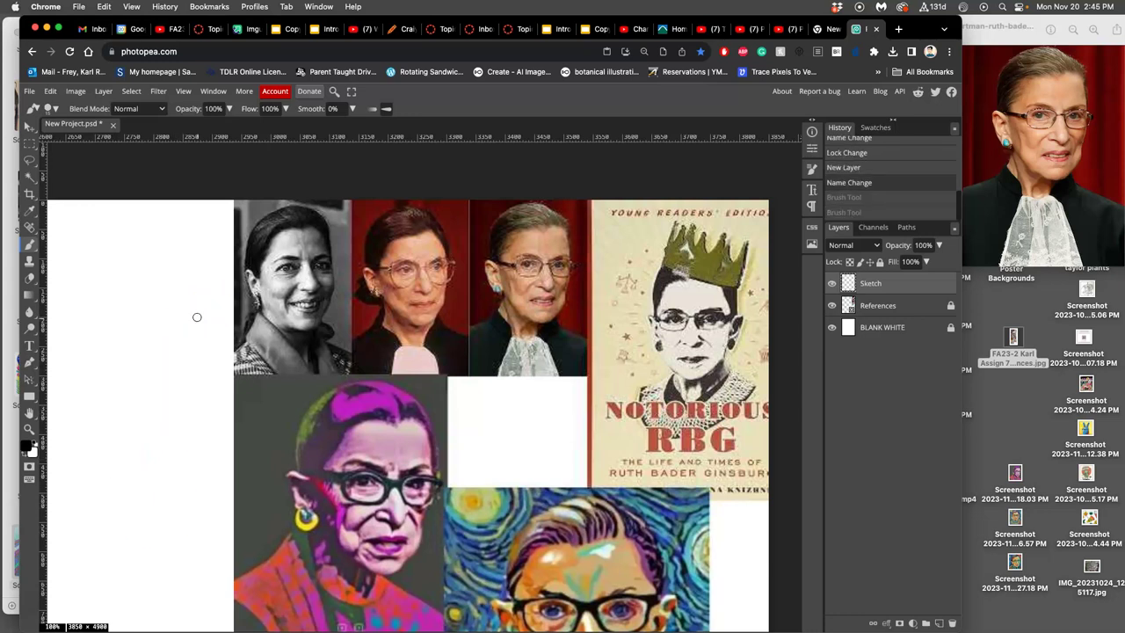
click(320, 31)
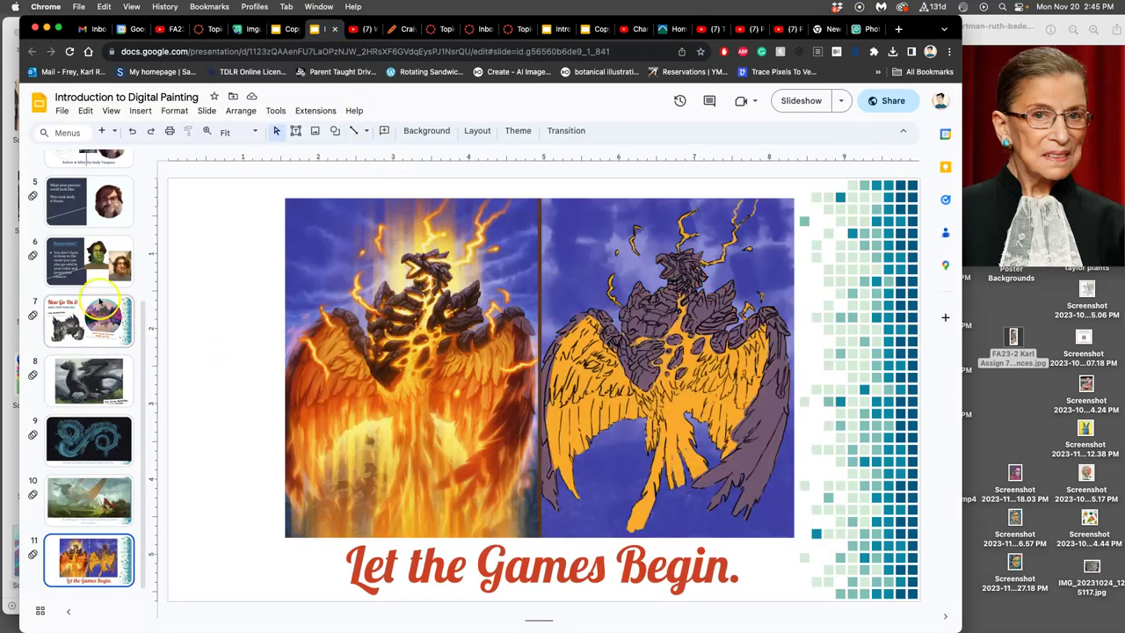
Review slide 2's painting steps and slide 3's Tips and Tricks, then return to Photopea
scroll(91, 293, up, 5)
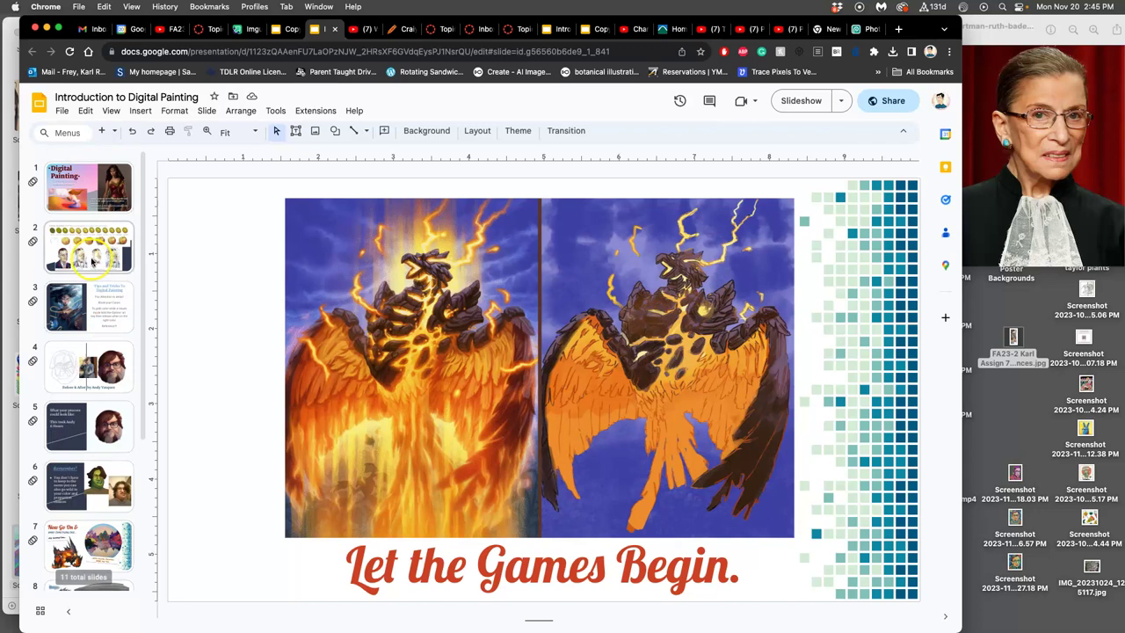
click(97, 253)
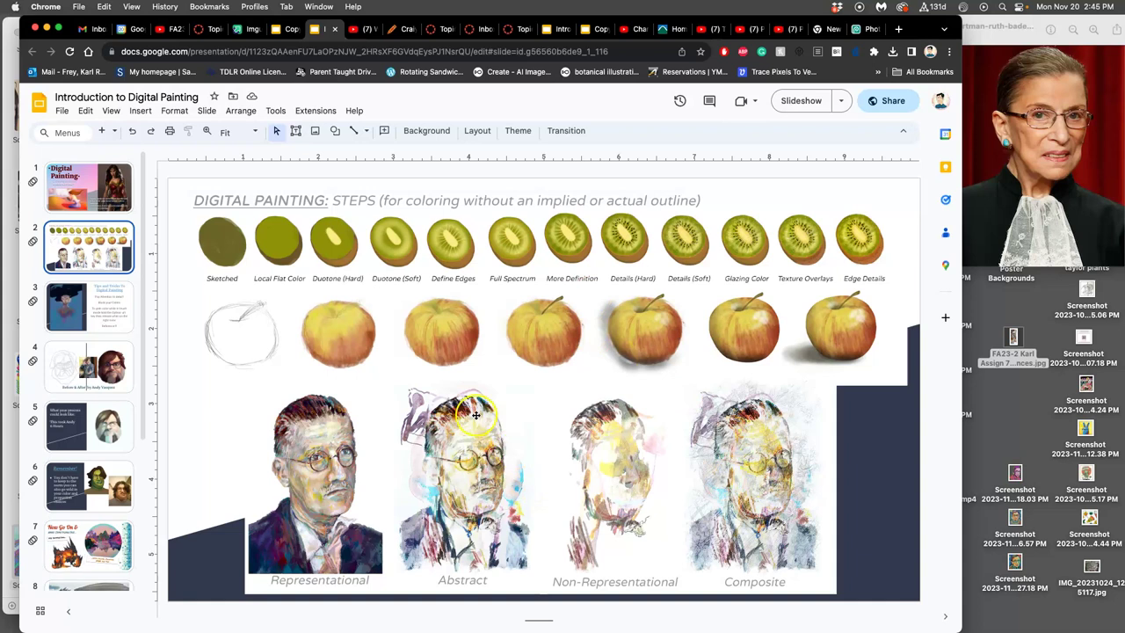
click(98, 320)
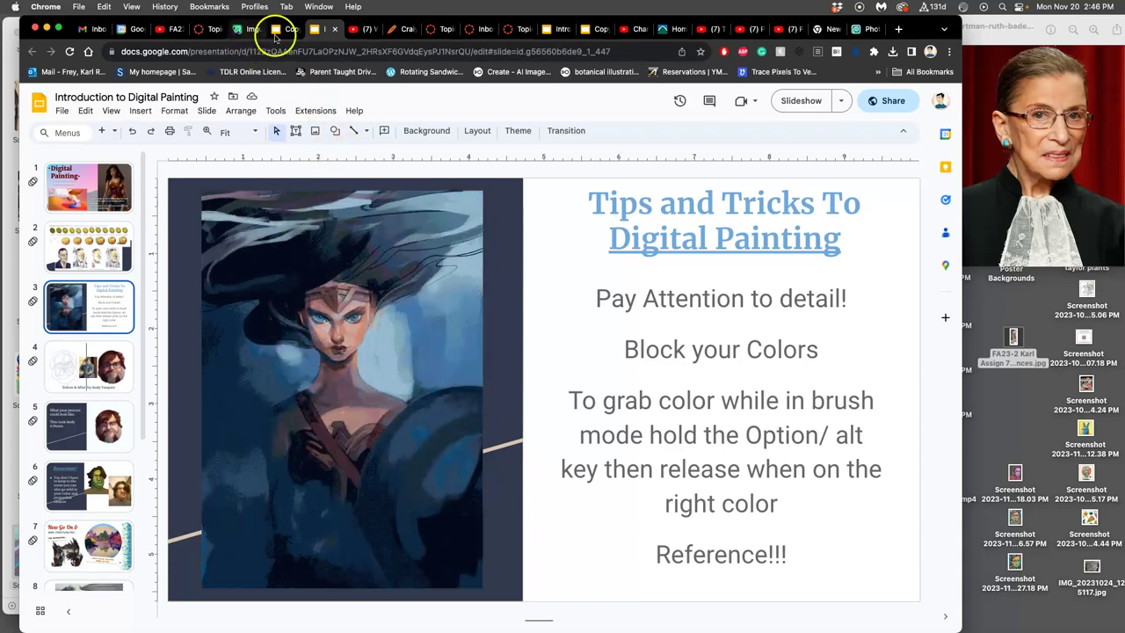
click(865, 29)
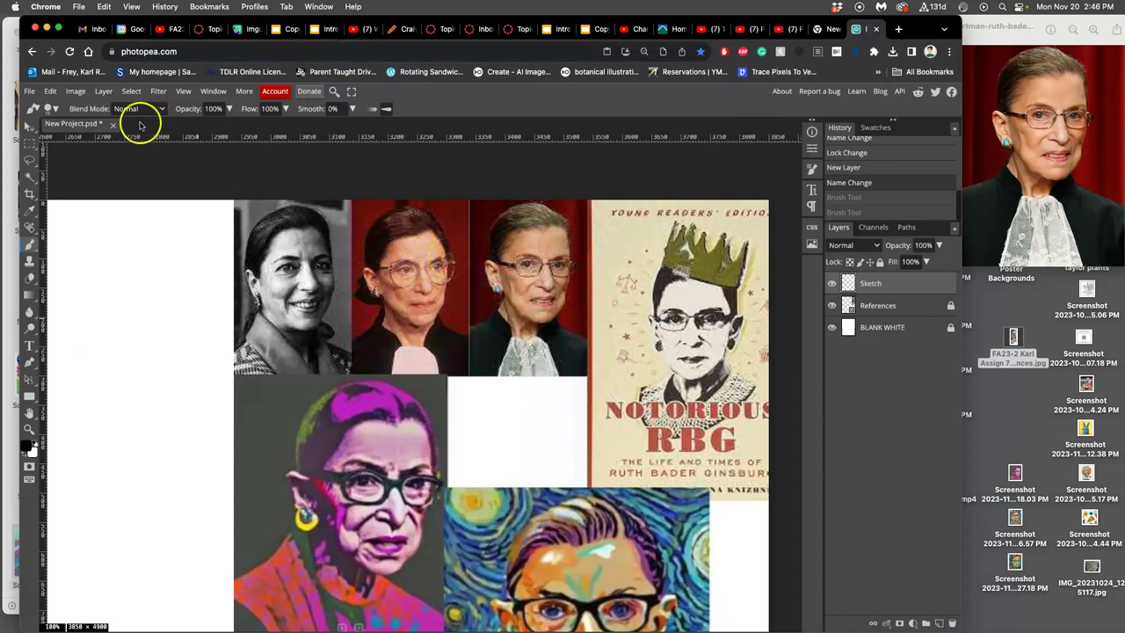
Choose the RoundNoisyMarker brush preset, enlarge it, and paint a test stroke
click(55, 109)
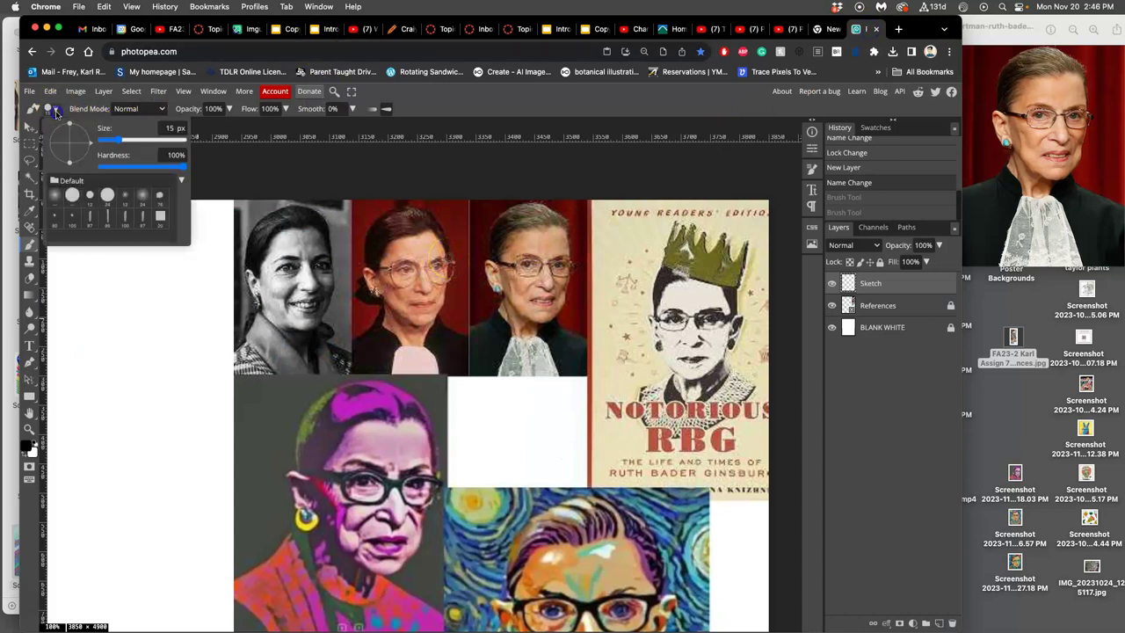
click(182, 181)
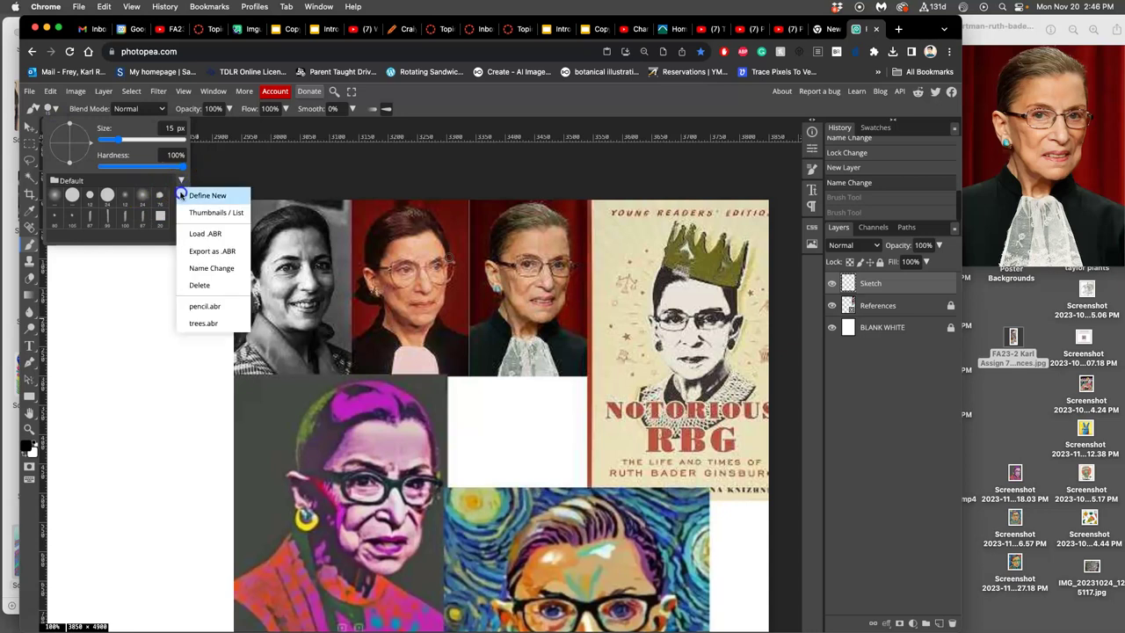
click(112, 206)
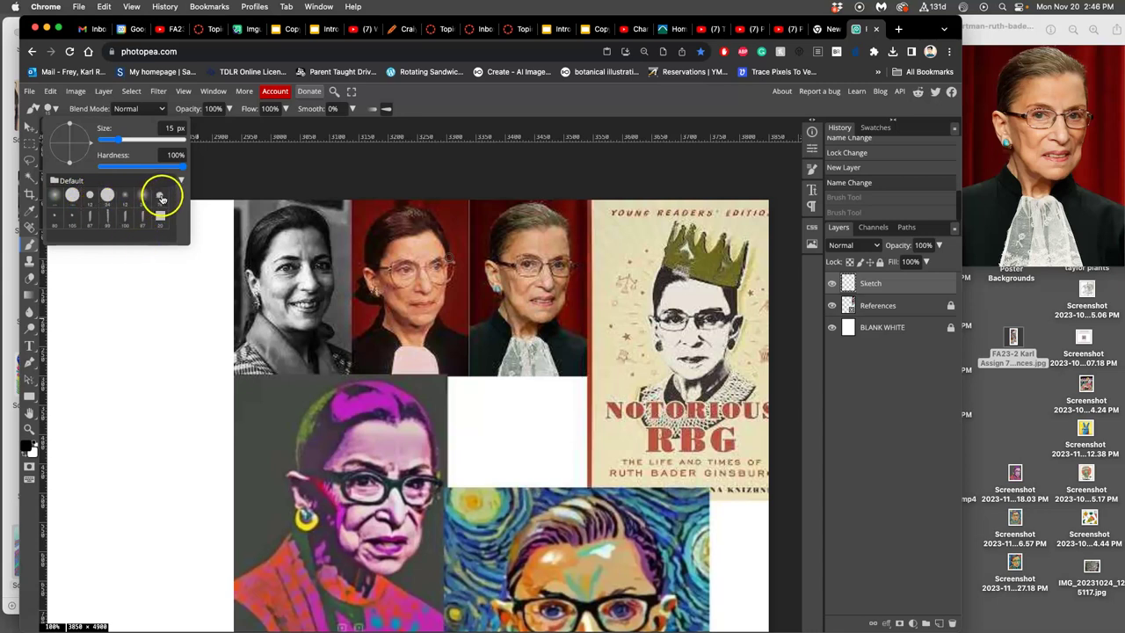
click(161, 197)
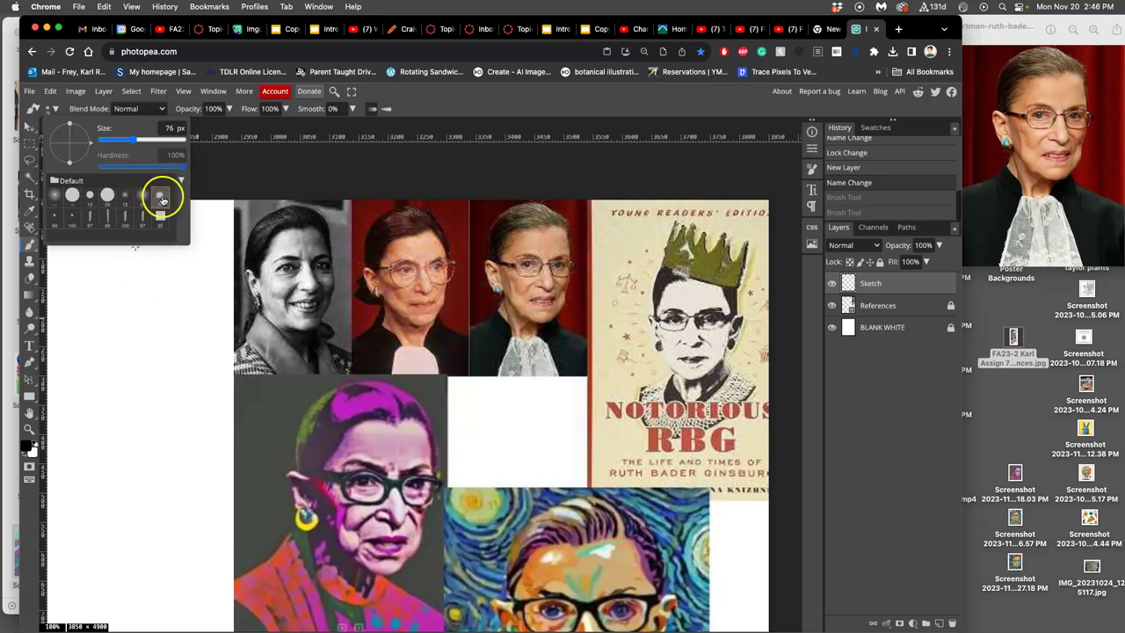
drag(134, 142, 151, 143)
mouse_move(126, 283)
mouse_down()
mouse_move(141, 321)
mouse_move(136, 519)
mouse_move(171, 389)
mouse_move(166, 258)
mouse_up()
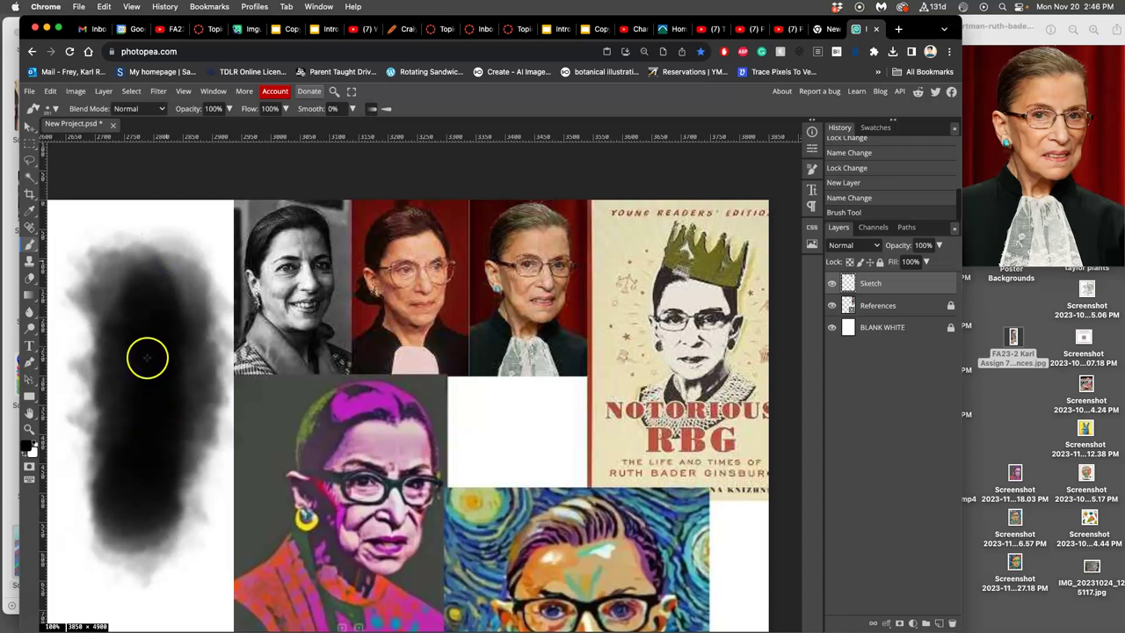
Reselect RoundNoisyMarker, add another test stroke, then undo both strokes
click(55, 109)
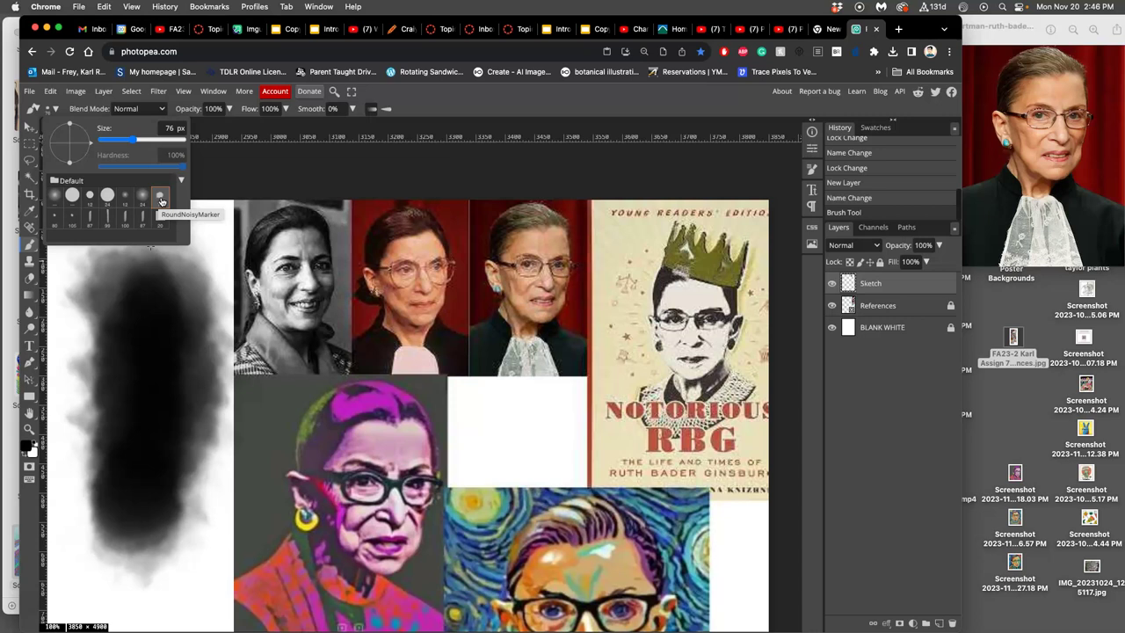
click(161, 201)
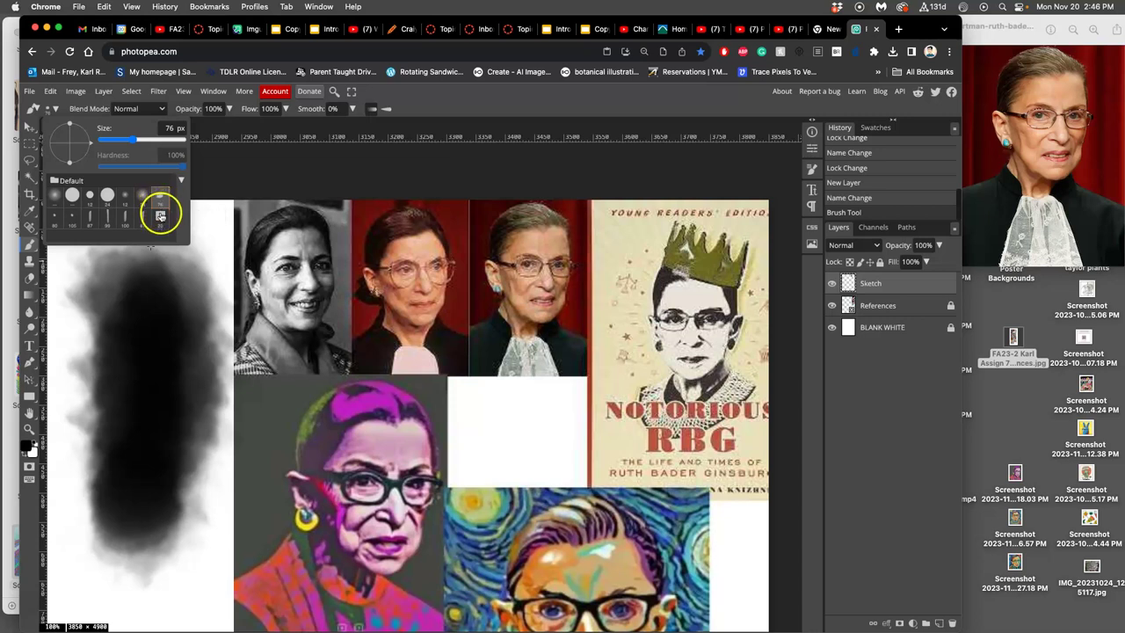
click(203, 230)
key(super+z)
key(super+z)
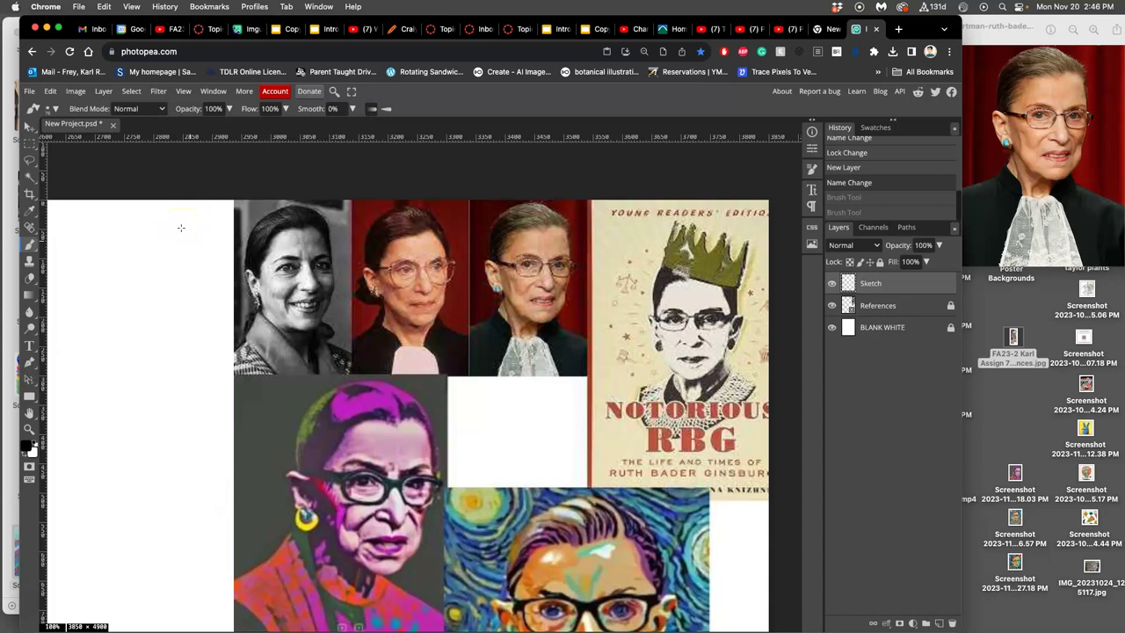
Enlarge the brush to 279 px, test a soft stroke and undo it, then open the Window menu
click(51, 108)
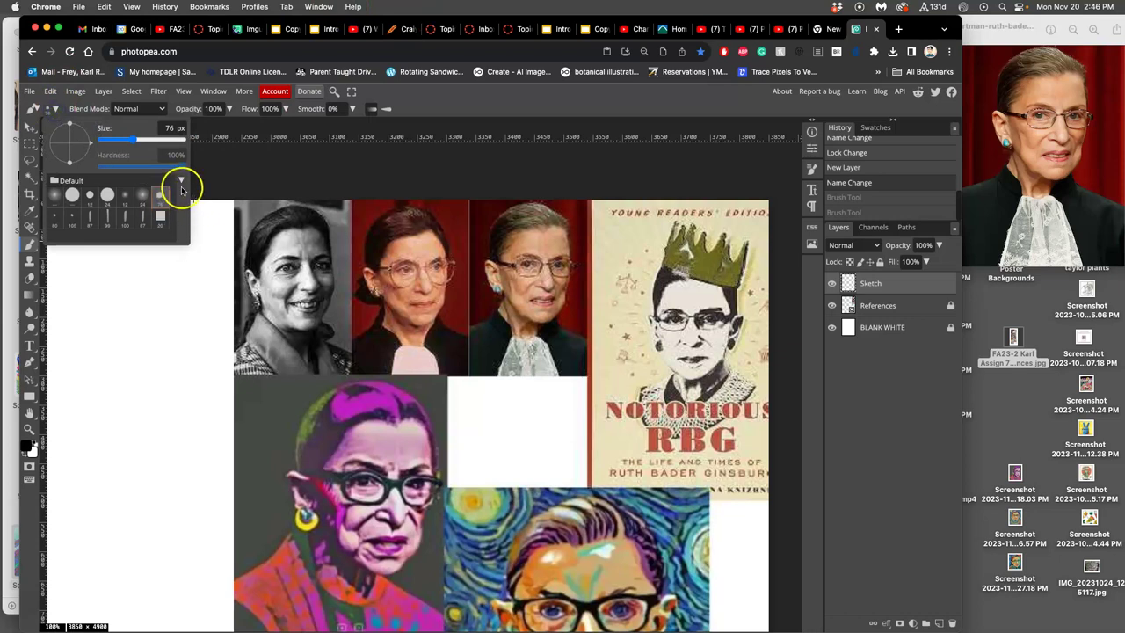
click(385, 110)
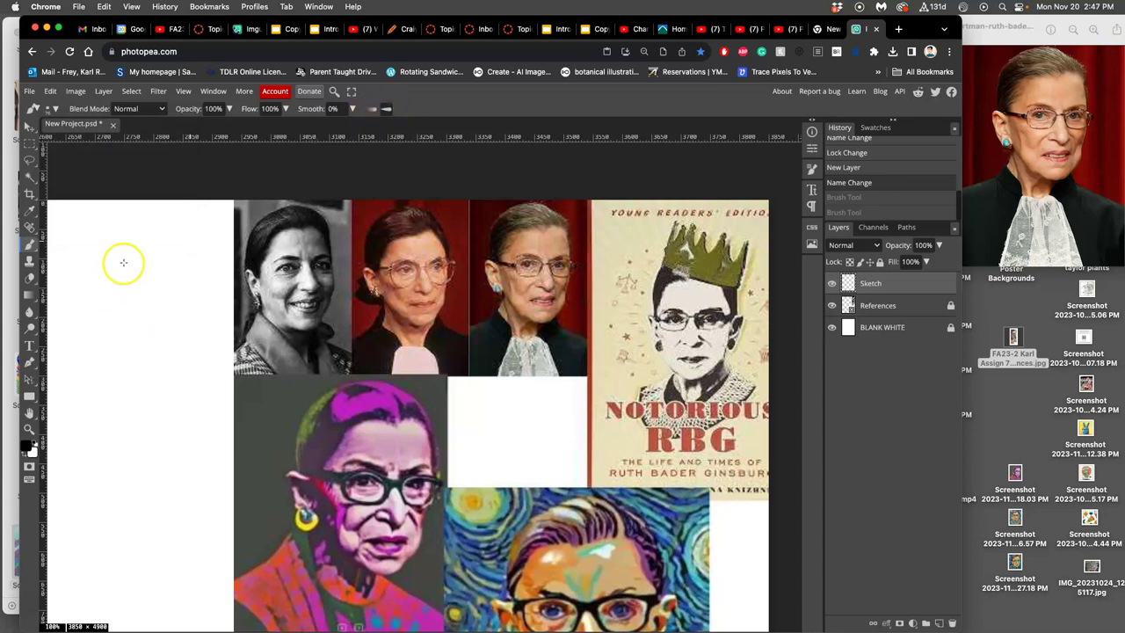
click(53, 109)
drag(138, 139, 156, 139)
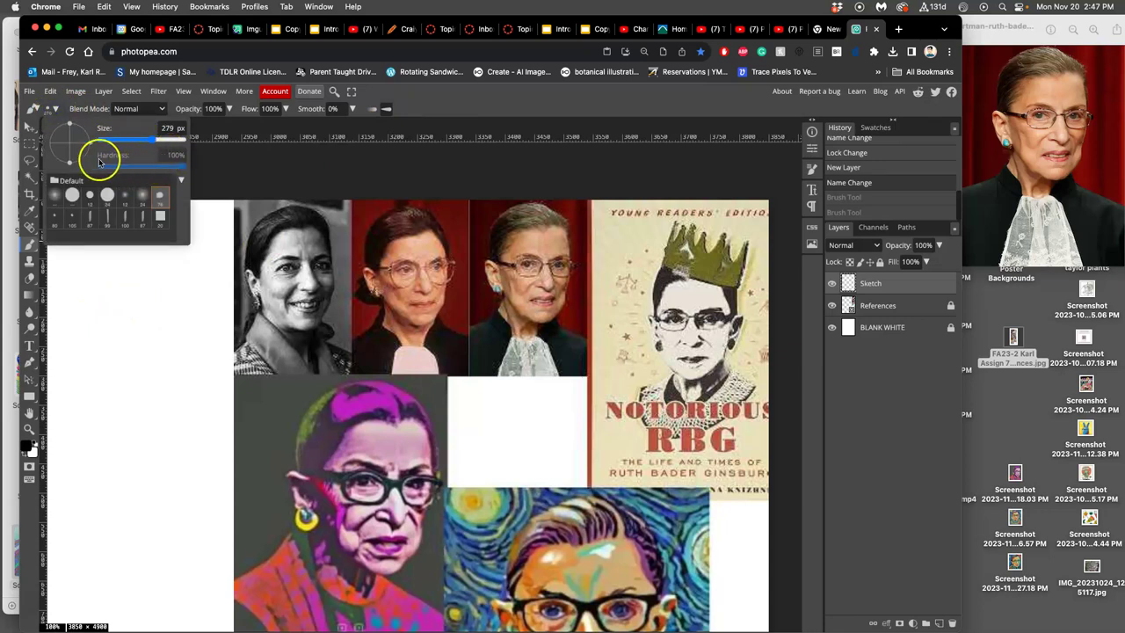
mouse_move(170, 284)
mouse_down()
mouse_move(132, 383)
mouse_move(127, 438)
mouse_move(151, 363)
mouse_move(152, 464)
mouse_move(132, 512)
mouse_move(93, 377)
mouse_move(99, 261)
mouse_up()
key(ctrl+z)
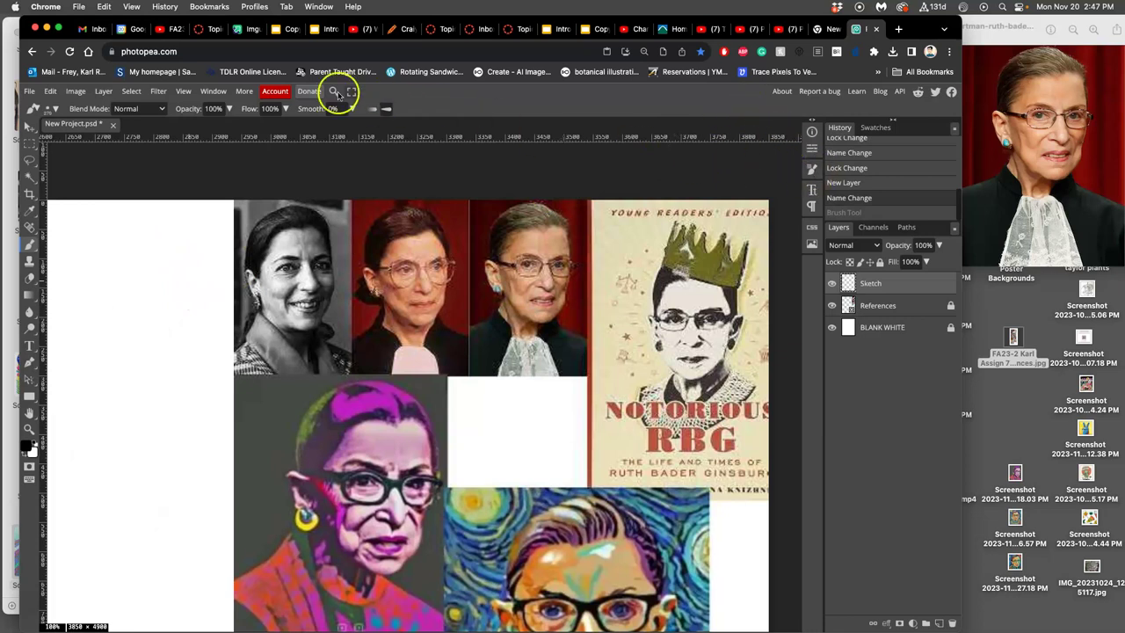
click(215, 93)
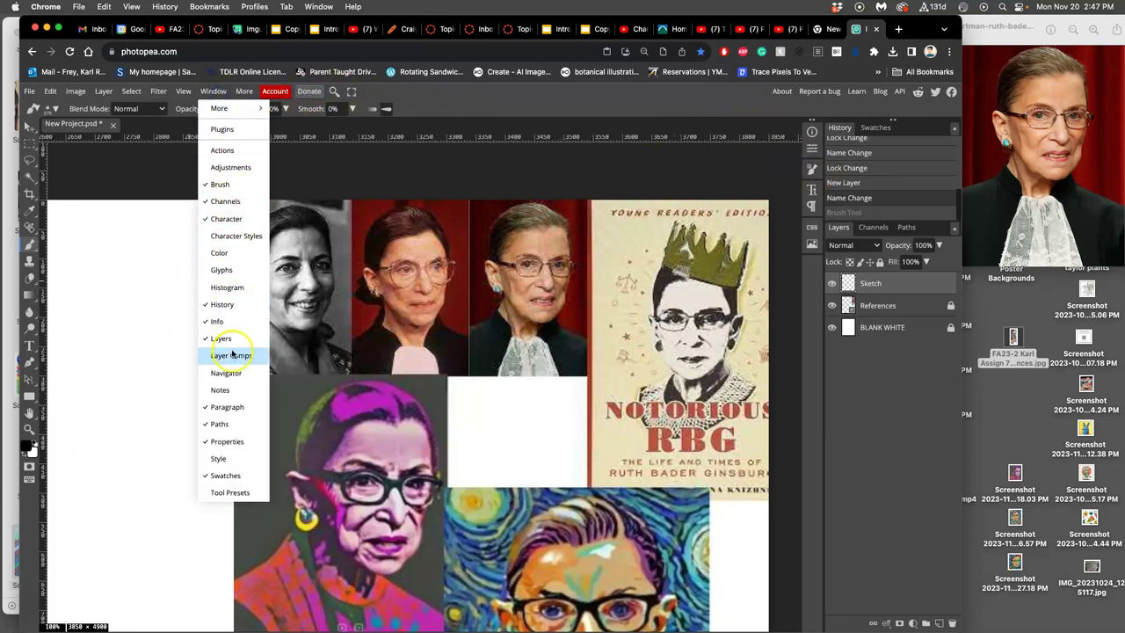
In the Brush panel's Tip Dynamics, add 33% size jitter and undo a test stroke
click(220, 184)
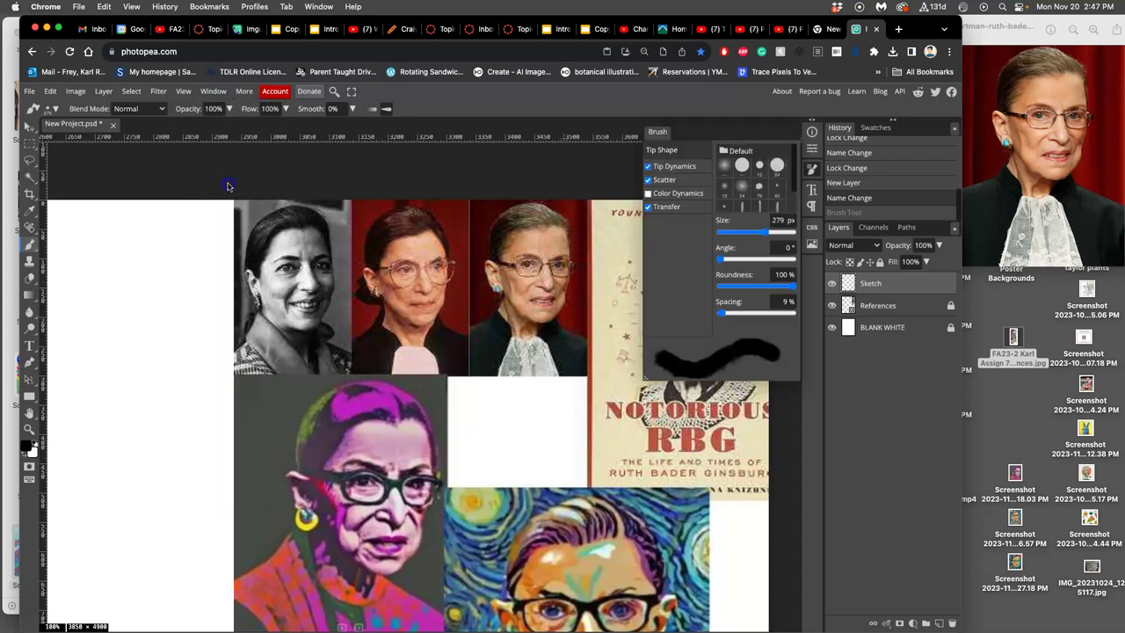
click(811, 170)
click(814, 170)
click(675, 167)
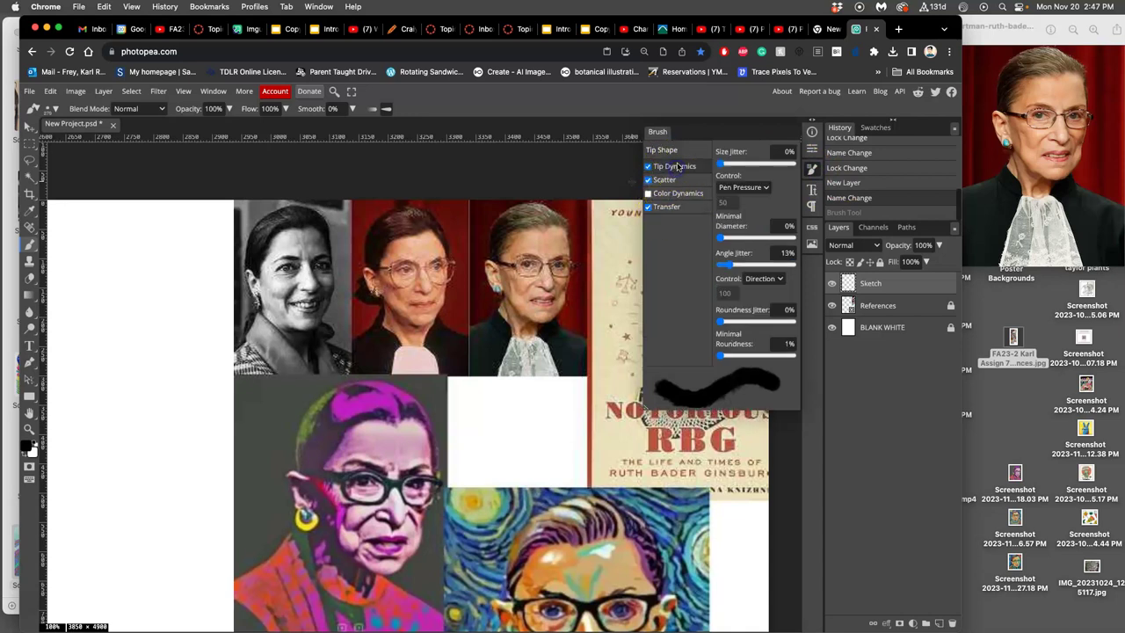
drag(723, 165, 736, 163)
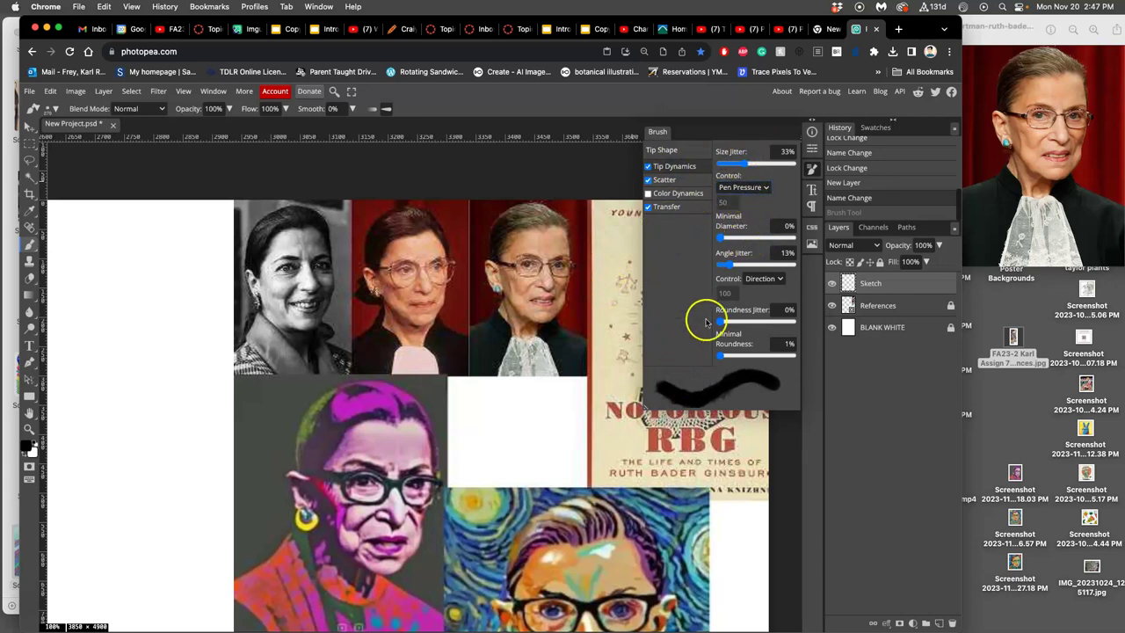
mouse_move(173, 228)
mouse_down()
mouse_move(150, 280)
mouse_move(130, 447)
mouse_up()
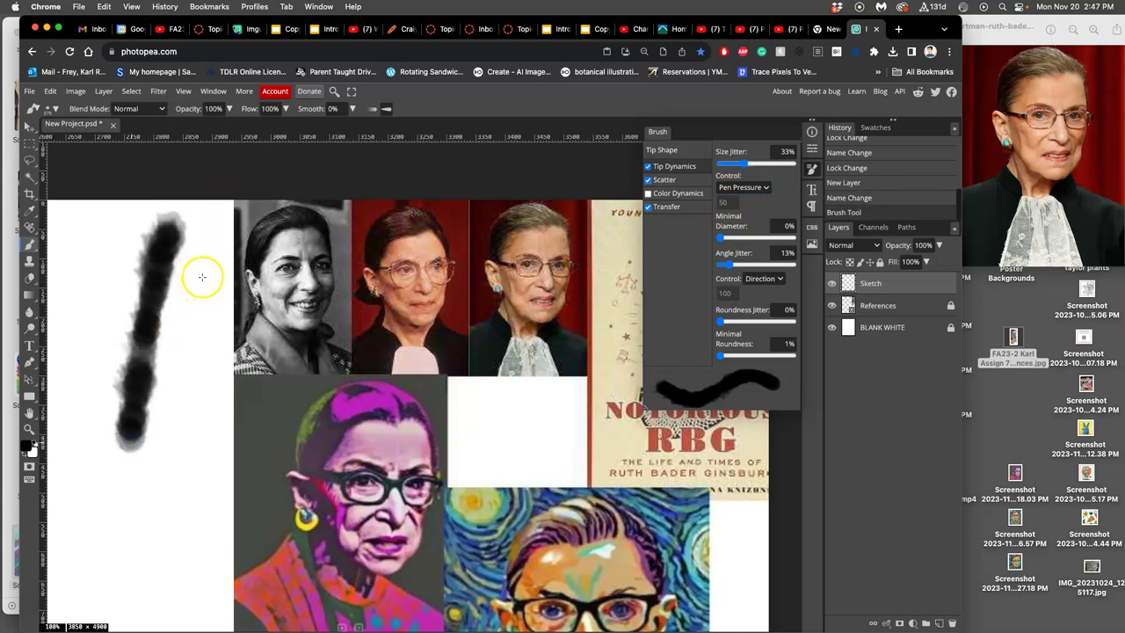
key(super+z)
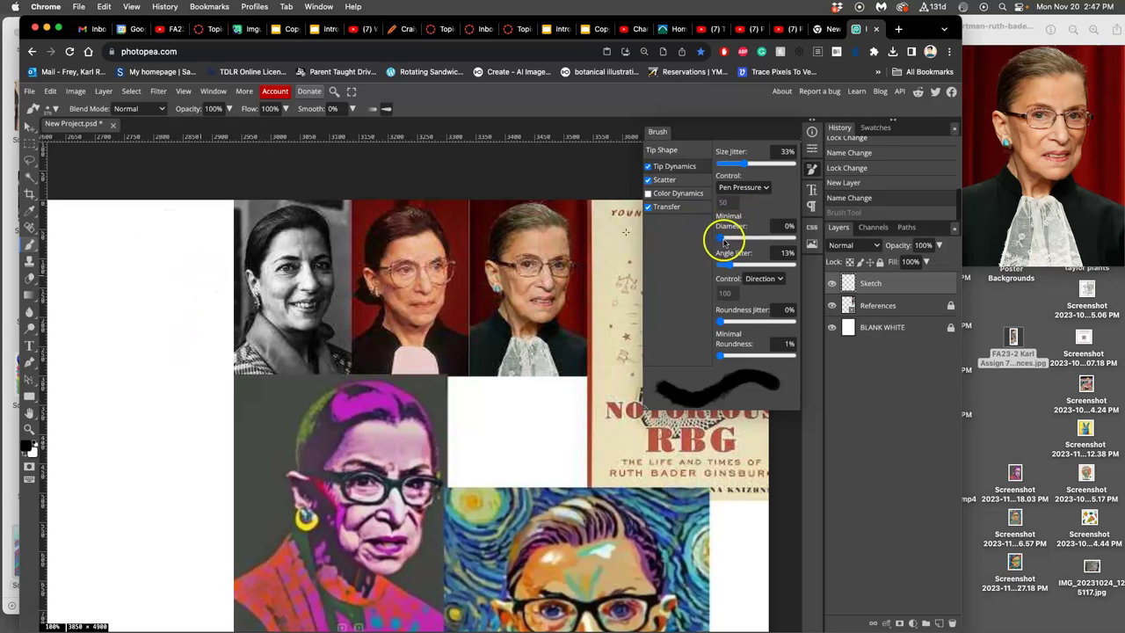
Raise angle jitter to 50% and roundness jitter to 13%, undoing each test stroke
drag(725, 265, 732, 266)
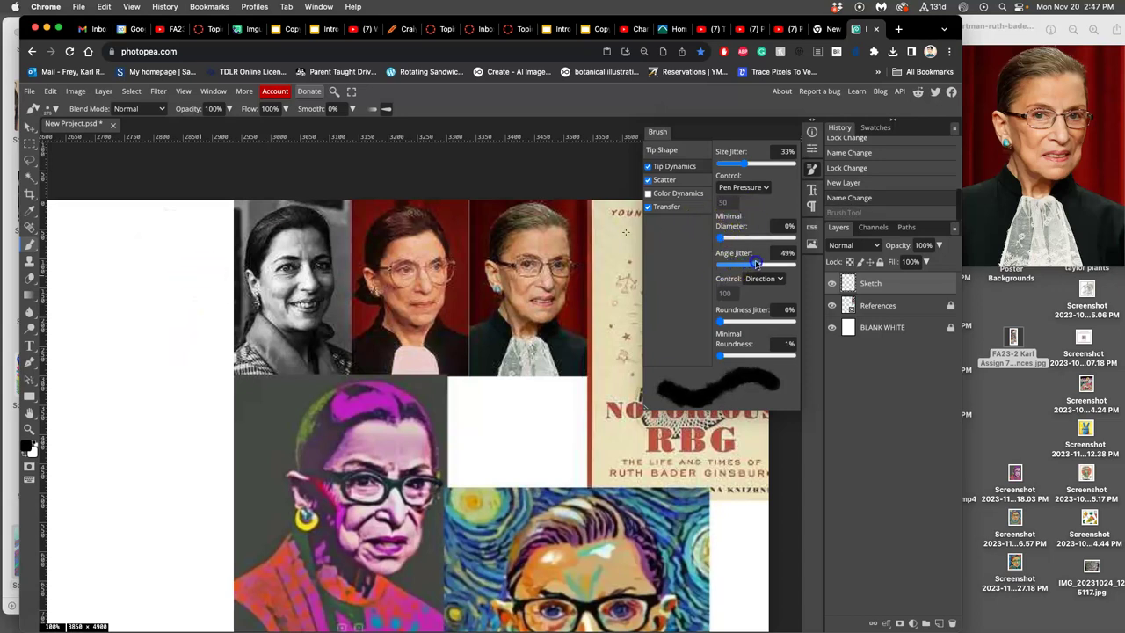
mouse_move(150, 277)
mouse_down()
mouse_move(119, 502)
mouse_move(104, 228)
mouse_up()
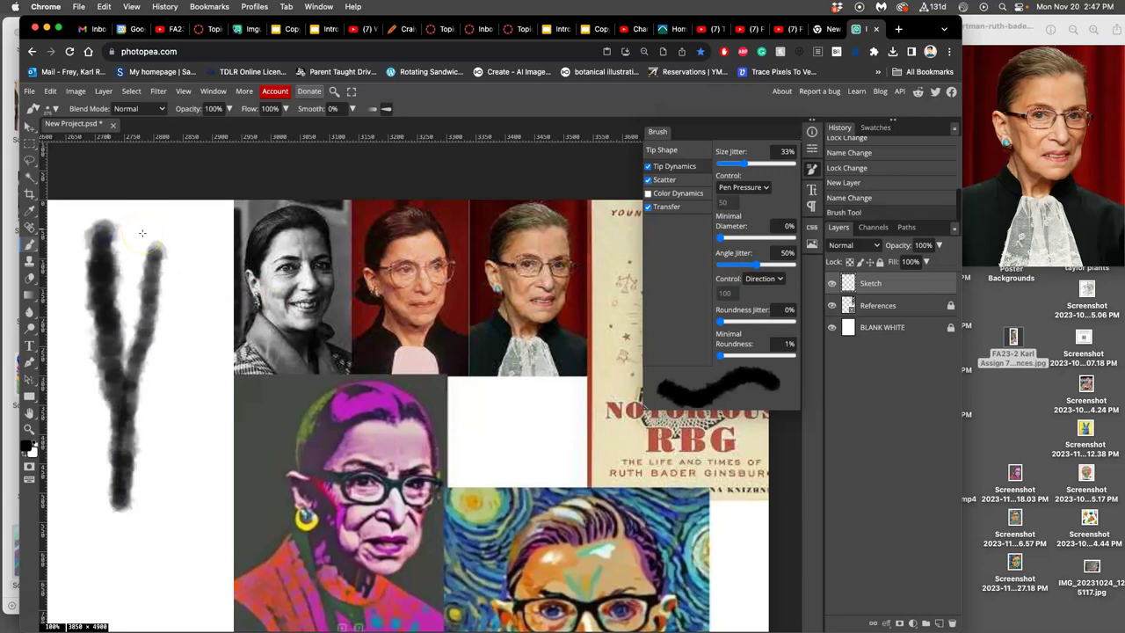
key(super+z)
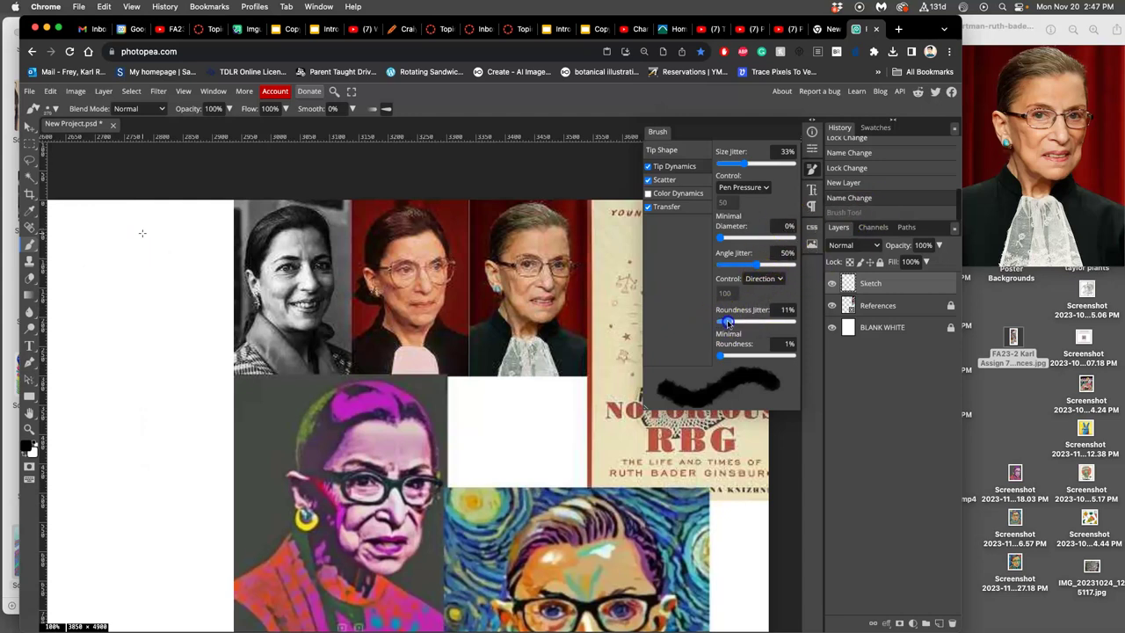
mouse_move(133, 256)
mouse_down()
mouse_move(138, 471)
mouse_move(134, 319)
mouse_move(154, 444)
mouse_up()
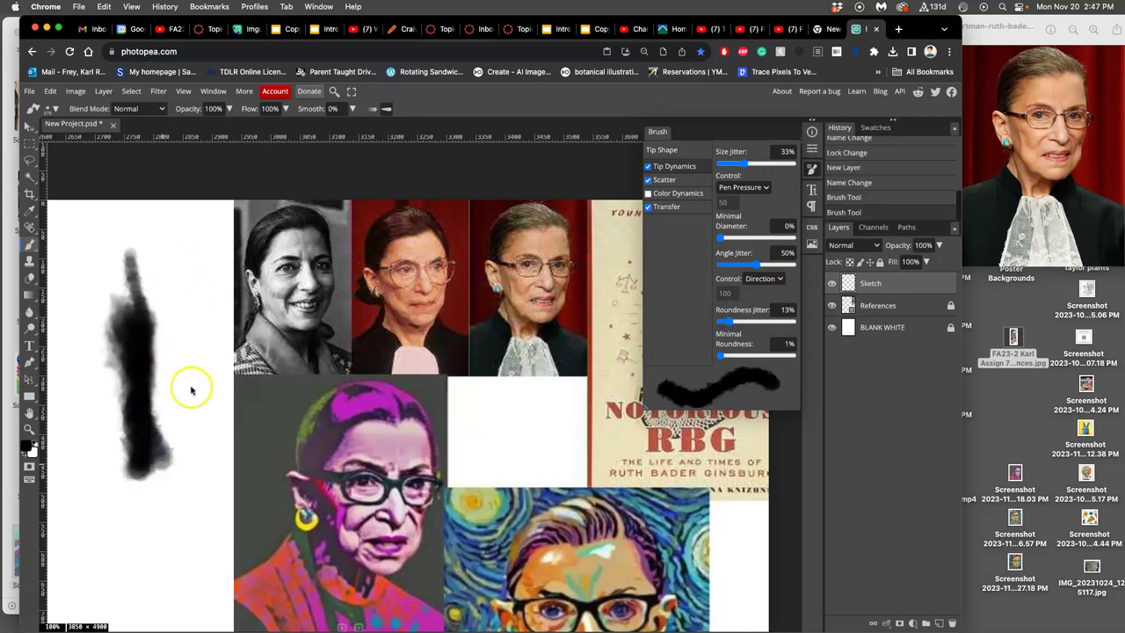
key(super+z)
key(super+z)
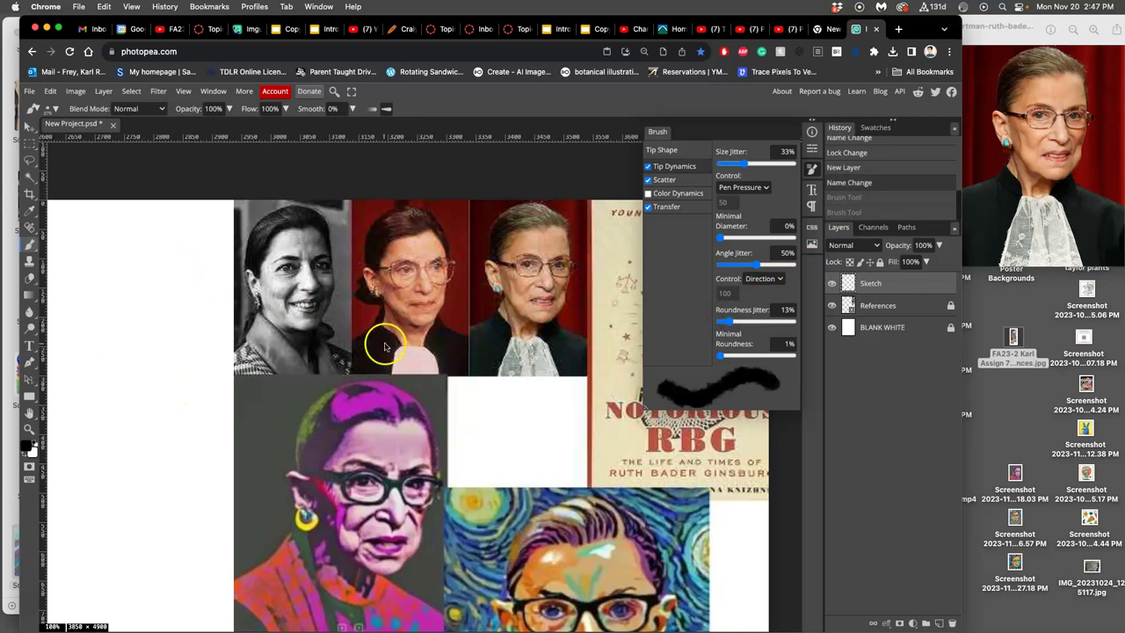
Enable Scatter with 45% position jitter and count jitter, then undo a test stroke
click(666, 182)
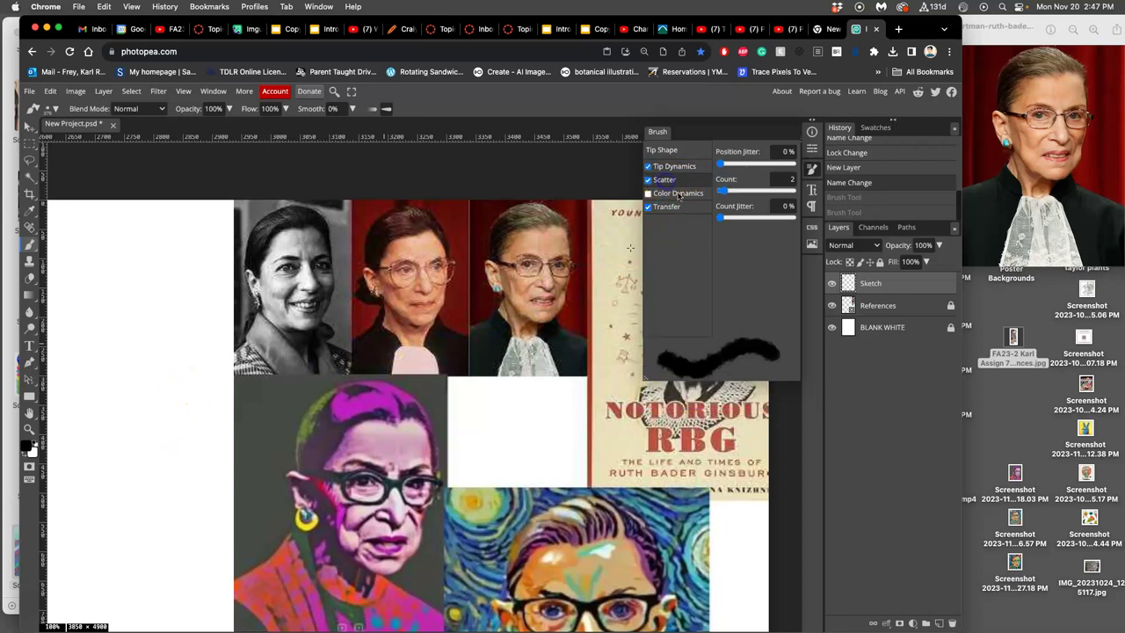
drag(724, 165, 719, 192)
click(722, 193)
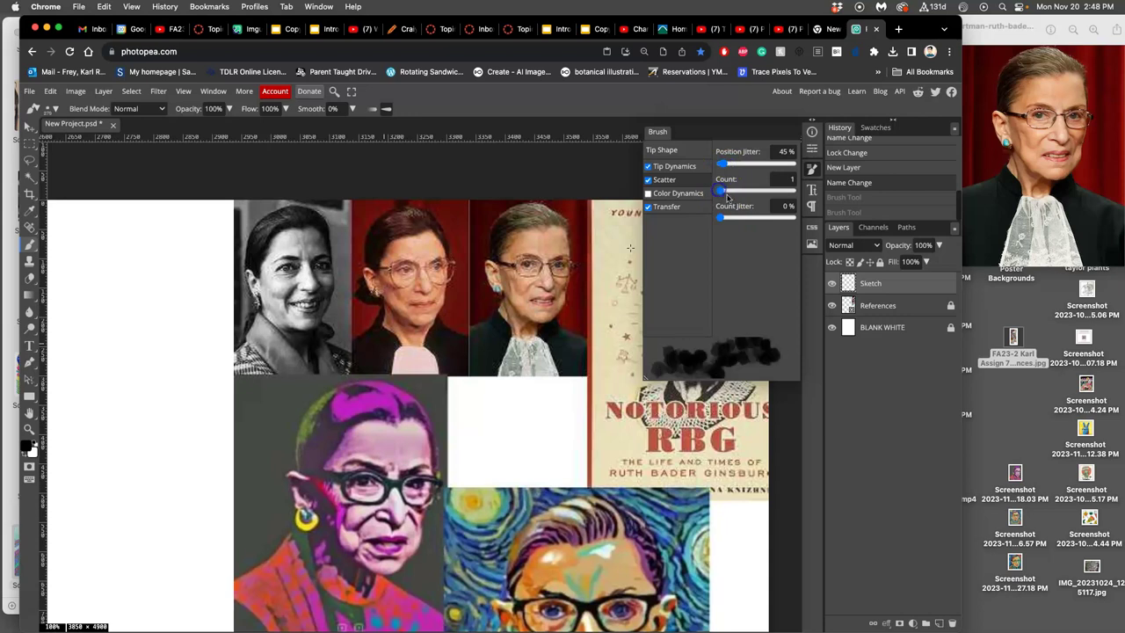
click(722, 216)
mouse_move(155, 252)
mouse_down()
mouse_move(134, 365)
mouse_move(122, 561)
mouse_move(127, 369)
mouse_move(137, 385)
mouse_move(147, 376)
mouse_move(176, 459)
mouse_move(189, 545)
mouse_move(200, 466)
mouse_up()
key(super+z)
key(super+z)
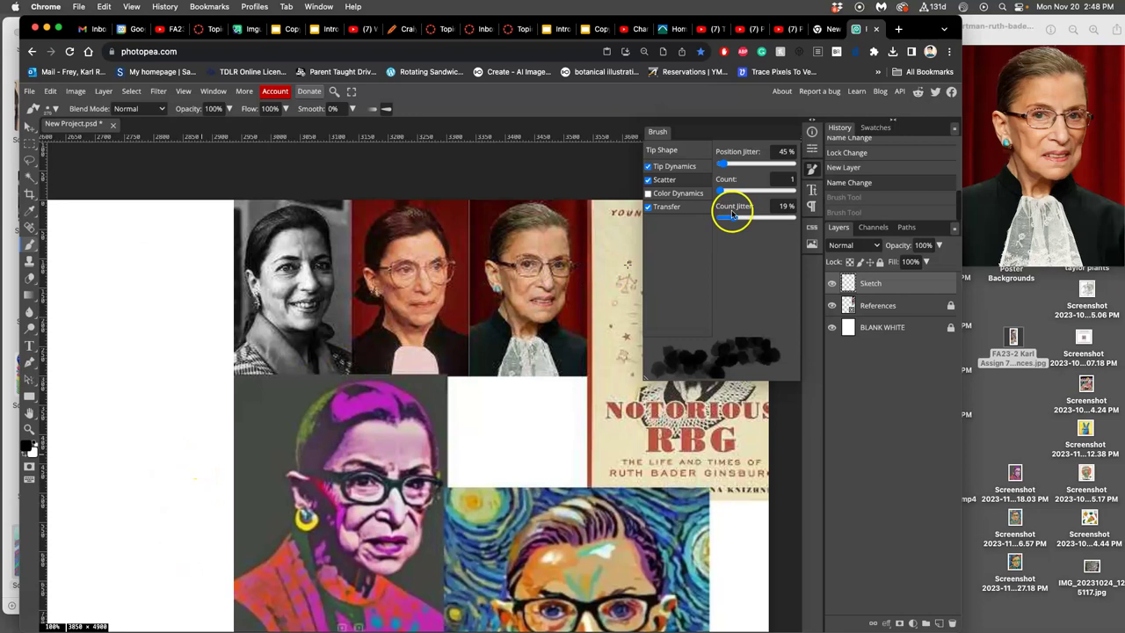
Turn off Transfer and paint a black vertical test stroke down the blank margin
click(679, 206)
mouse_move(694, 209)
mouse_down()
mouse_move(665, 214)
mouse_move(675, 217)
mouse_up()
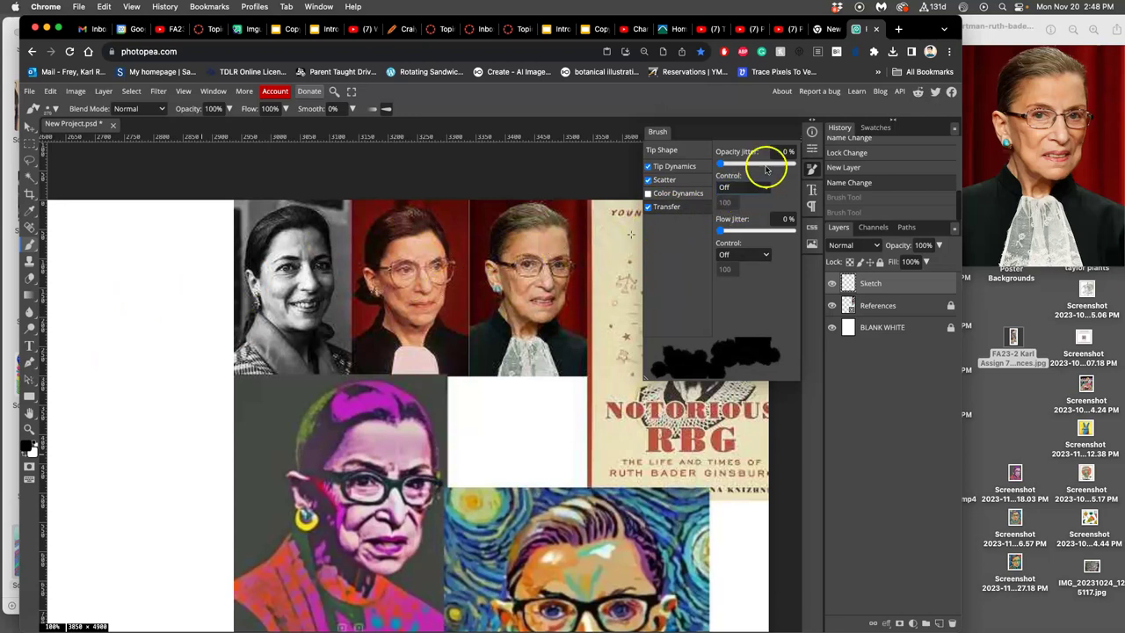
mouse_move(155, 258)
mouse_down()
mouse_move(148, 384)
mouse_move(152, 573)
mouse_up()
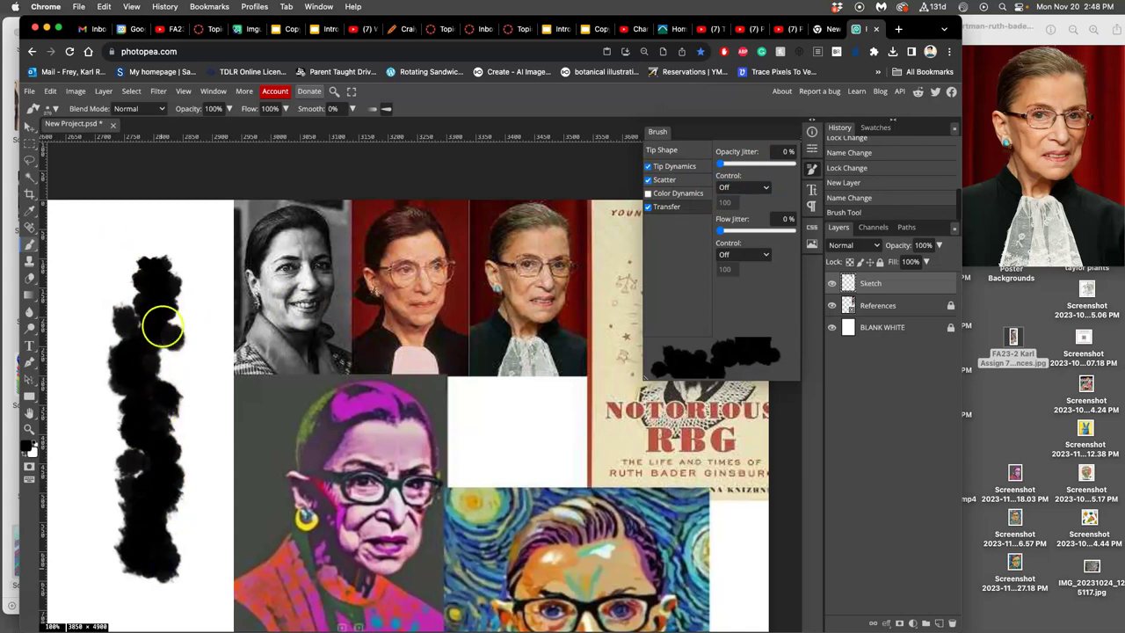
key(ctrl+z)
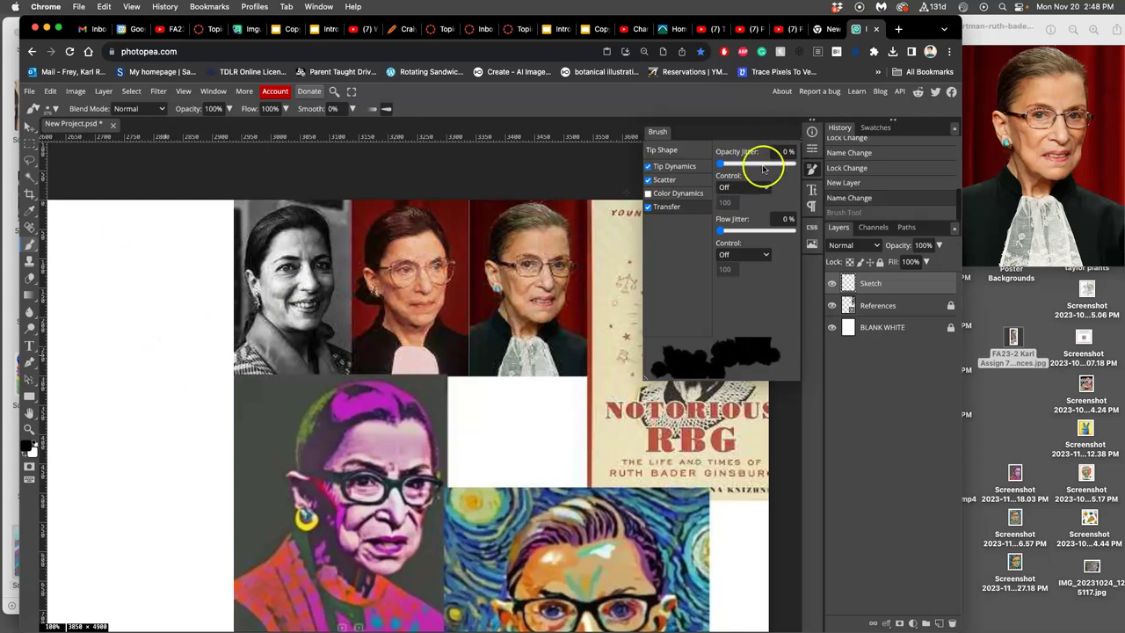
click(648, 208)
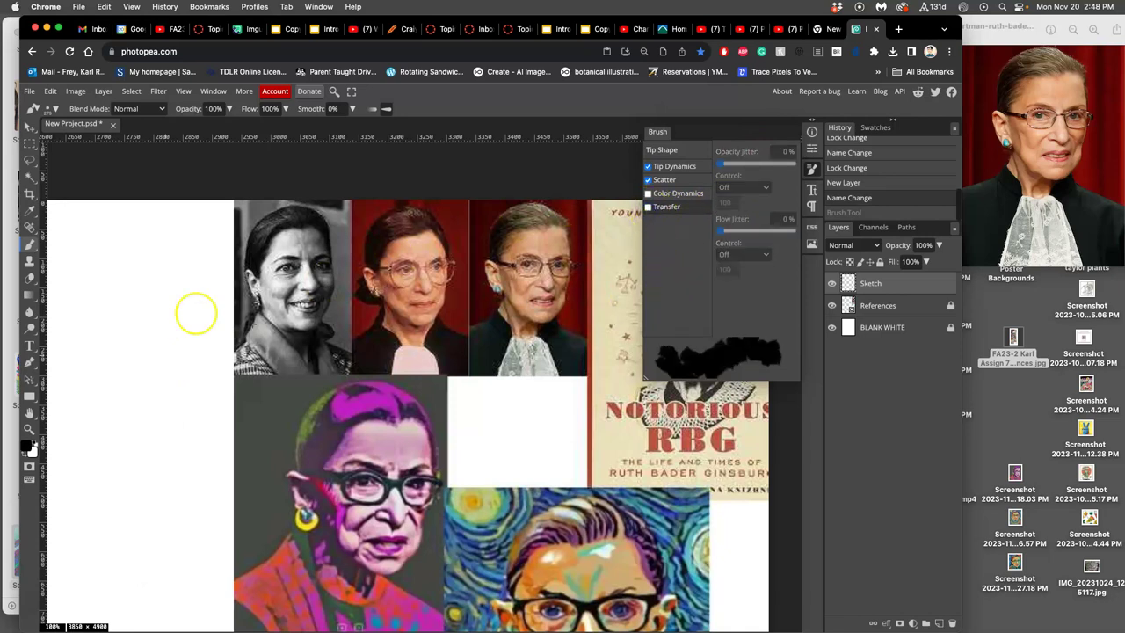
drag(139, 248, 151, 508)
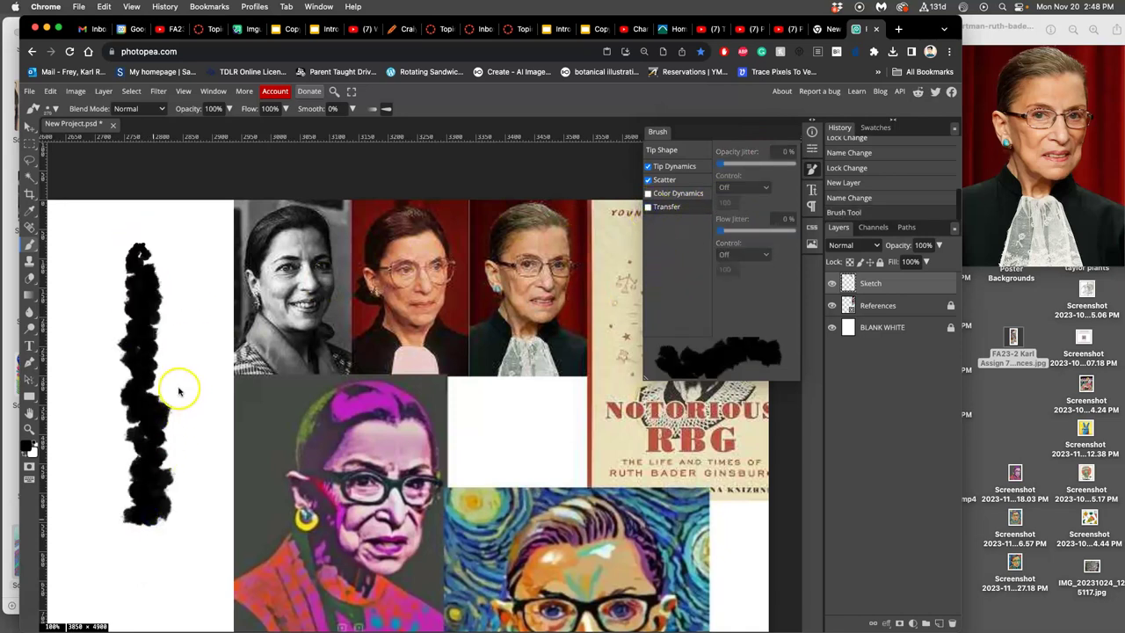
Shrink the brush from 279 px to 84 px, scribble a test, and undo all the marks
key(super+z)
click(57, 109)
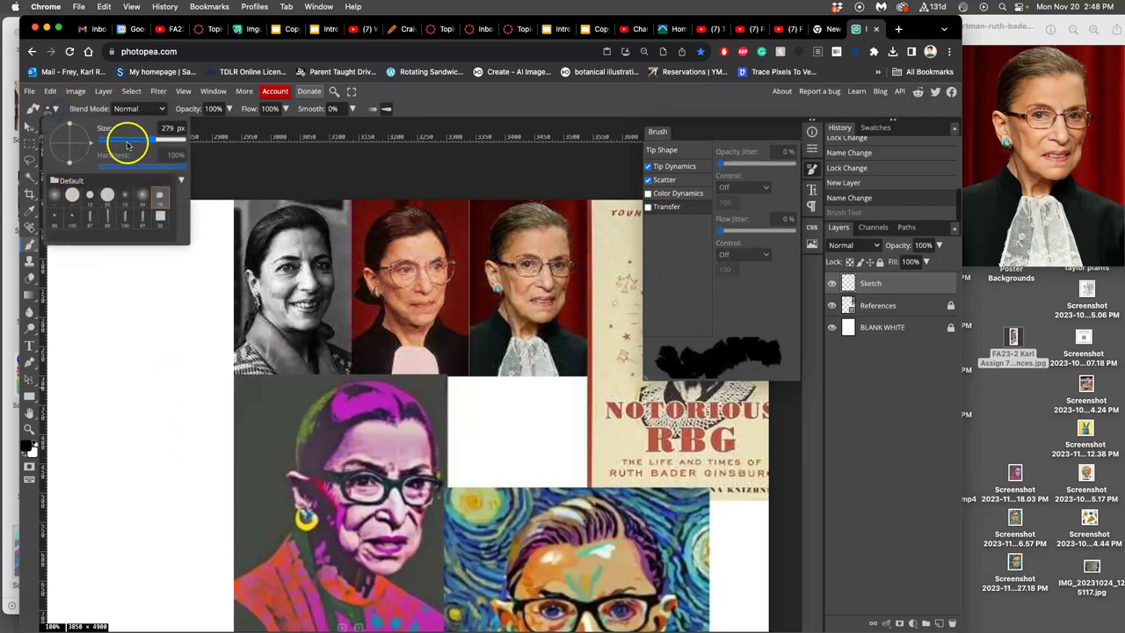
drag(124, 141, 134, 142)
mouse_move(143, 292)
mouse_down()
mouse_move(135, 417)
mouse_move(118, 351)
mouse_move(151, 350)
mouse_move(195, 260)
mouse_move(151, 319)
mouse_move(93, 343)
mouse_move(117, 491)
mouse_move(143, 565)
mouse_up()
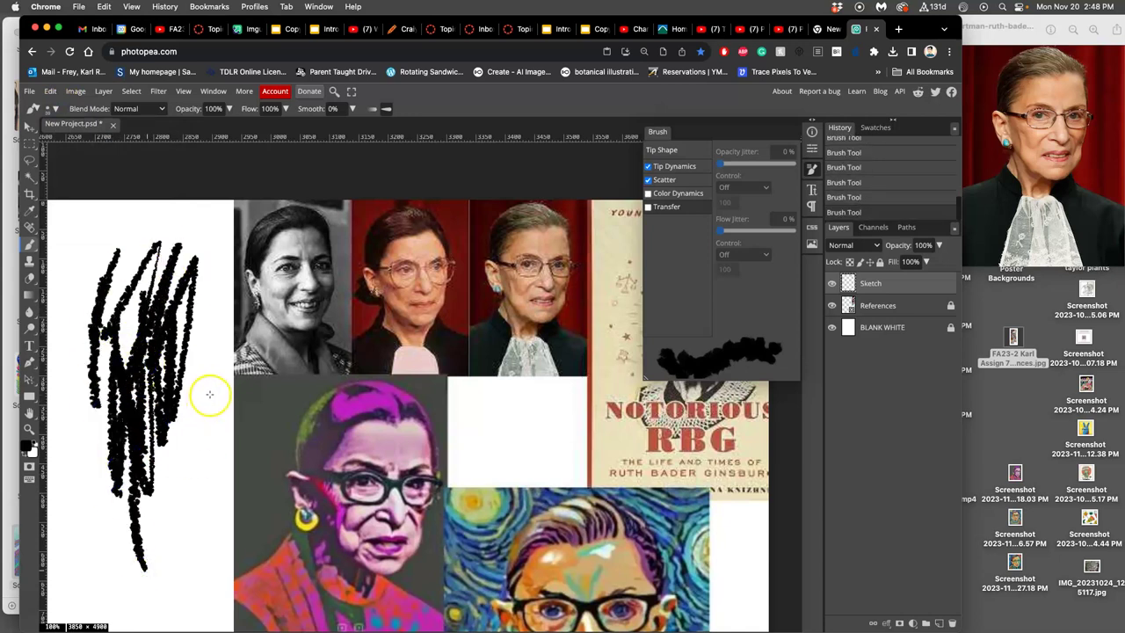
key(super+z)
key(super+z)
key(super+z)
key(super+z)
key(super+z)
key(super+z)
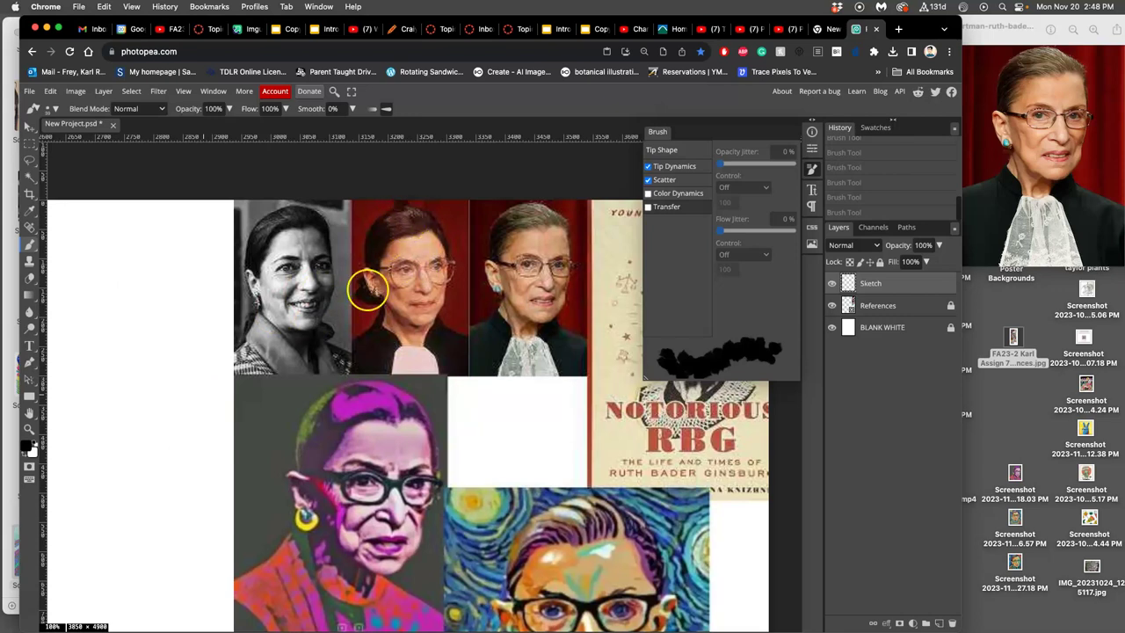
Sample magenta from the pink hair, zoom to the lace-collar portrait, and draw the head oval
alt+click(366, 402)
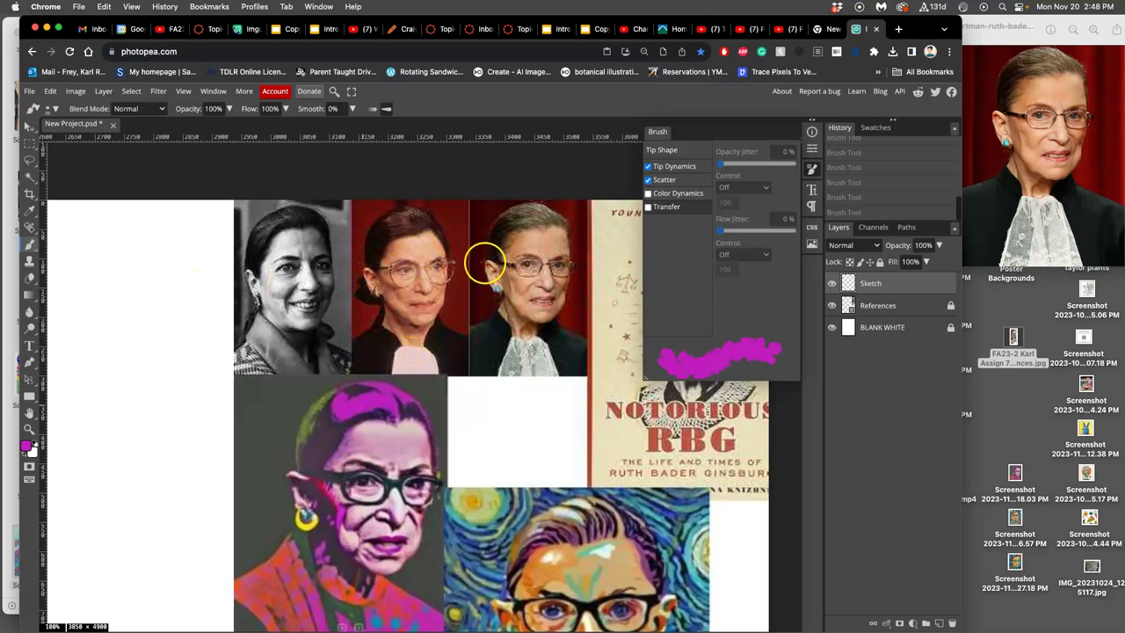
key(super+equal)
drag(573, 241, 336, 380)
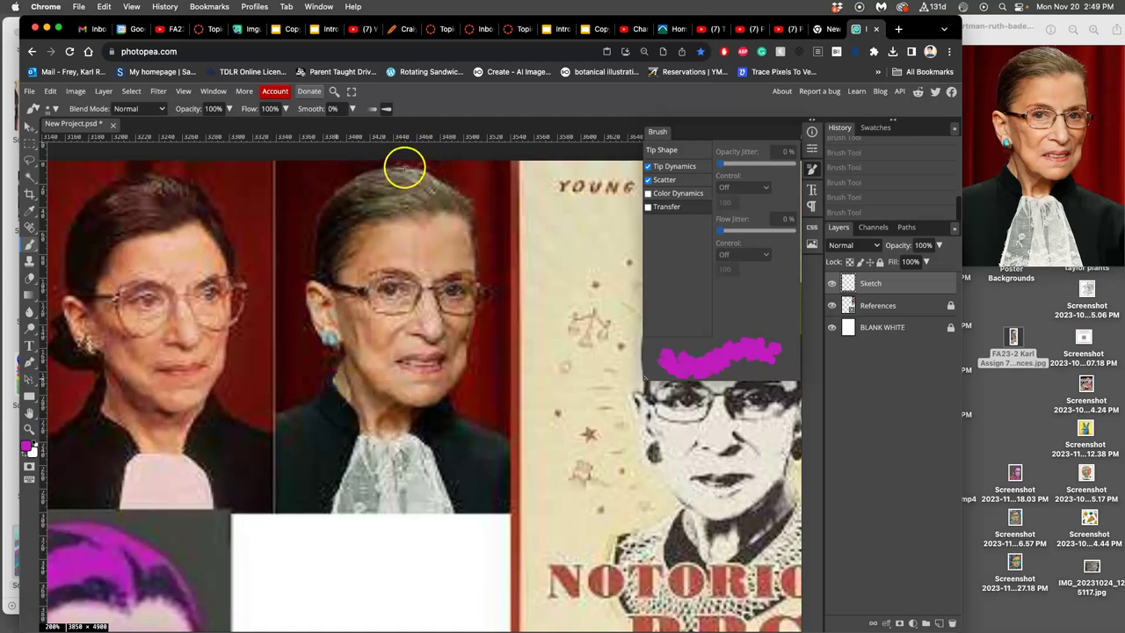
mouse_move(307, 244)
mouse_down()
mouse_move(310, 305)
mouse_move(396, 356)
mouse_move(489, 333)
mouse_up()
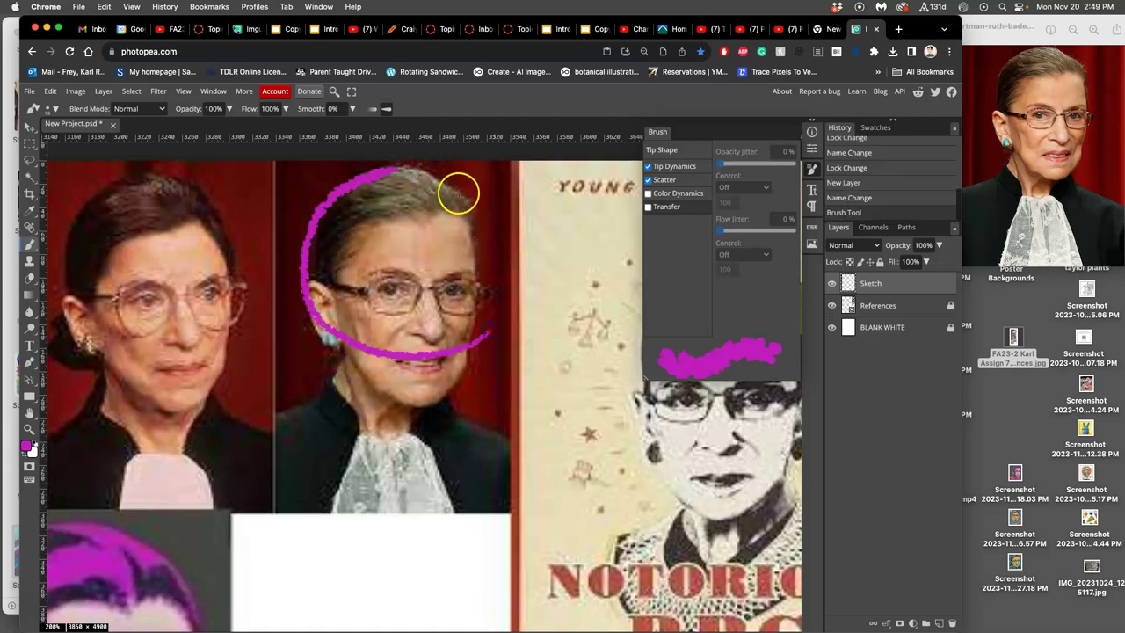
mouse_move(428, 178)
mouse_down()
mouse_move(473, 257)
mouse_move(464, 330)
mouse_up()
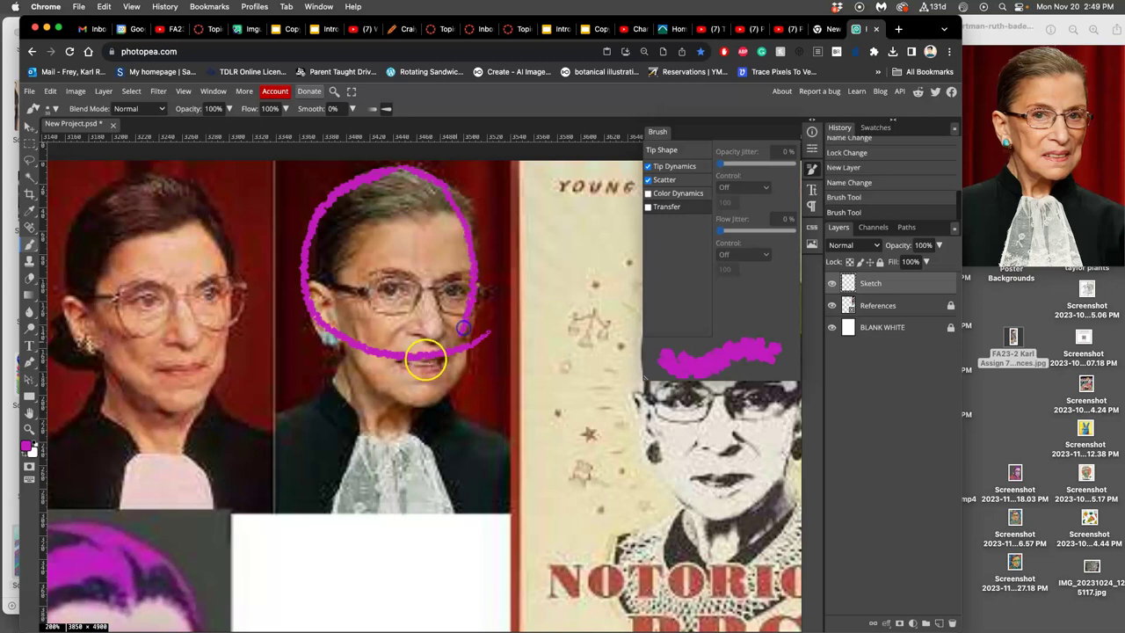
At 60% opacity, sketch the face centre line, eye line, nose and side of the face
click(229, 109)
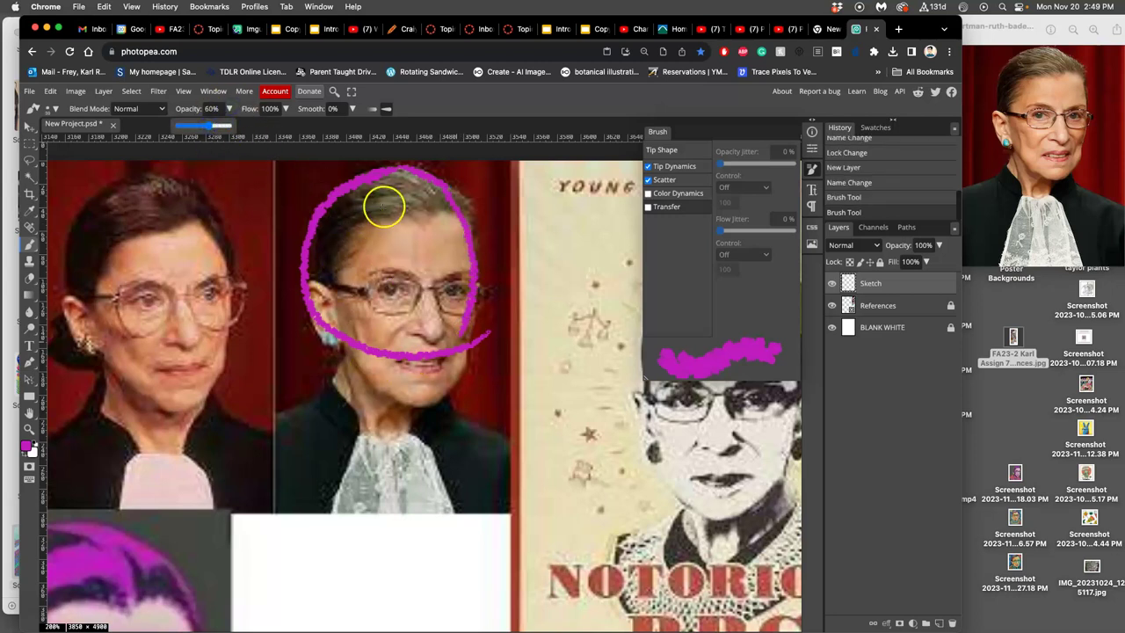
mouse_move(404, 172)
mouse_down()
mouse_move(424, 221)
mouse_move(413, 351)
mouse_up()
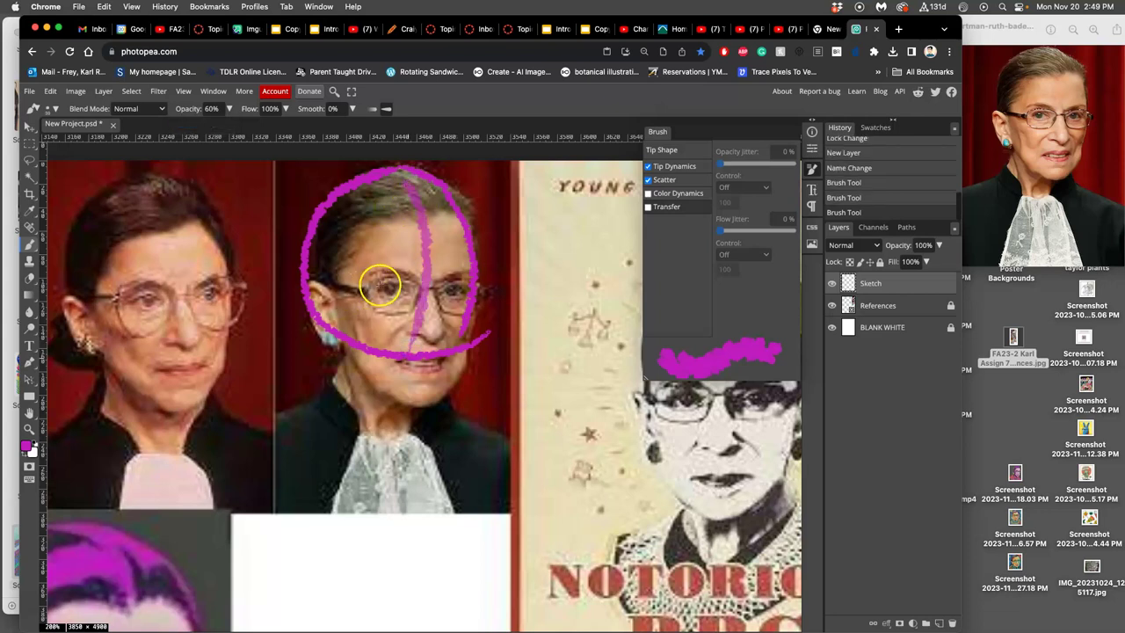
mouse_move(368, 290)
mouse_down()
mouse_move(401, 286)
mouse_move(475, 290)
mouse_up()
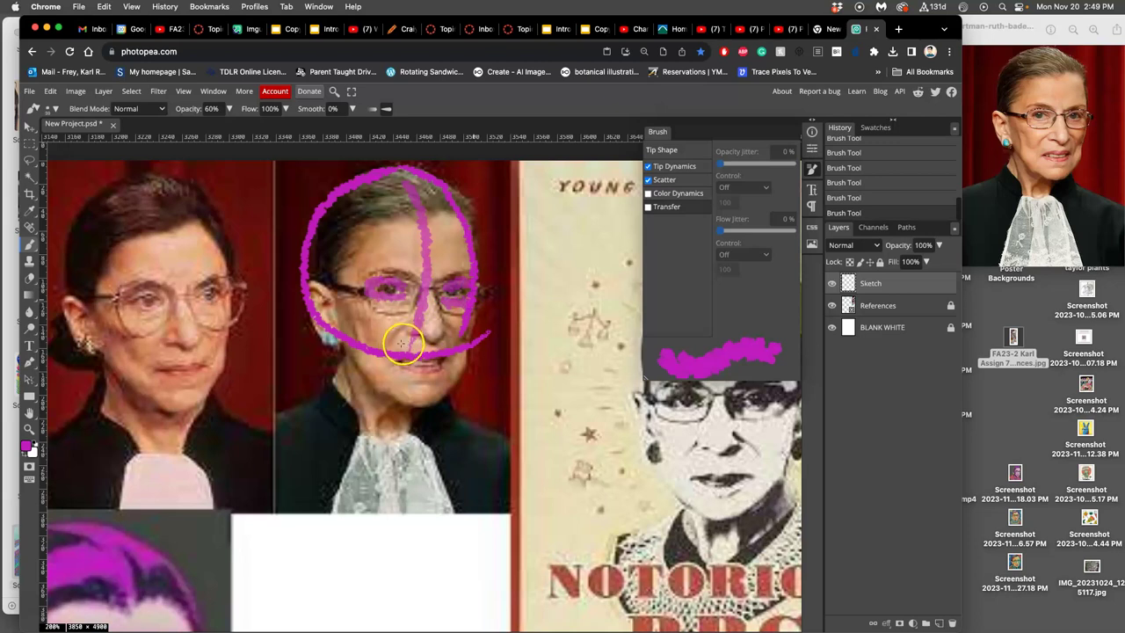
click(409, 300)
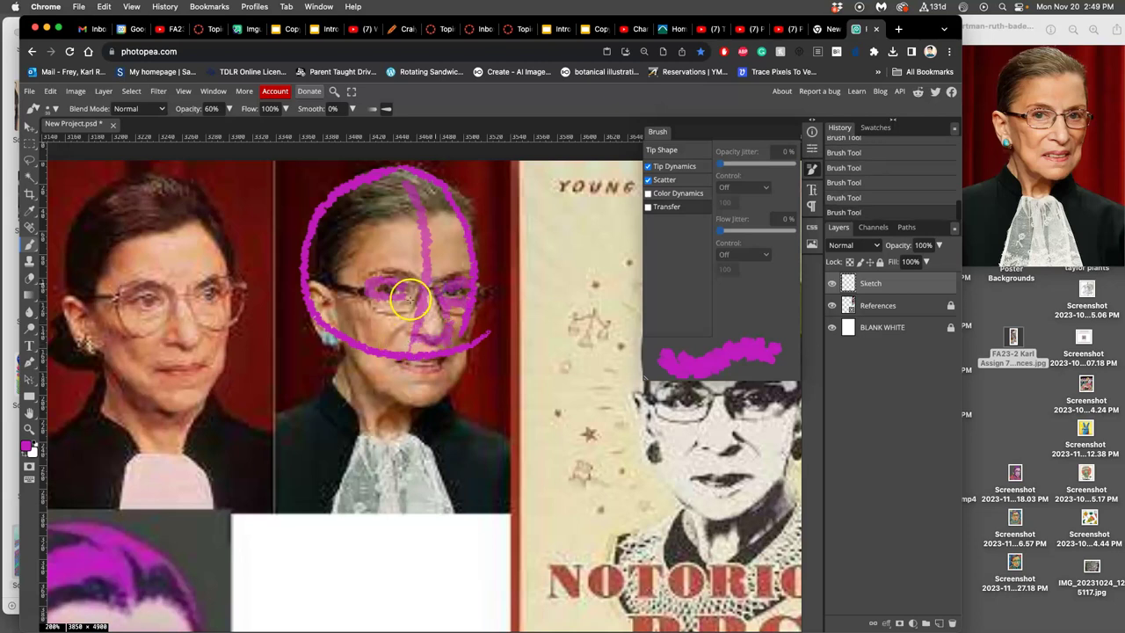
drag(405, 328, 415, 347)
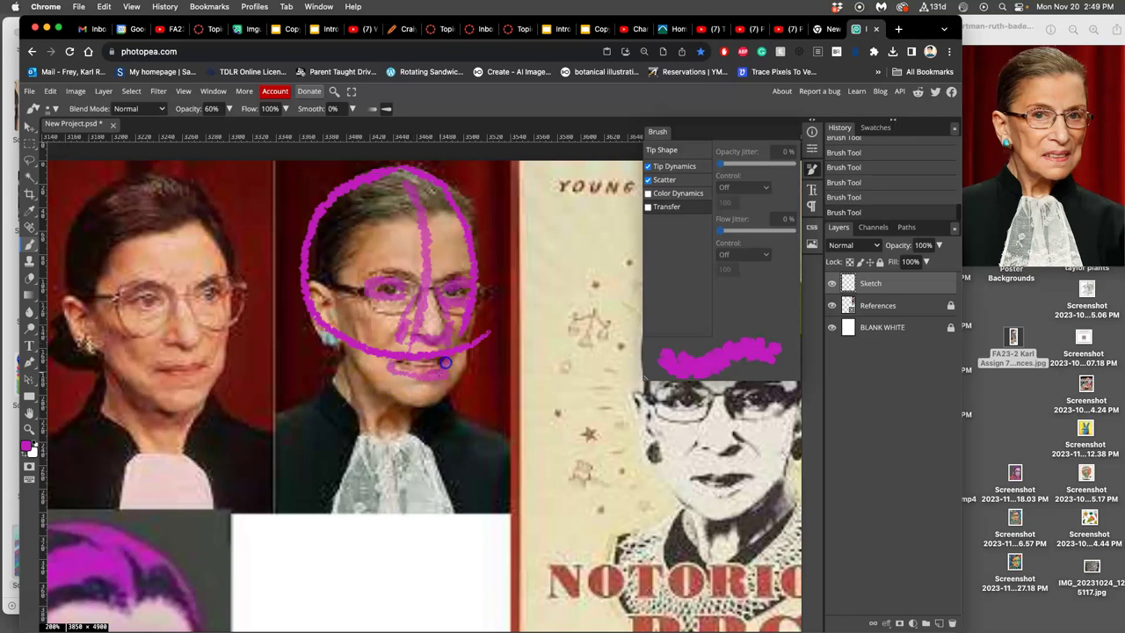
mouse_move(314, 314)
mouse_down()
mouse_move(319, 272)
mouse_move(336, 276)
mouse_move(343, 330)
mouse_up()
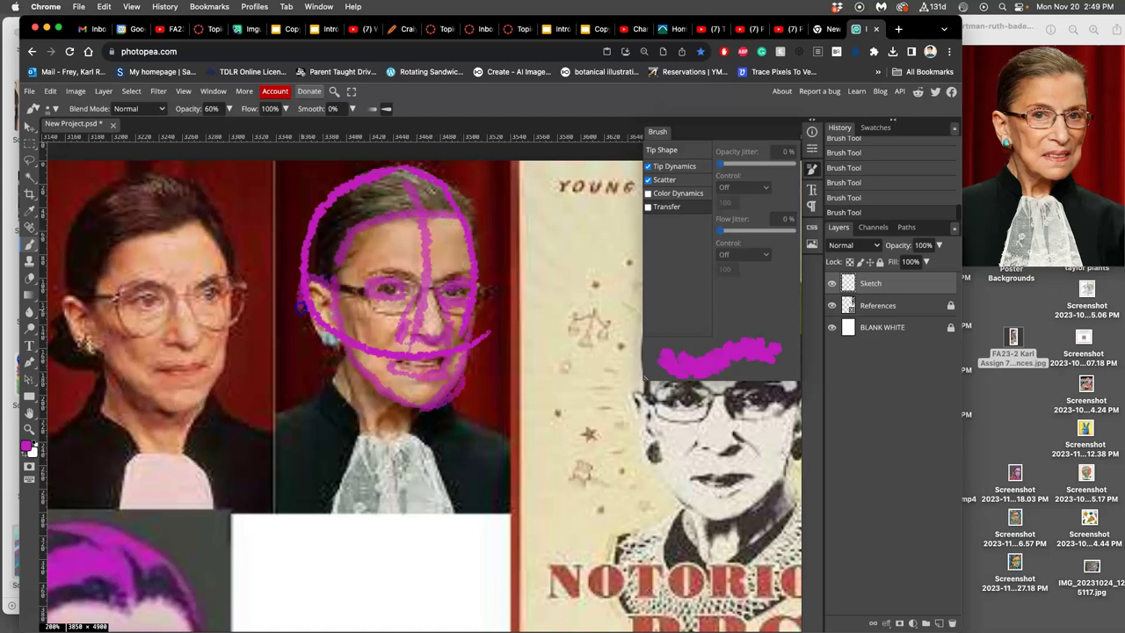
Compare the sketch against the photo, undo a stray mark, and touch up near the ear
click(832, 283)
click(832, 283)
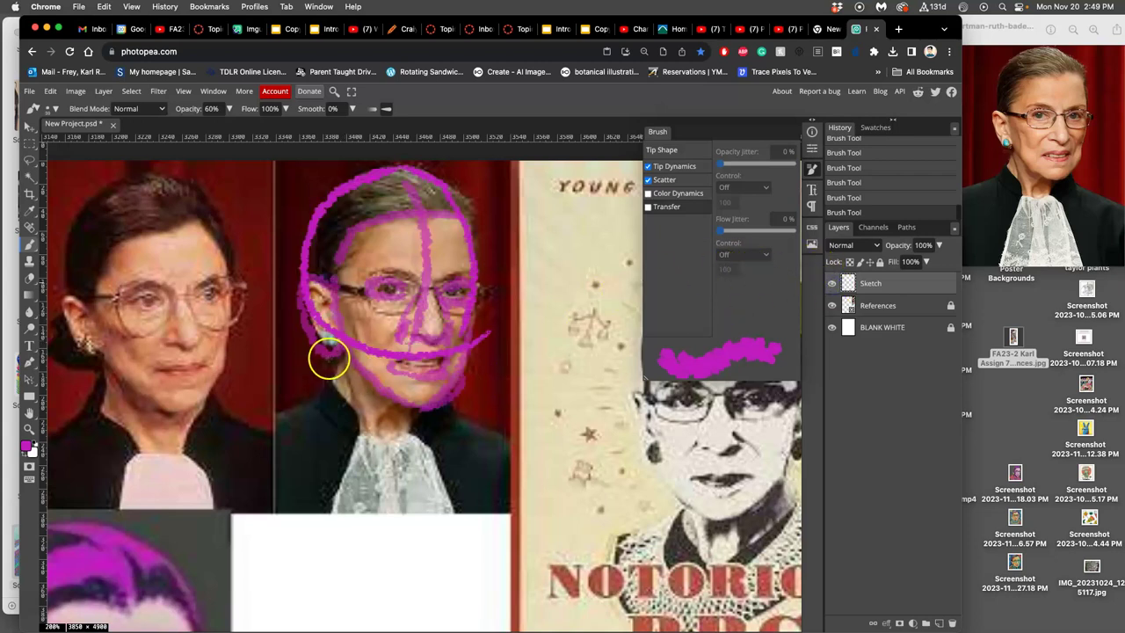
key(super+comma)
key(super+comma)
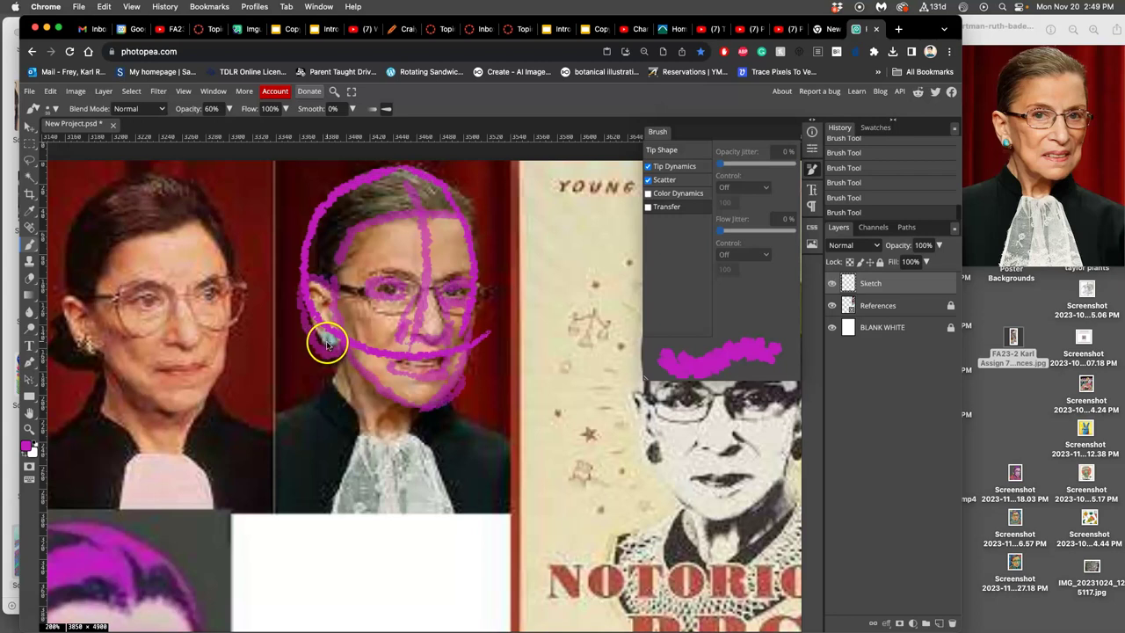
key(super+z)
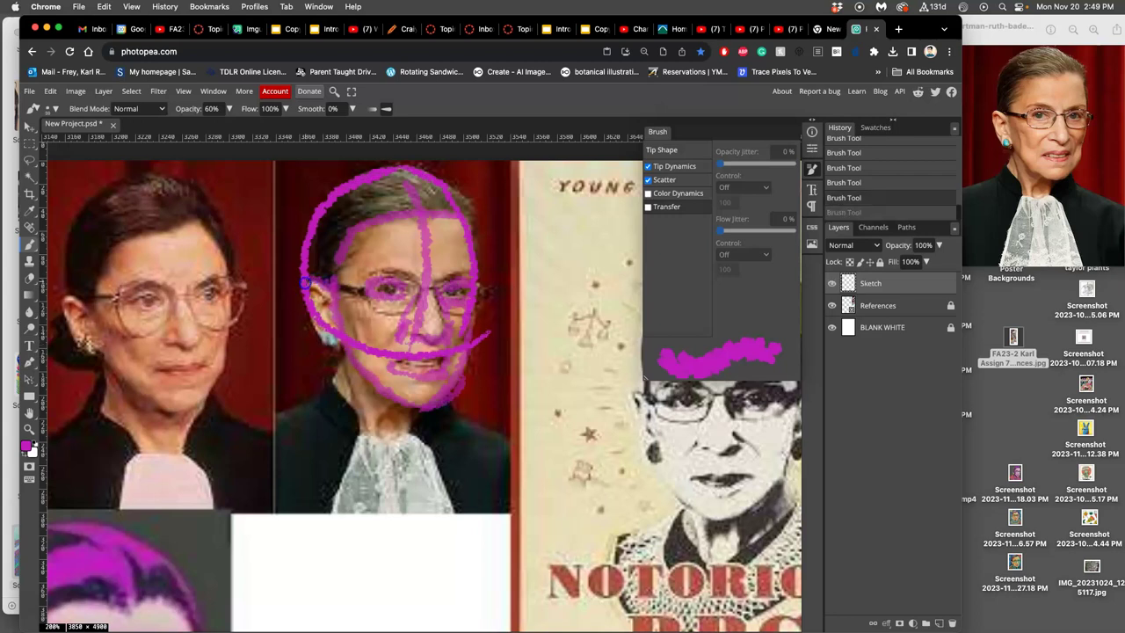
drag(332, 345, 341, 341)
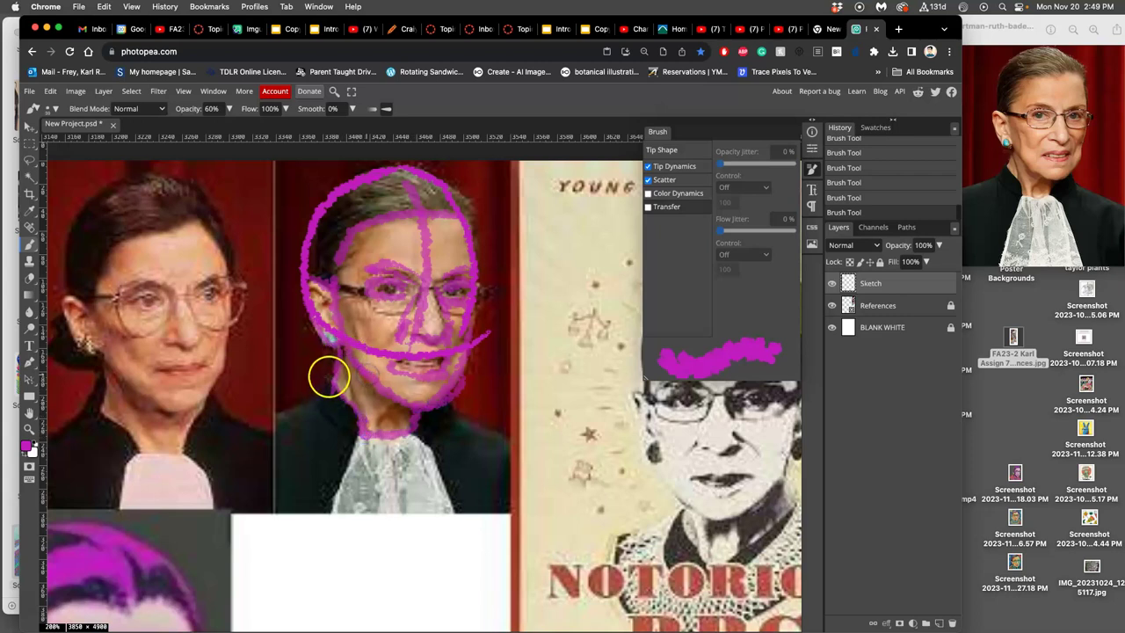
click(334, 364)
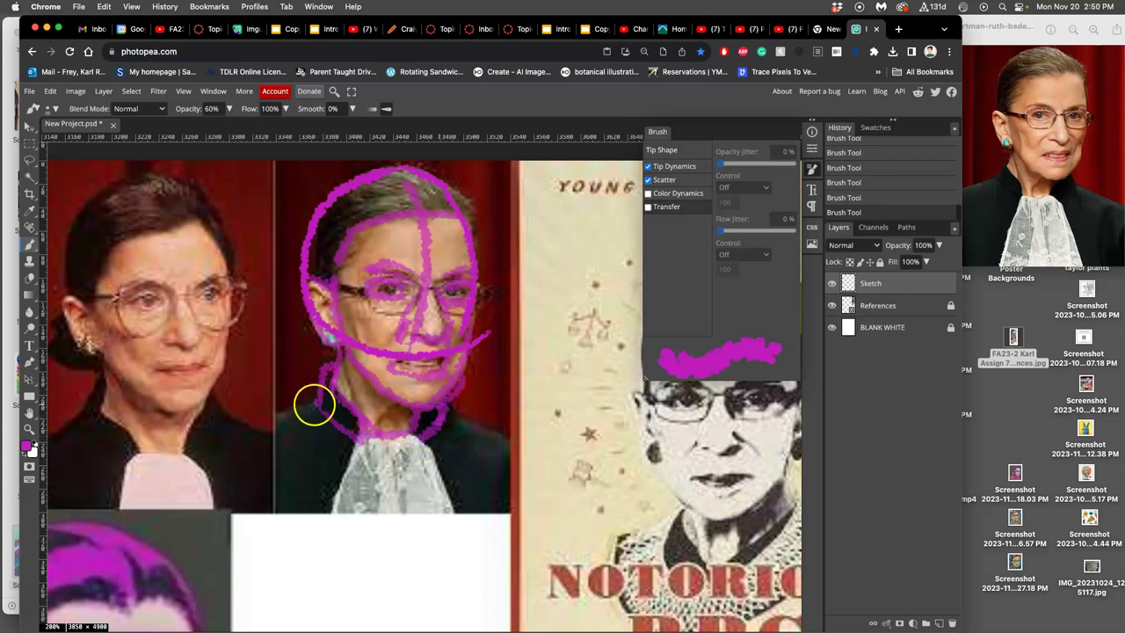
Sketch the neck, lace collar and right shoulder lines, then hide the References layer
mouse_move(275, 468)
mouse_down()
mouse_move(276, 510)
mouse_move(317, 503)
mouse_move(383, 437)
mouse_up()
drag(340, 509, 462, 467)
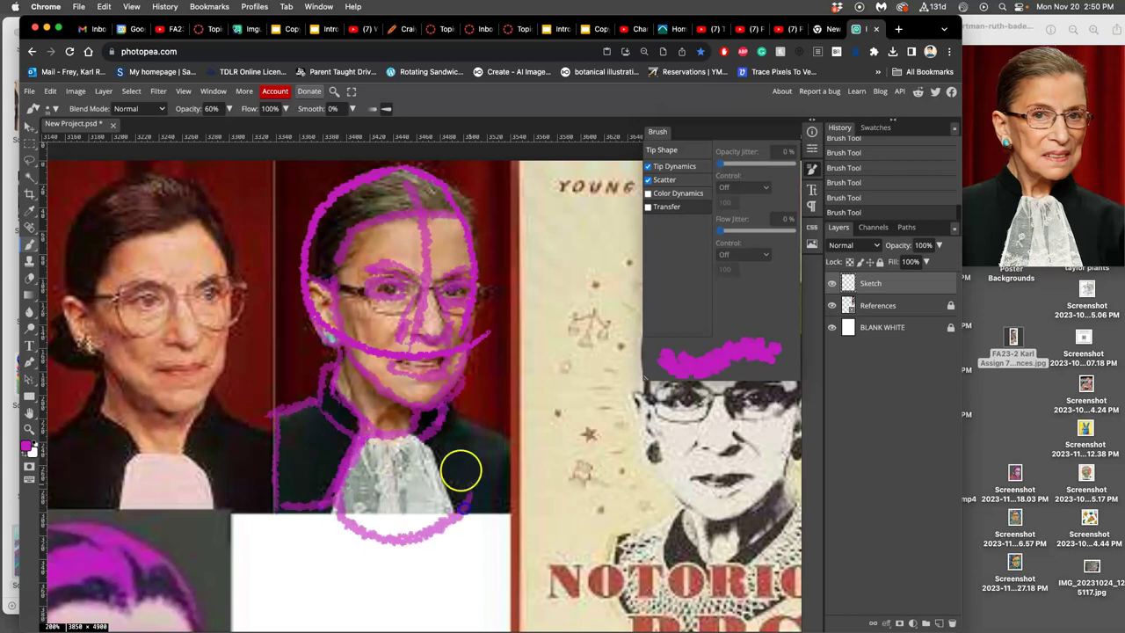
drag(439, 411, 457, 517)
drag(450, 403, 524, 444)
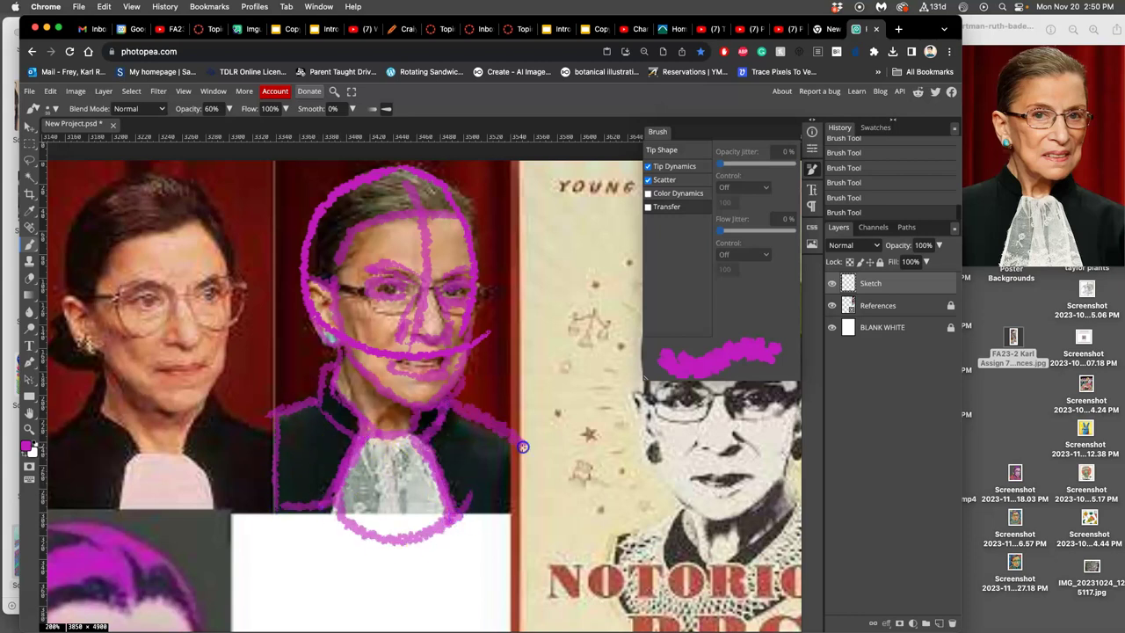
click(832, 305)
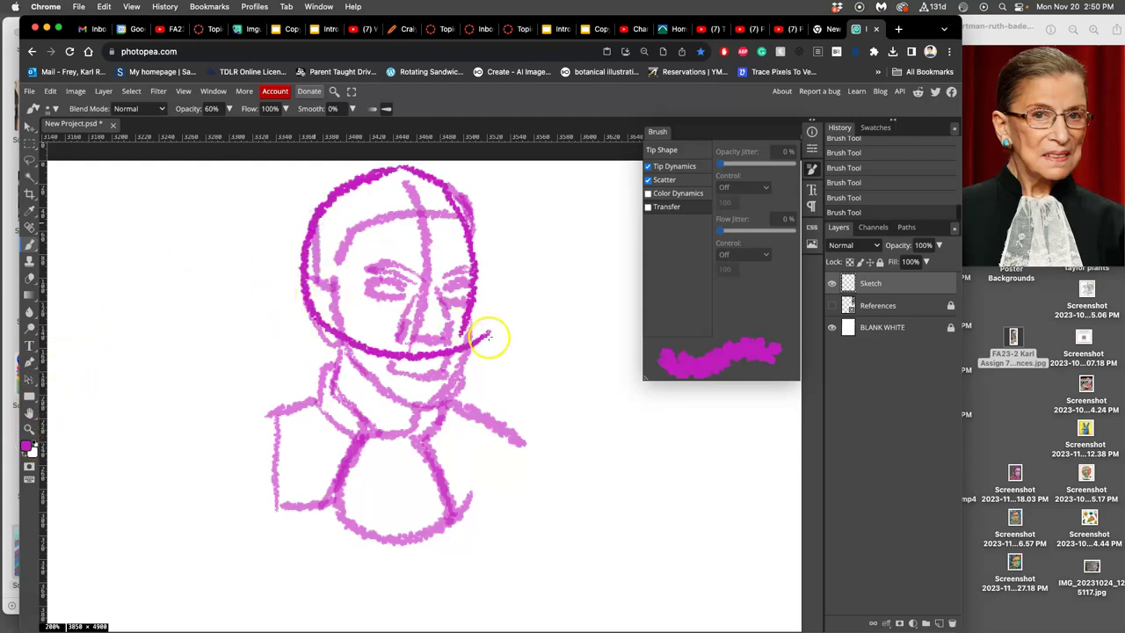
click(831, 305)
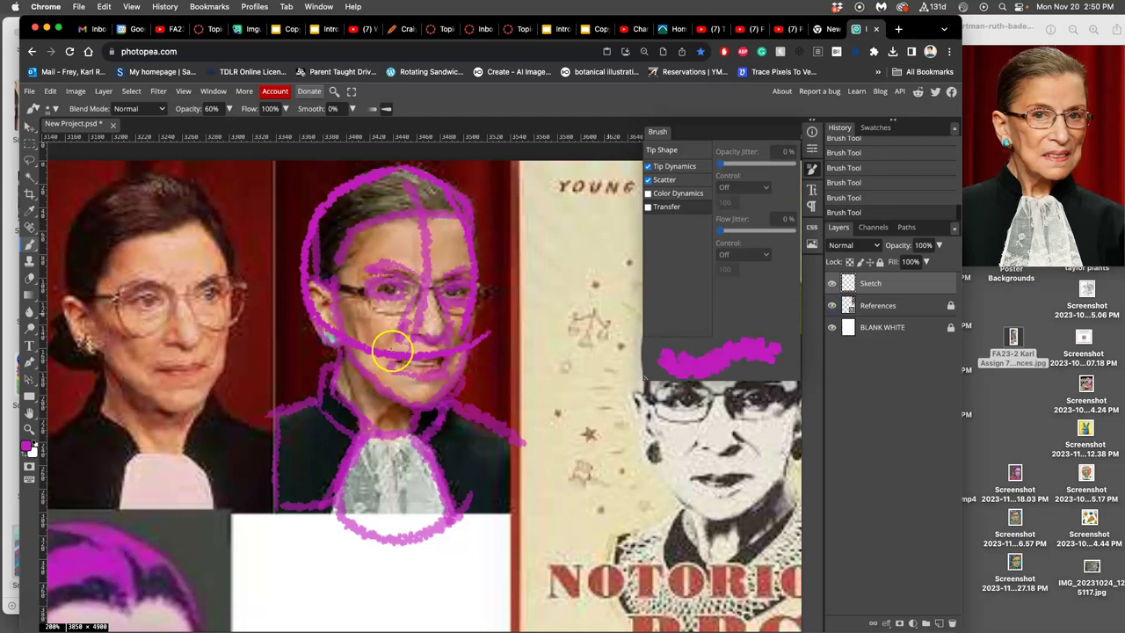
click(832, 305)
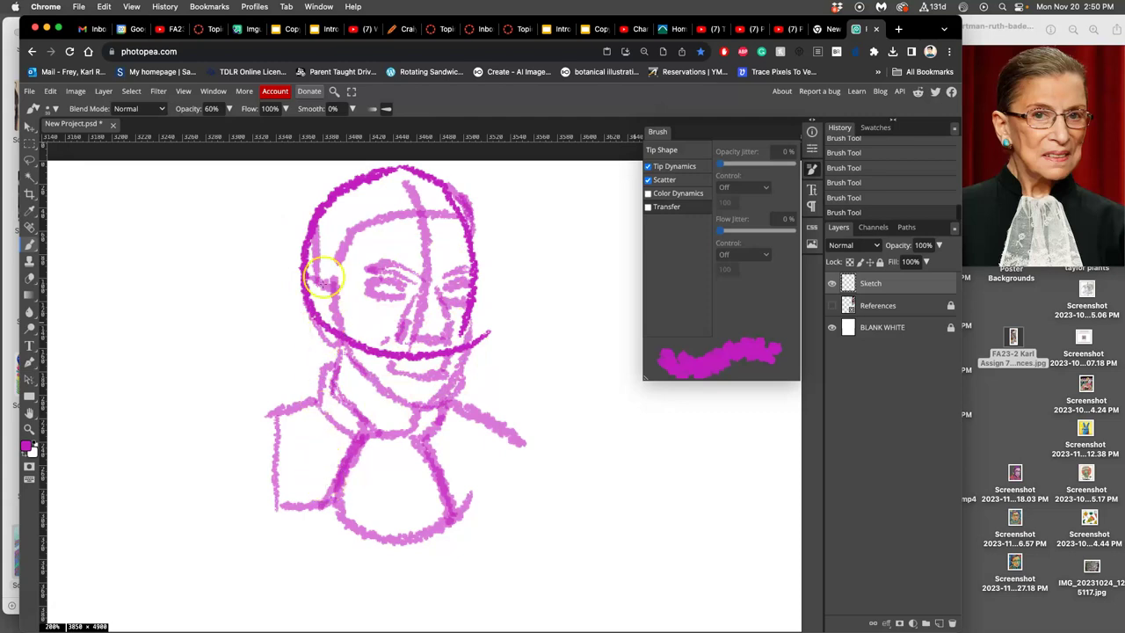
Show the References layer again, select the Sketch layer with the Move tool, and close the Brush panel
scroll(495, 297, down, 5)
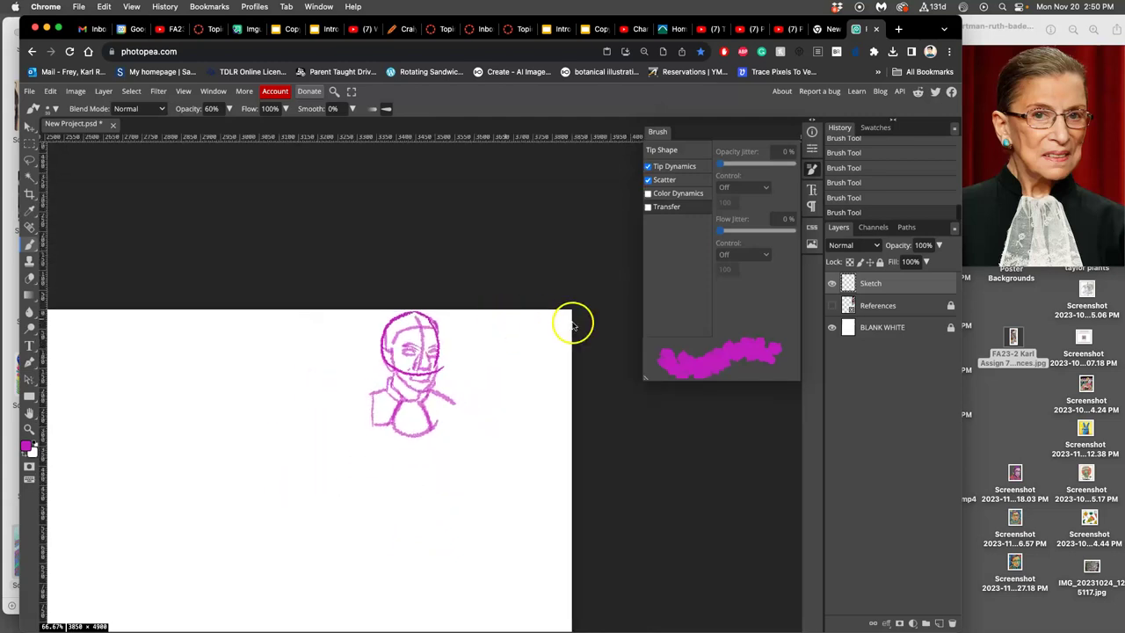
click(832, 306)
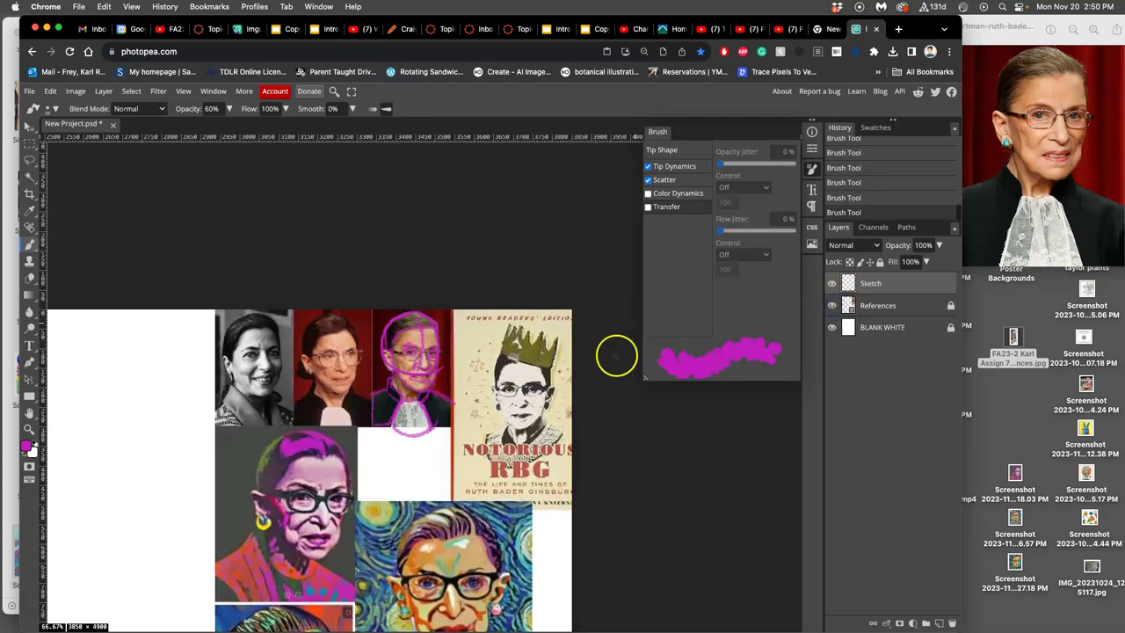
scroll(571, 360, down, 2)
scroll(490, 347, down, 3)
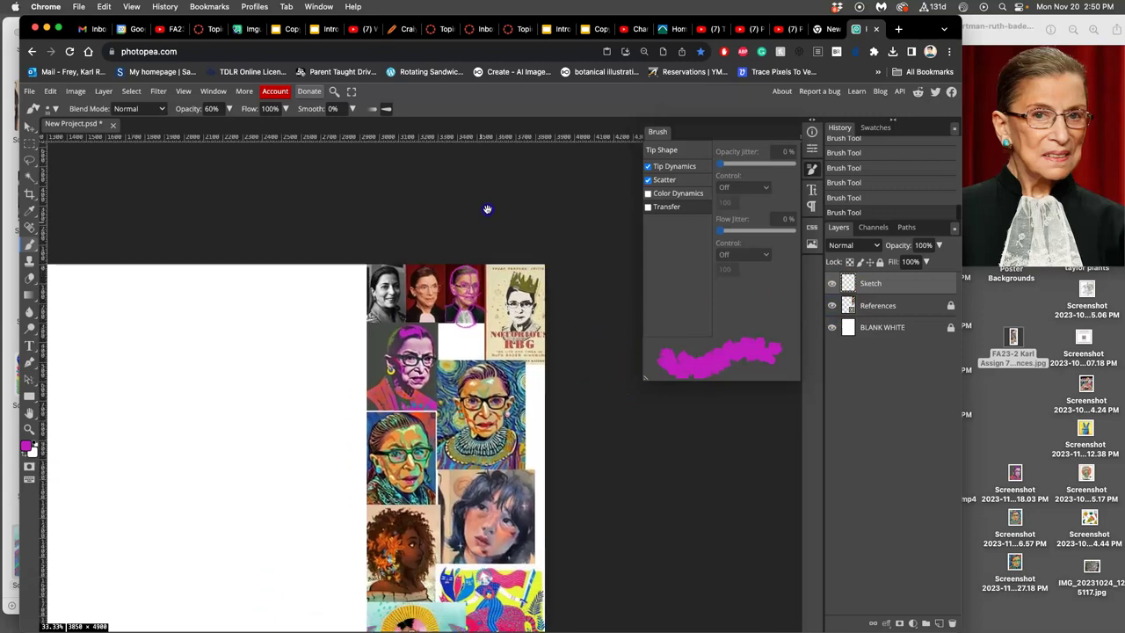
click(28, 126)
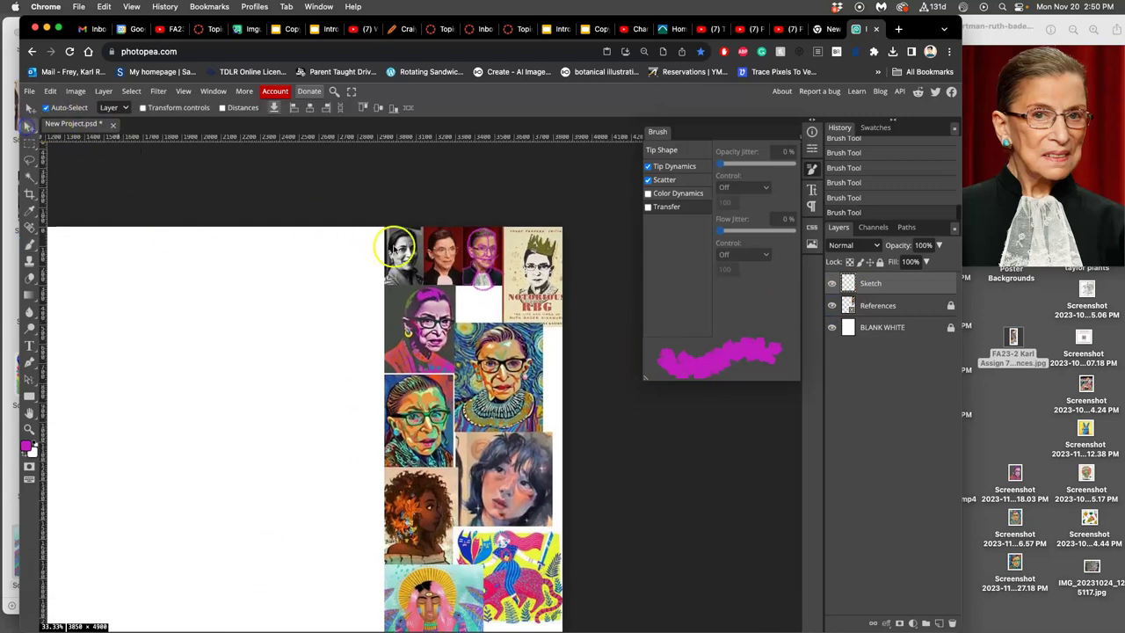
click(378, 192)
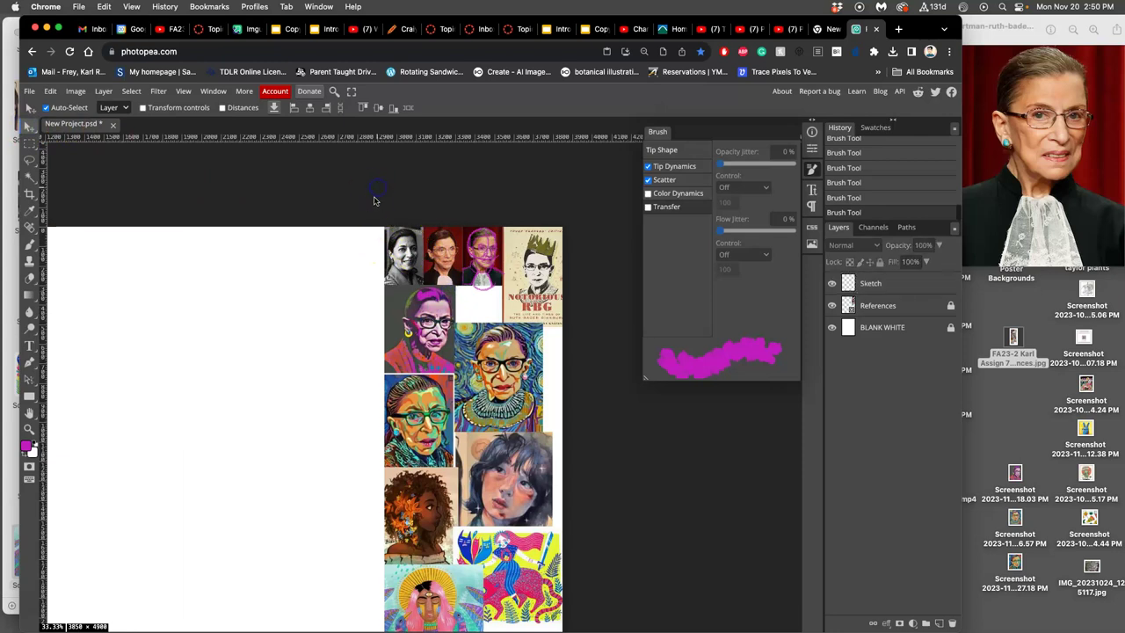
click(894, 285)
click(814, 165)
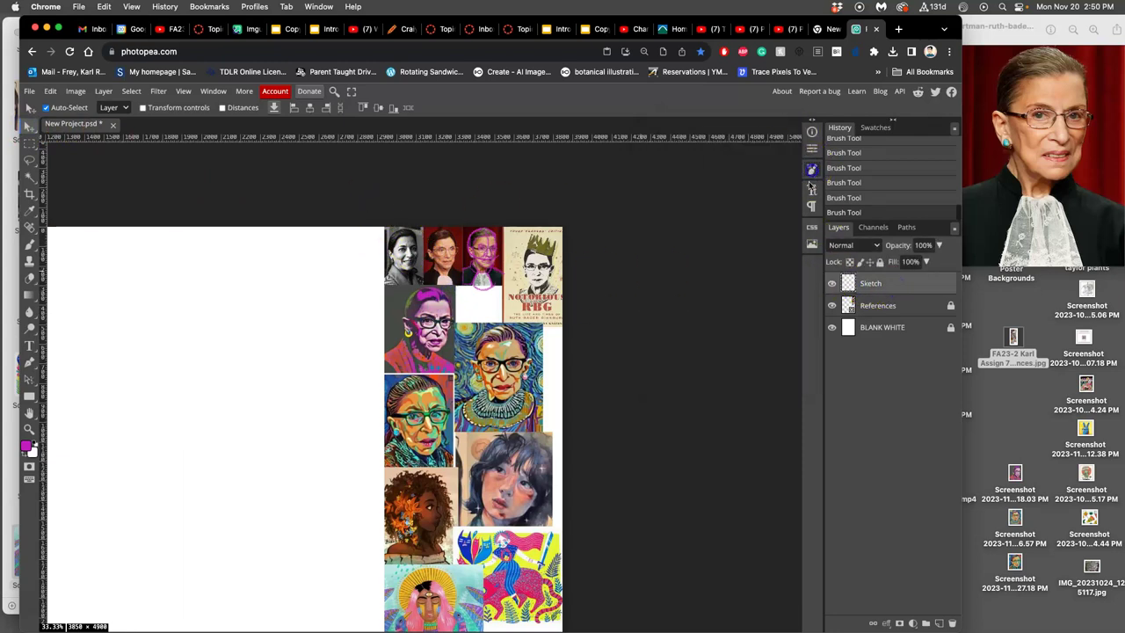
Drag the magenta sketch off the reference photos into the blank lower-left of the page
mouse_move(512, 270)
mouse_down()
mouse_move(497, 264)
mouse_move(251, 415)
mouse_move(199, 467)
mouse_up()
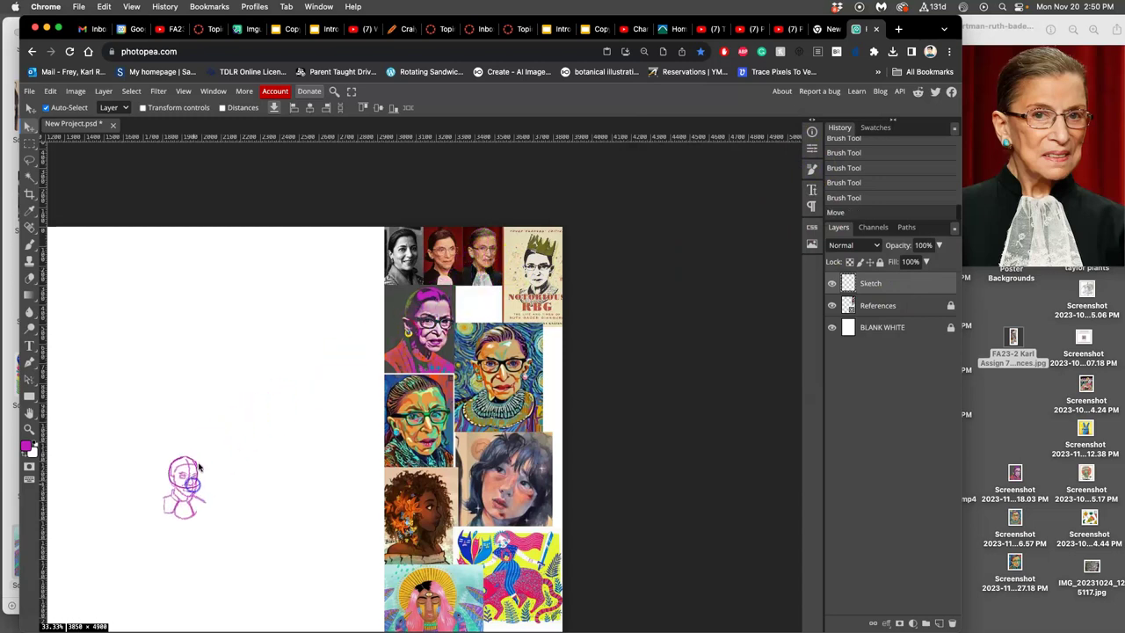
key(super+minus)
key(super+minus)
mouse_move(349, 427)
mouse_down()
mouse_move(369, 377)
mouse_move(470, 246)
mouse_move(395, 333)
mouse_up()
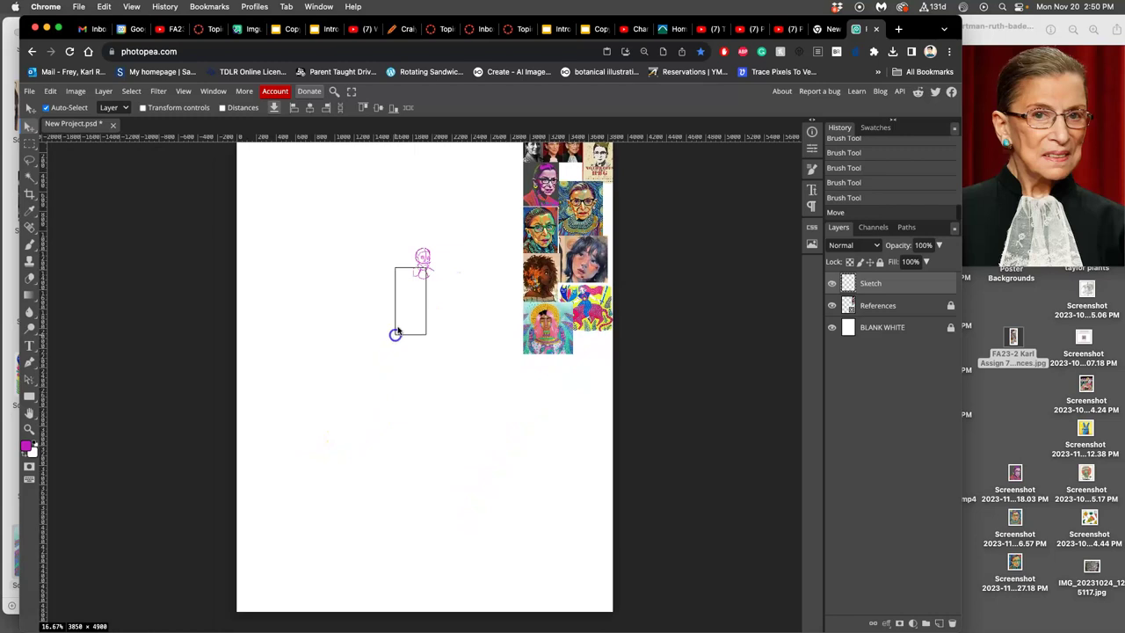
click(427, 261)
drag(427, 260, 332, 437)
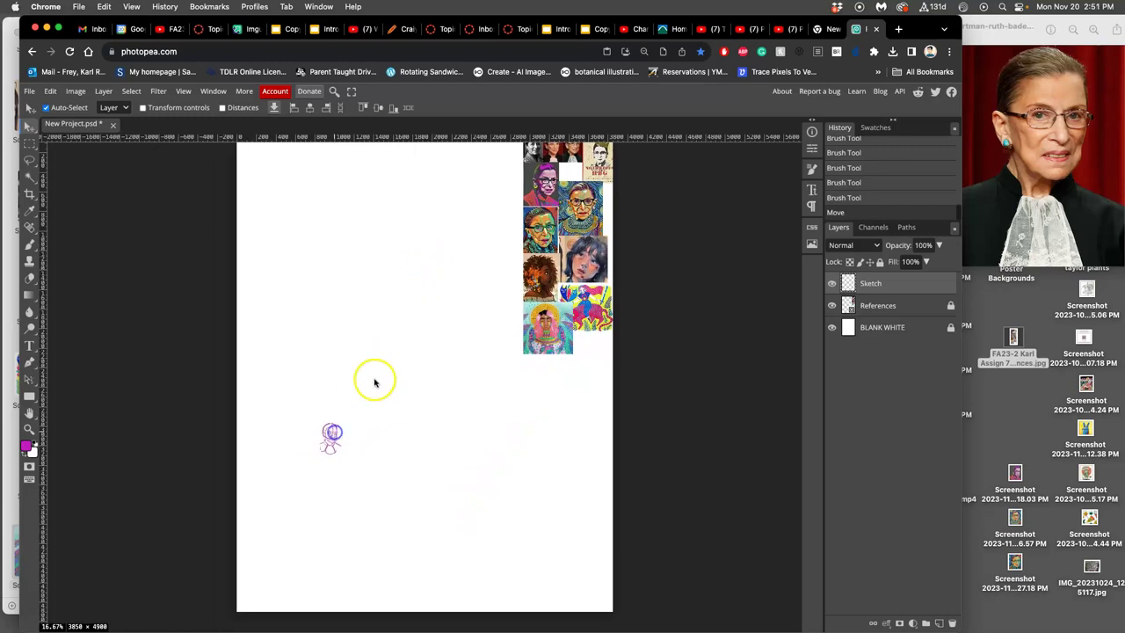
Free-transform the Sketch layer, scaling it up about 1300% and positioning it beside the reference strip
key(super+t)
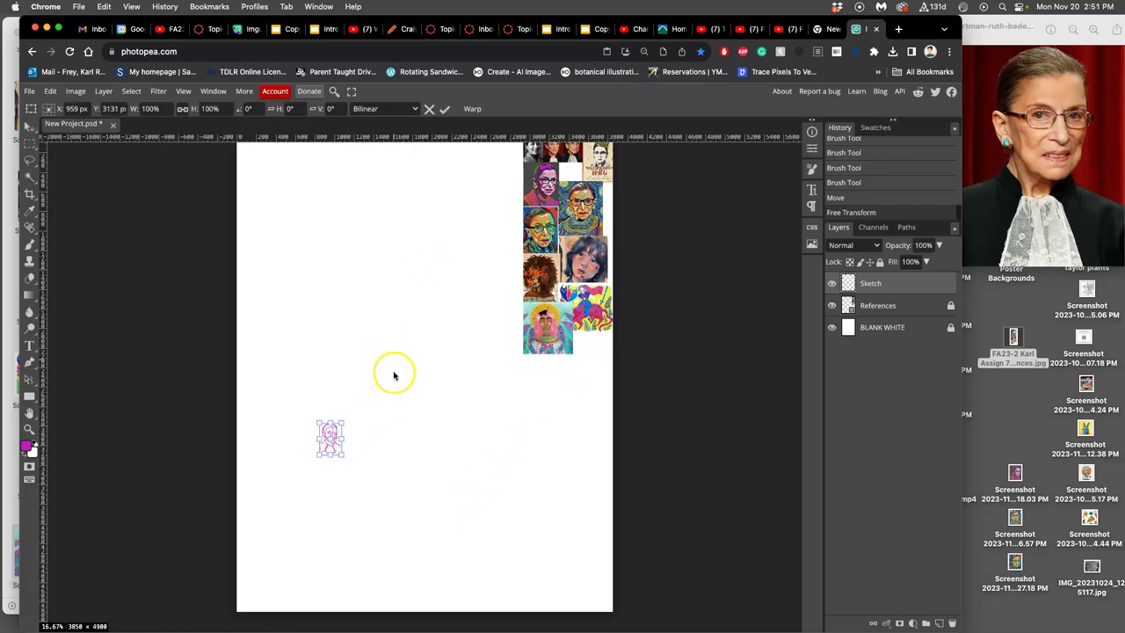
mouse_move(341, 423)
mouse_down()
mouse_move(494, 252)
mouse_move(615, 154)
mouse_up()
drag(460, 289, 403, 351)
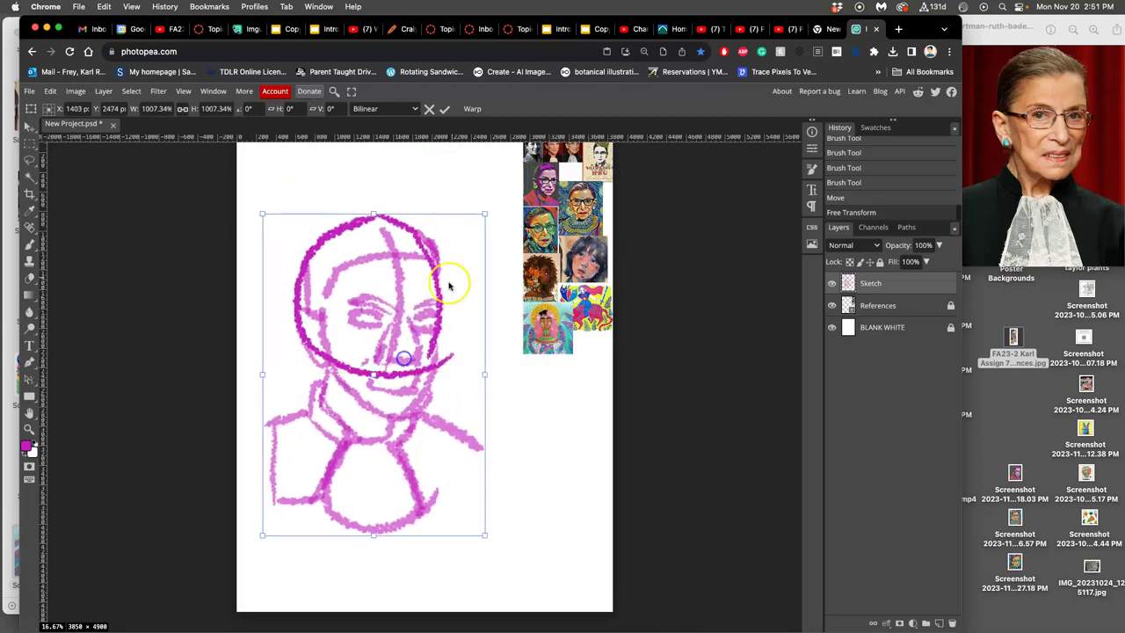
mouse_move(485, 211)
mouse_down()
mouse_move(538, 171)
mouse_move(538, 142)
mouse_up()
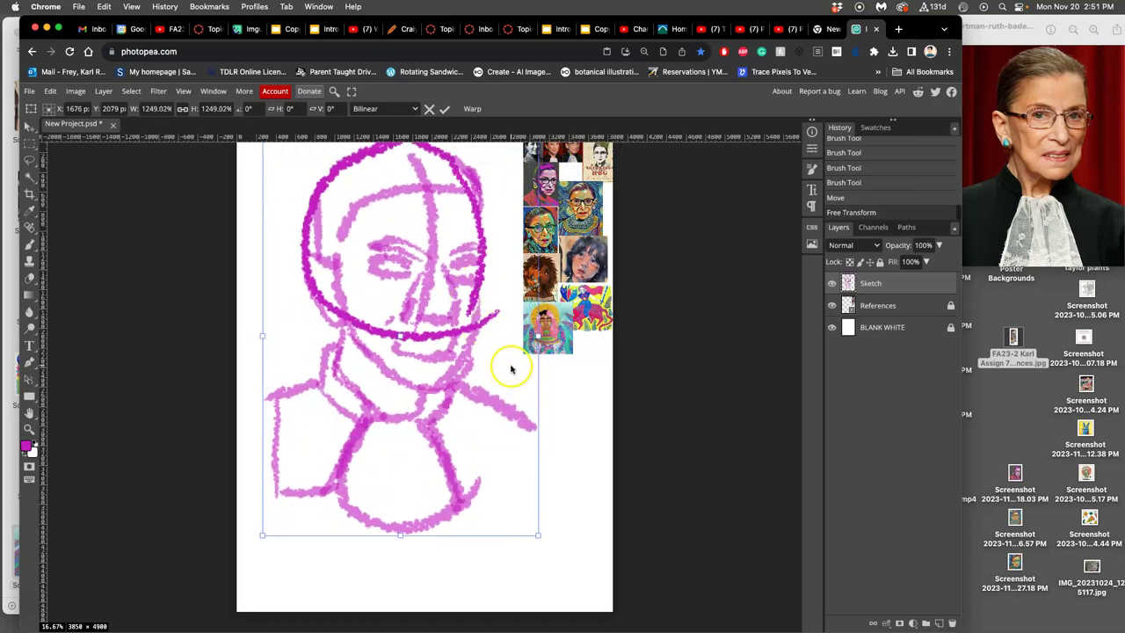
drag(469, 408, 478, 423)
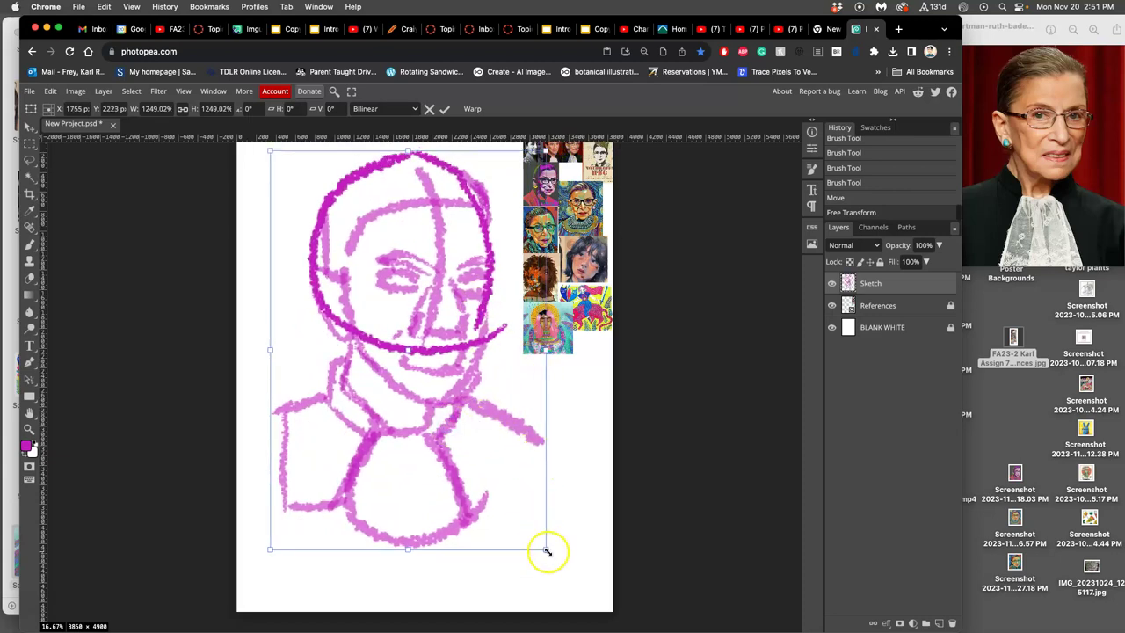
drag(547, 551, 556, 564)
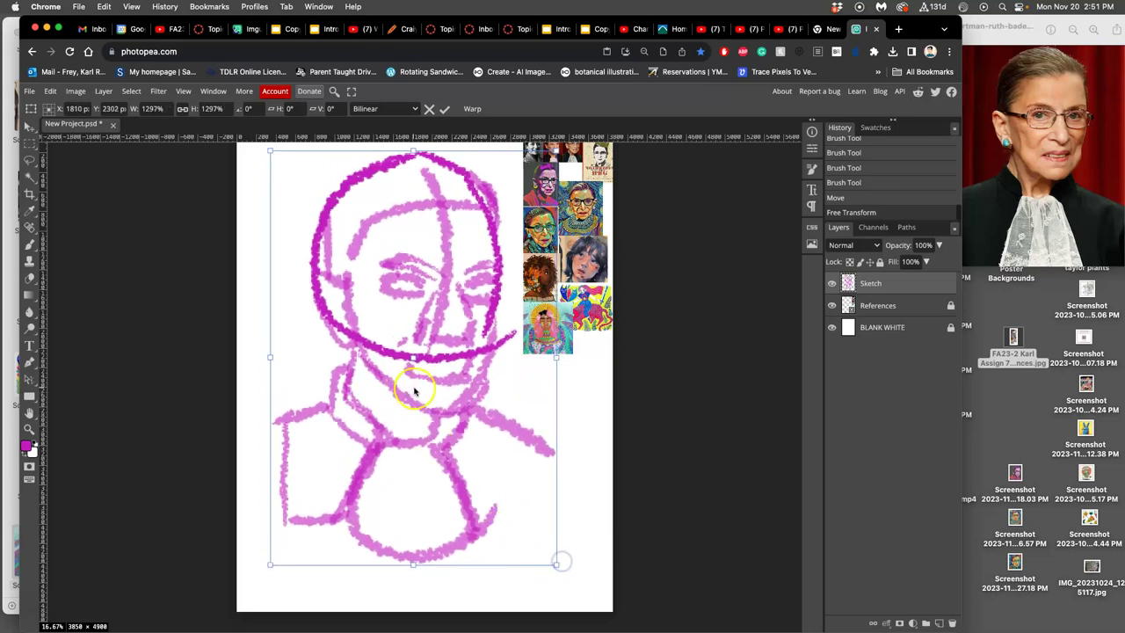
drag(408, 400, 396, 403)
drag(544, 153, 553, 141)
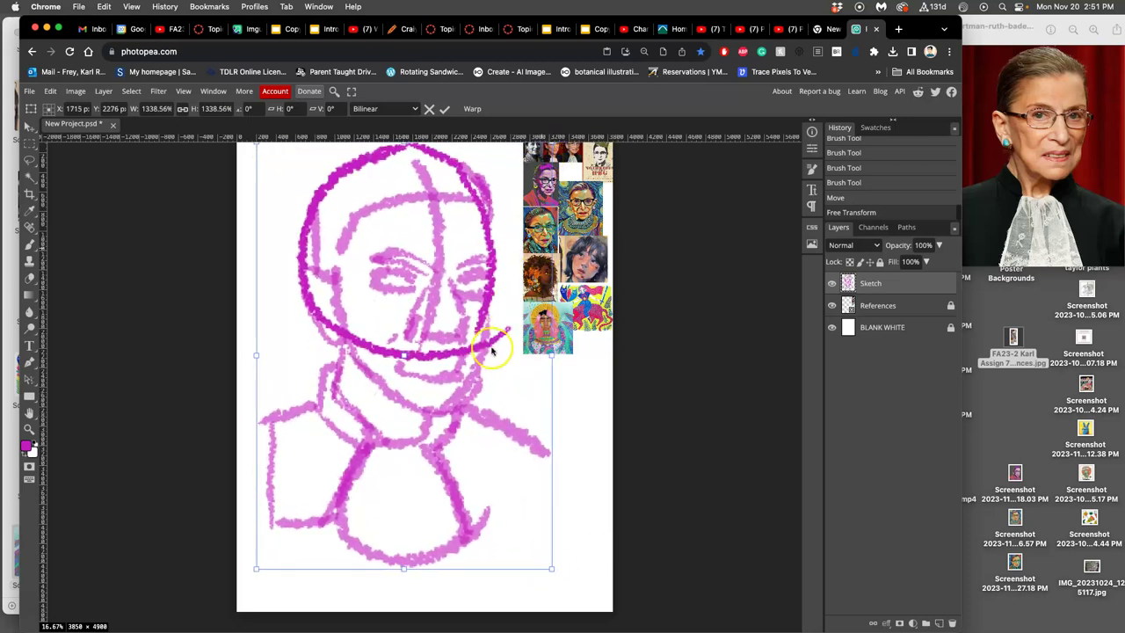
key(Return)
Zoom out to see the whole page and nudge the sketch slightly down
key(super+minus)
key(super+minus)
key(super+minus)
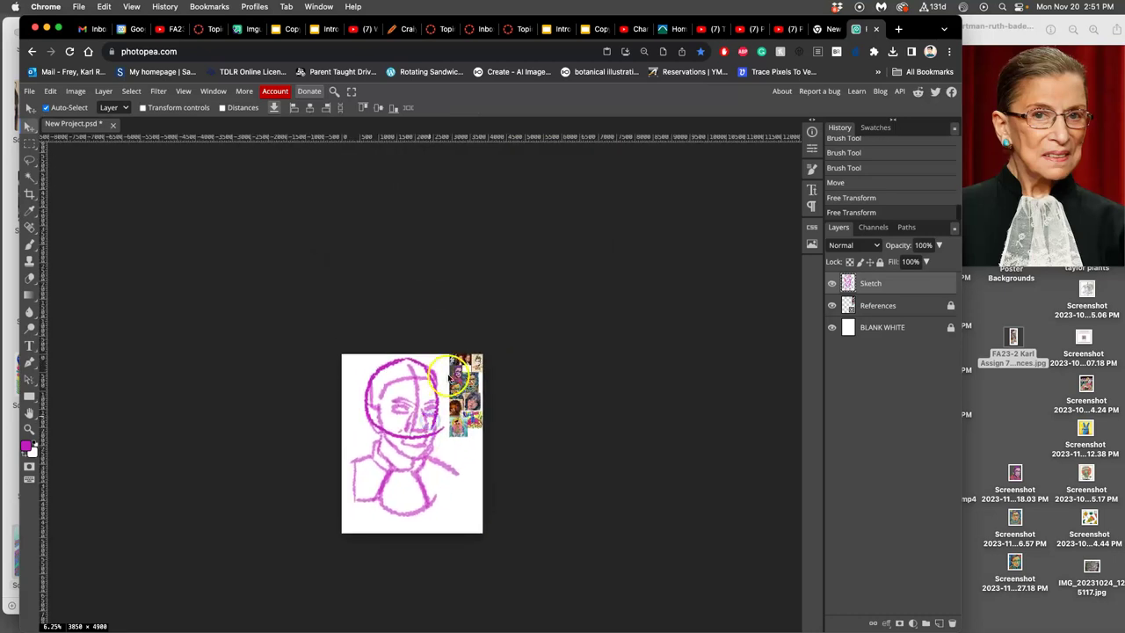
scroll(447, 370, up, 5)
scroll(448, 374, up, 2)
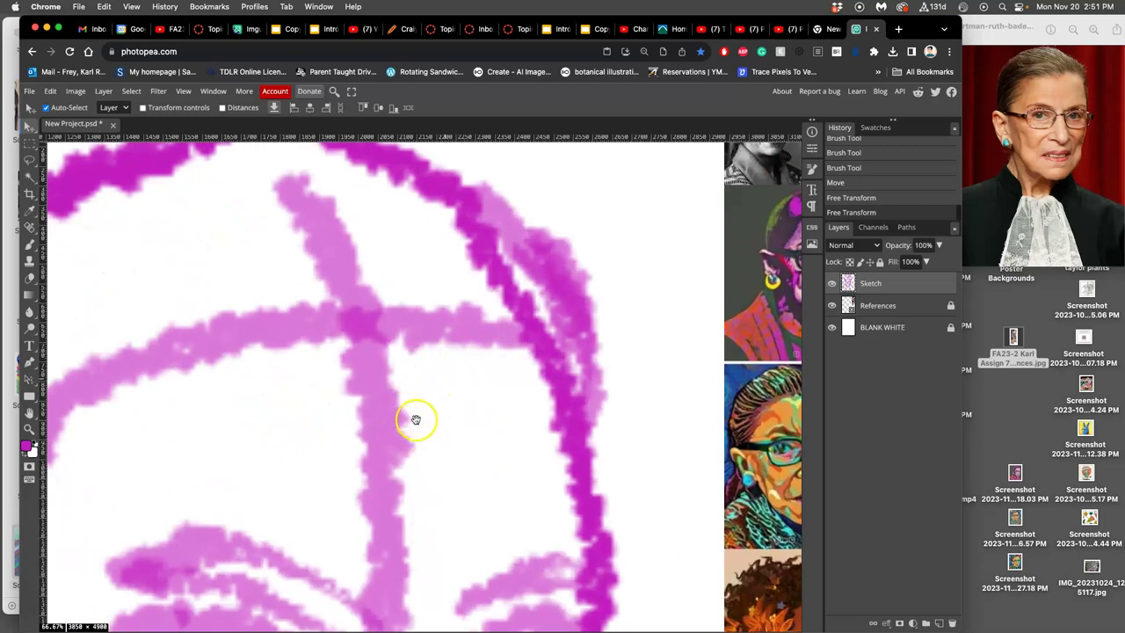
scroll(414, 416, up, 3)
scroll(450, 334, down, 5)
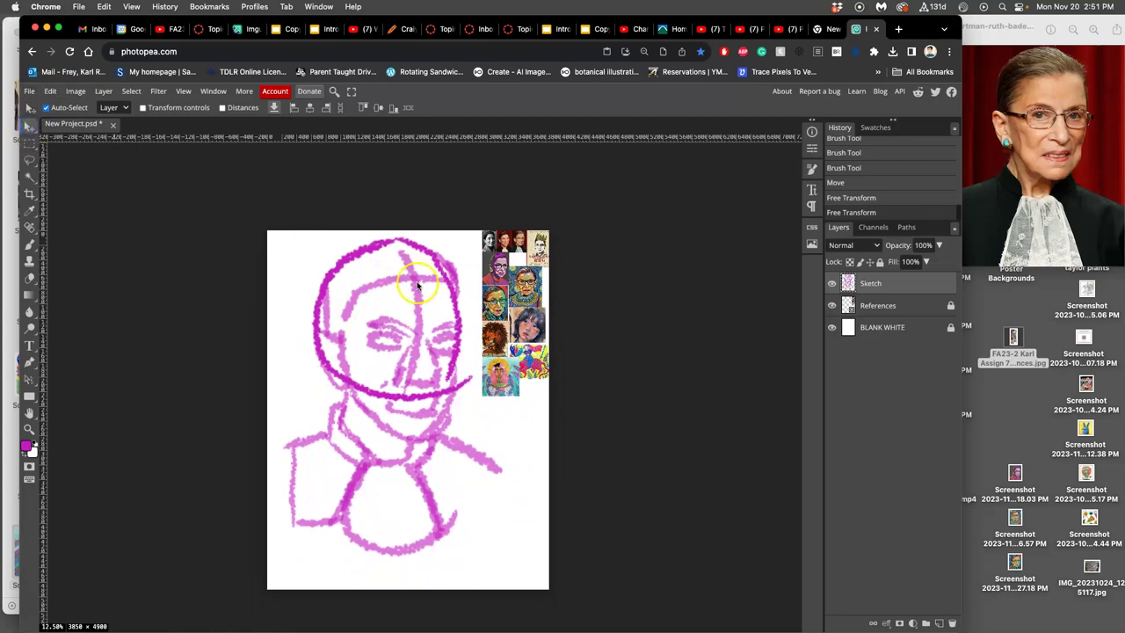
drag(420, 285, 421, 302)
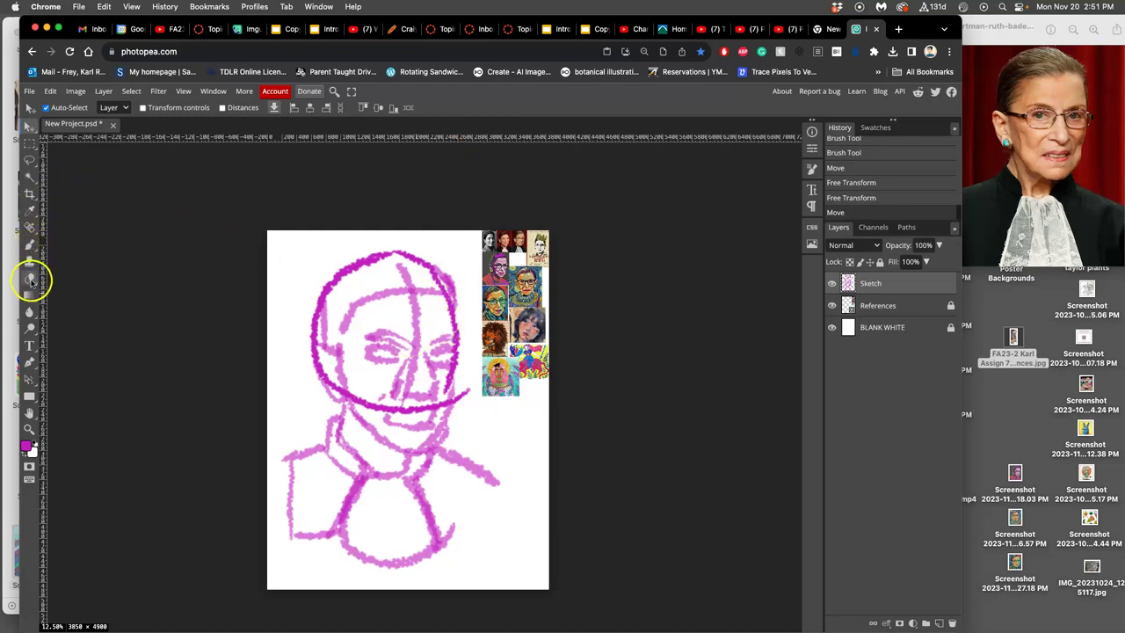
With the Eraser, trim the thick lower-face curve, part of the upper-left head outline, and chin and neck strokes
click(30, 278)
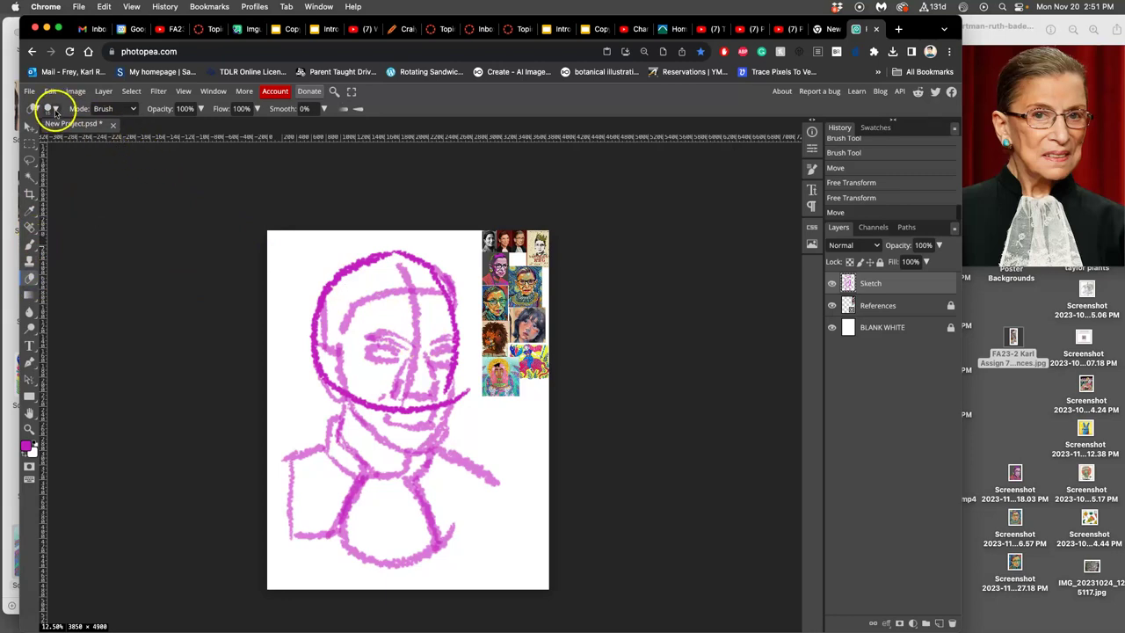
click(55, 109)
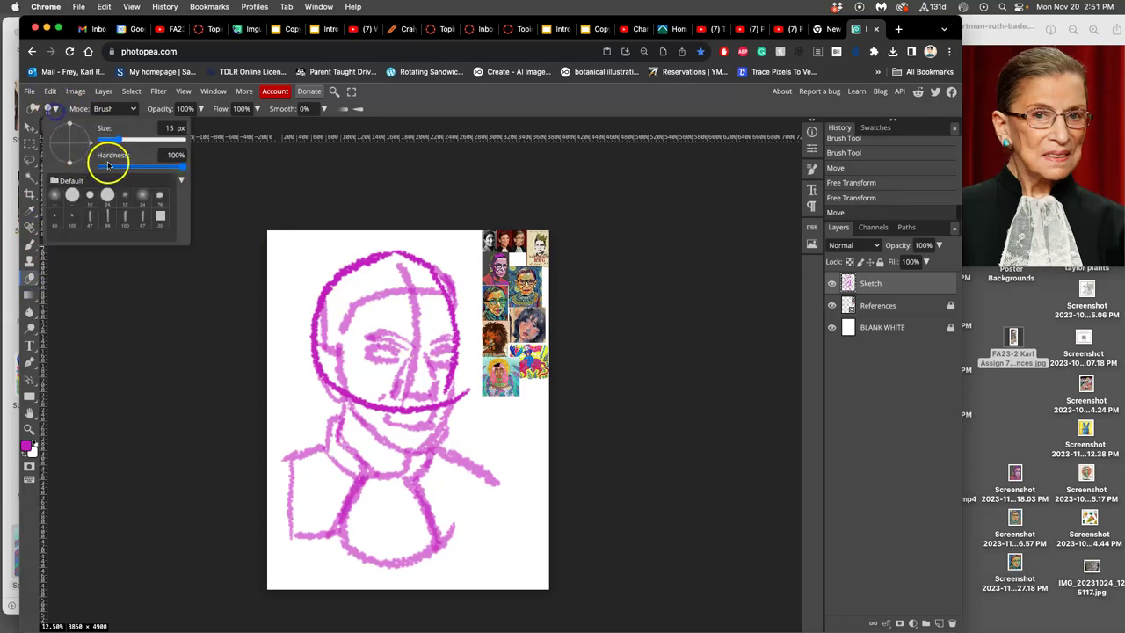
click(466, 384)
drag(461, 396, 458, 384)
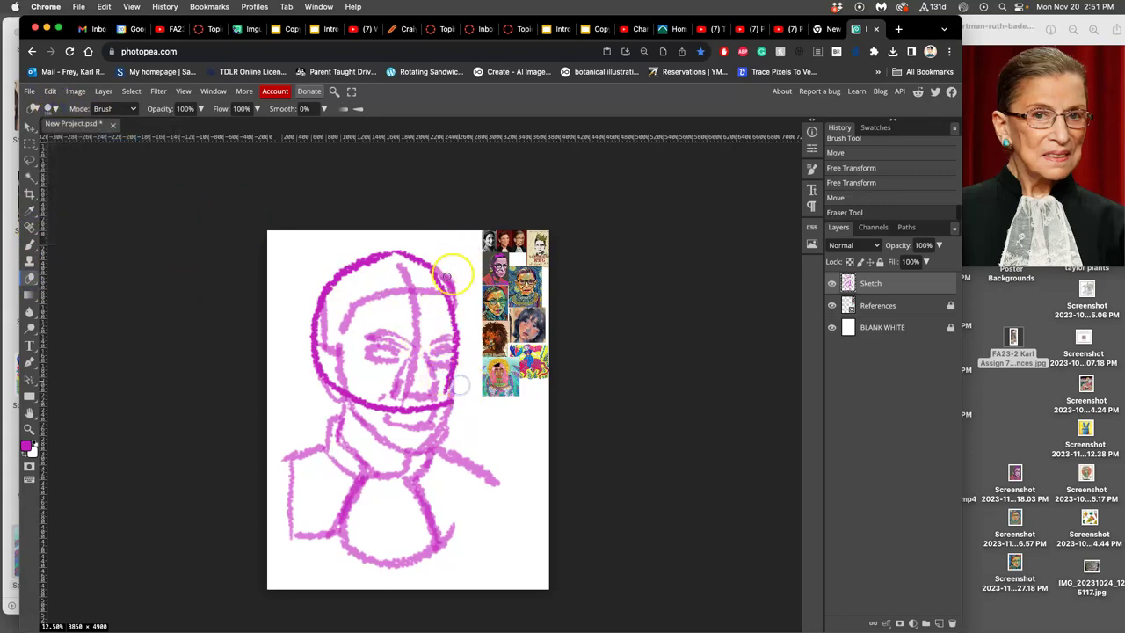
click(334, 306)
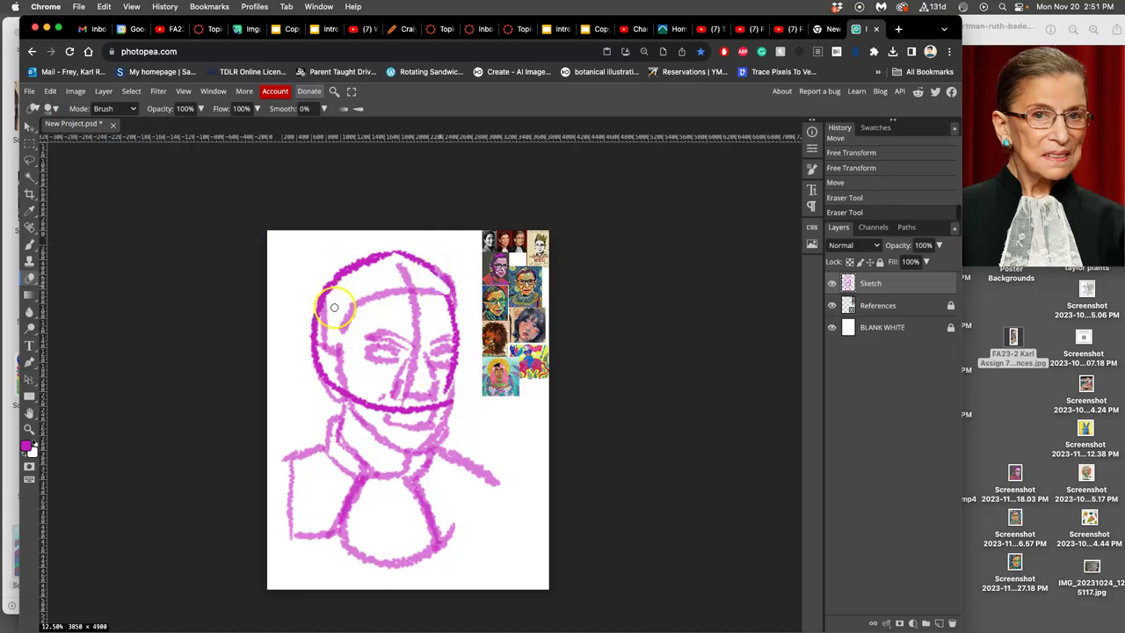
drag(329, 315, 314, 307)
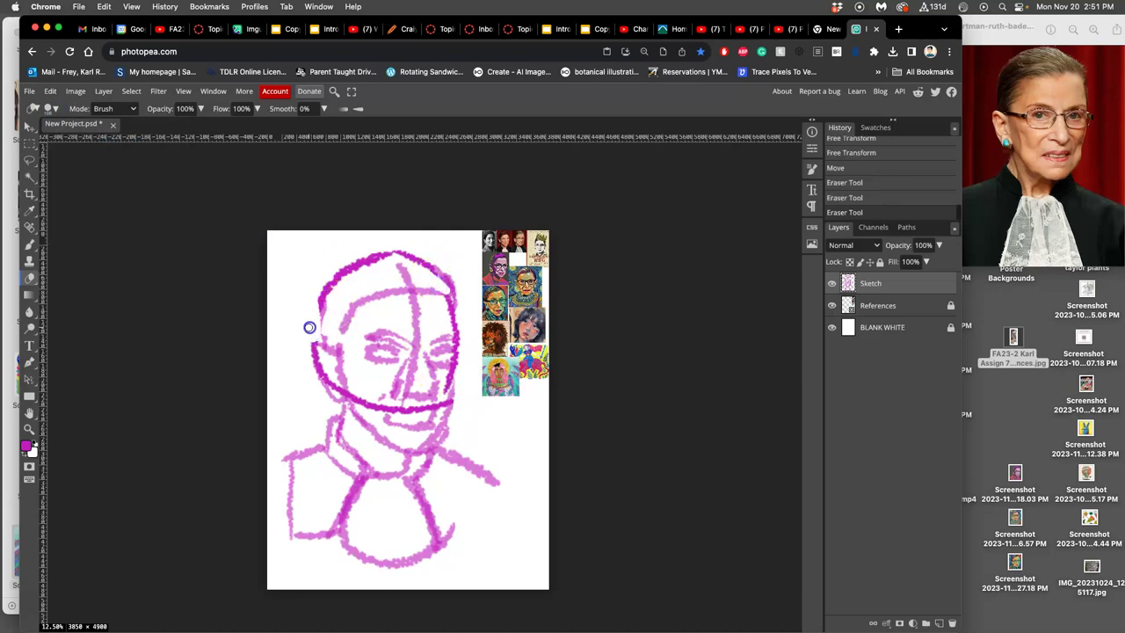
click(309, 327)
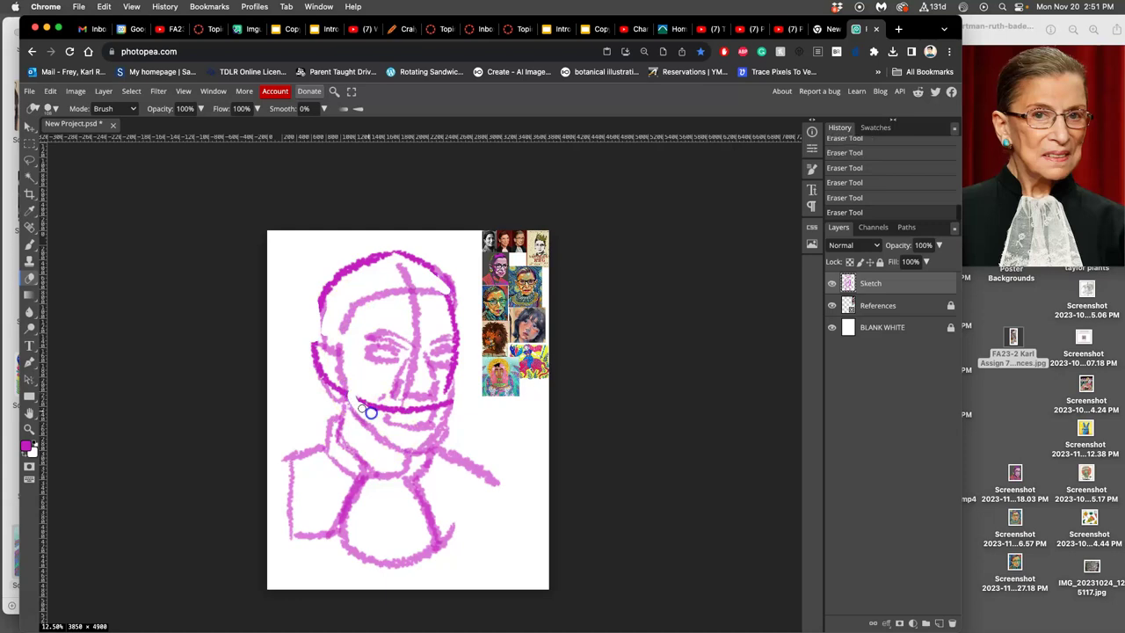
mouse_move(440, 410)
mouse_down()
mouse_move(485, 447)
mouse_move(458, 379)
mouse_move(467, 448)
mouse_move(406, 355)
mouse_up()
mouse_move(447, 453)
mouse_down()
mouse_move(467, 447)
mouse_move(452, 440)
mouse_up()
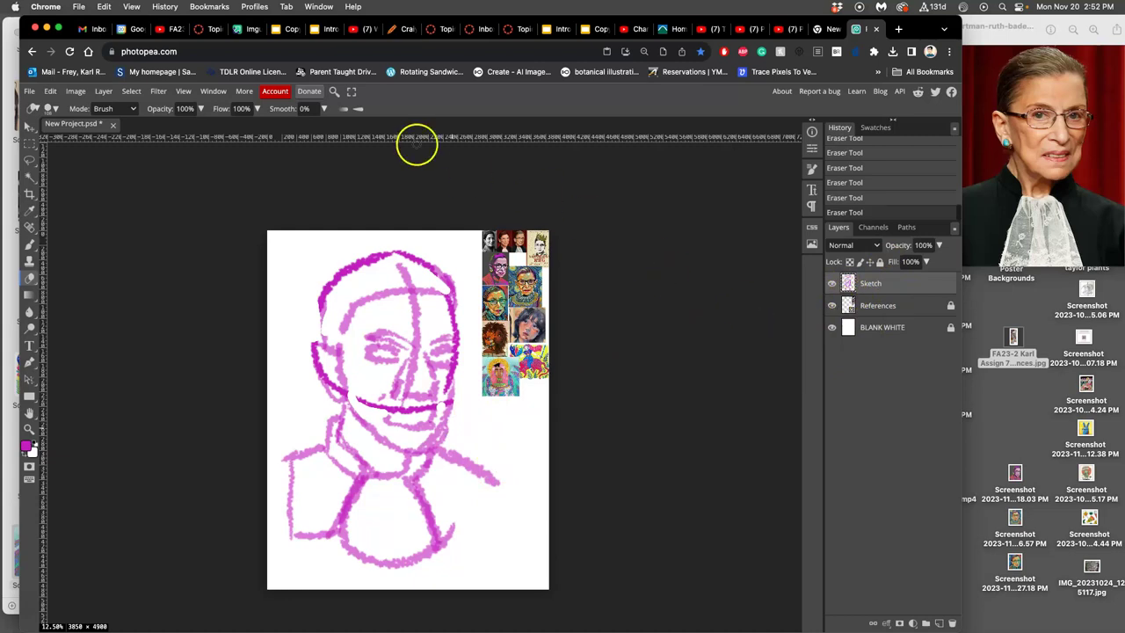
Open slide 2, DIGITAL PAINTING: STEPS, in the Introduction to Digital Painting deck
click(318, 29)
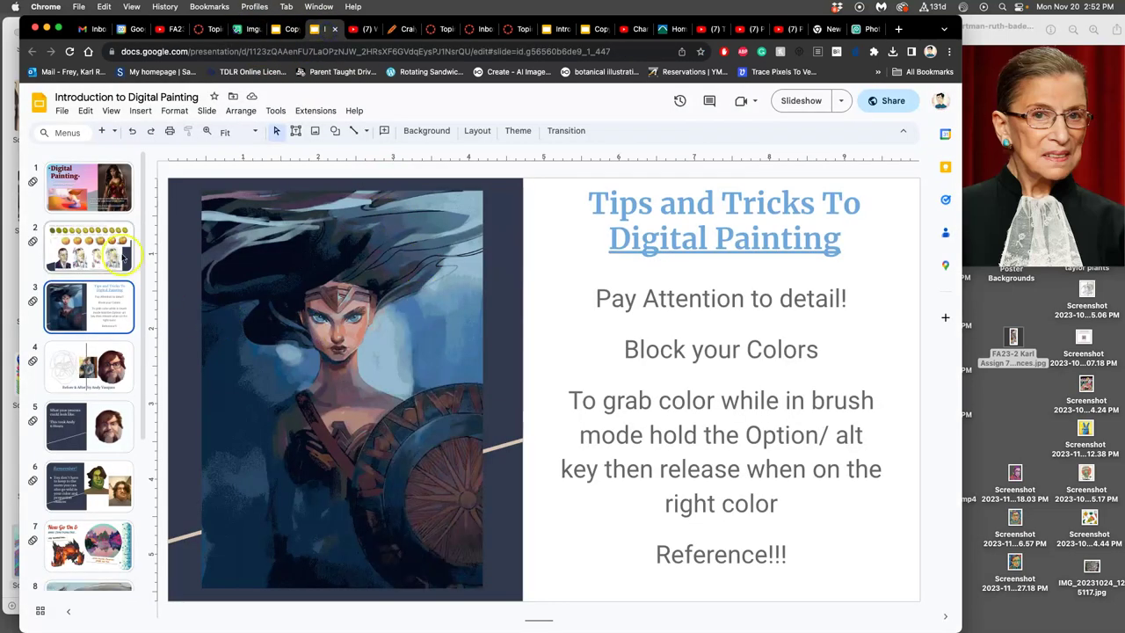
click(121, 256)
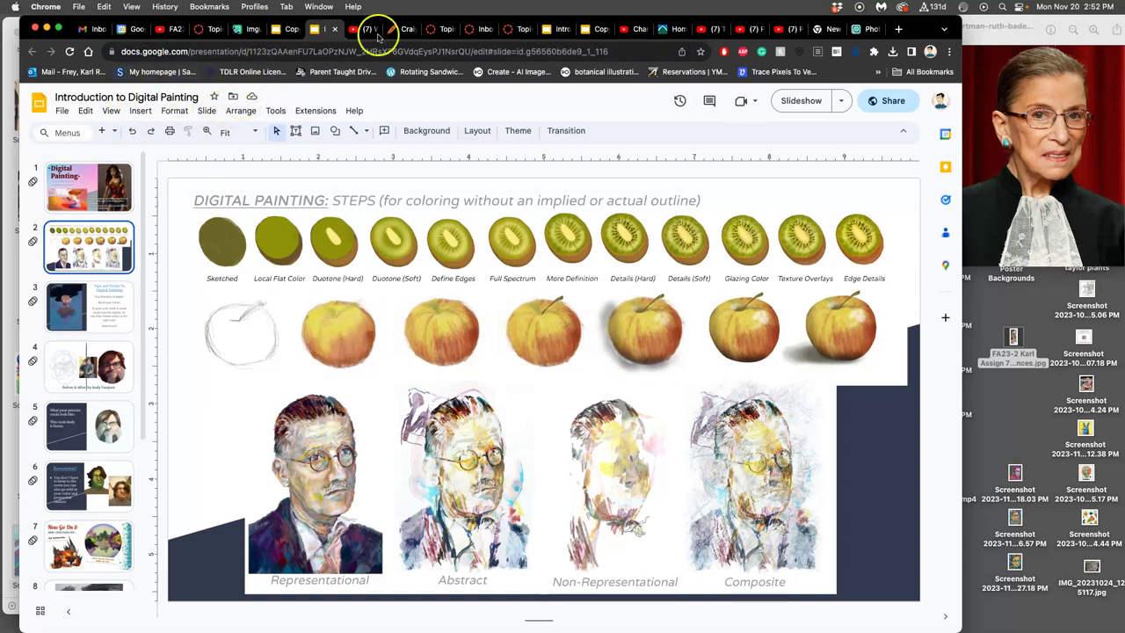
Duplicate the BLANK WHITE layer and fill the copy with Gray
click(870, 29)
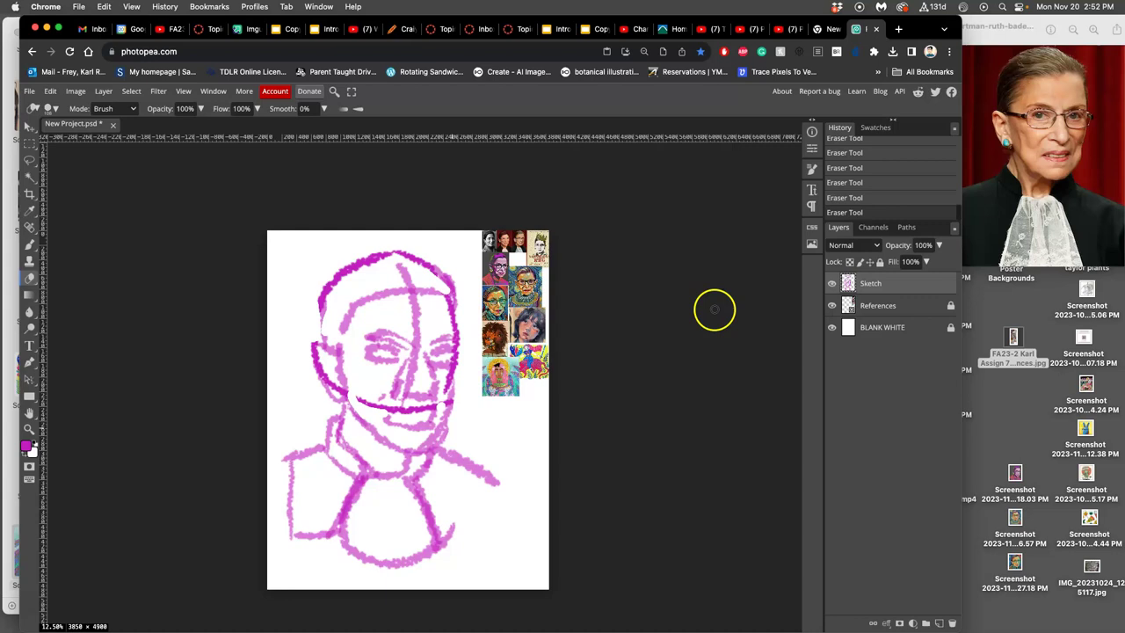
click(888, 327)
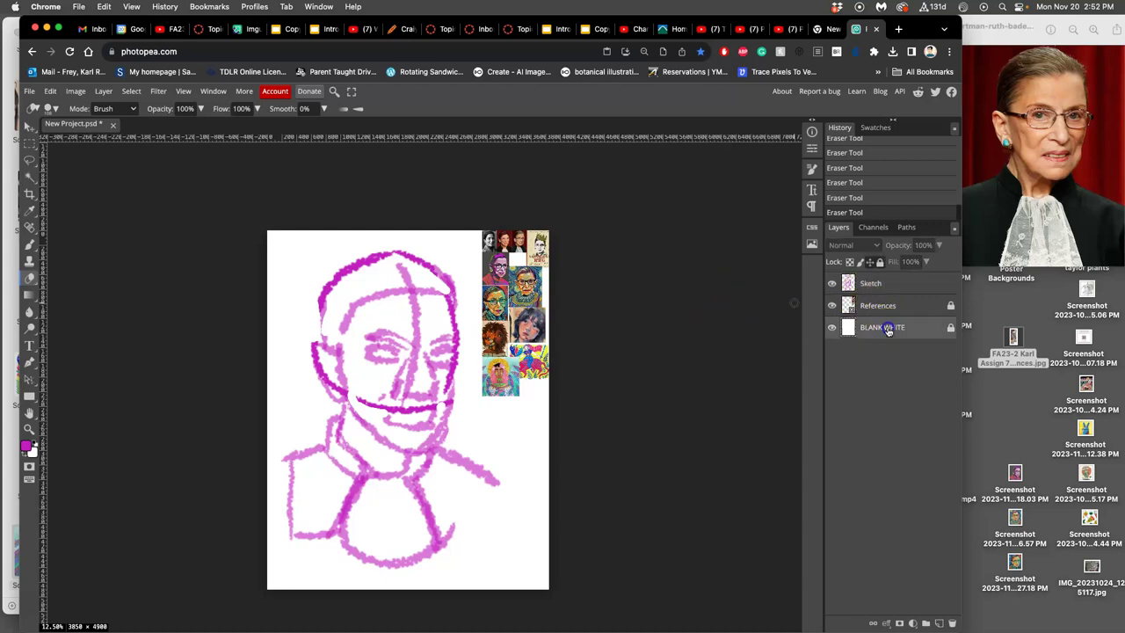
key(super+j)
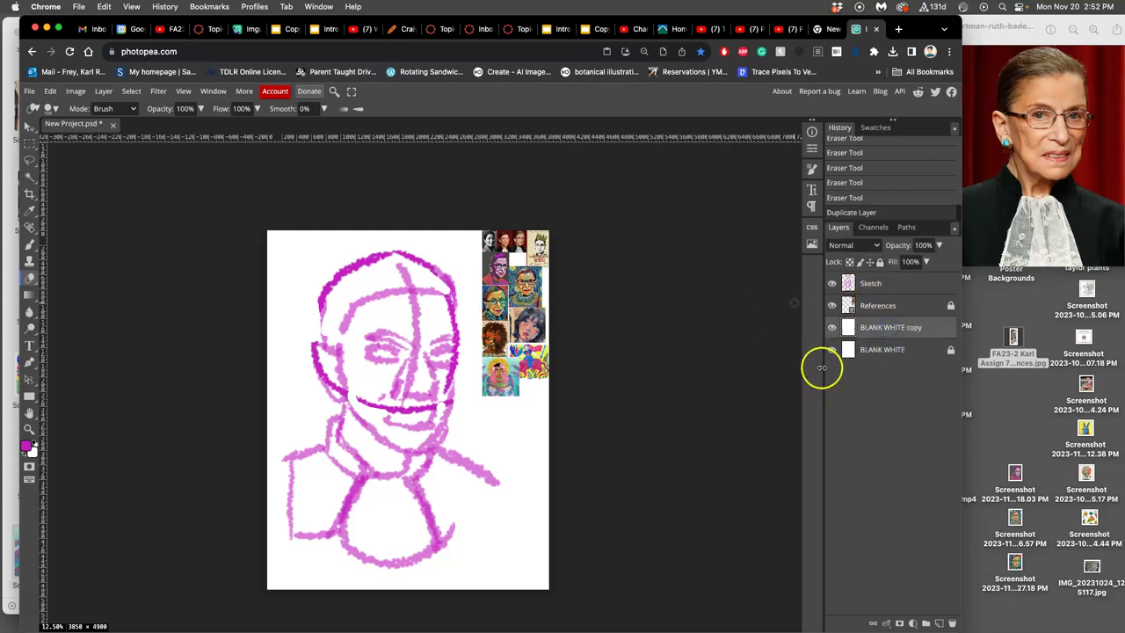
click(50, 91)
click(74, 273)
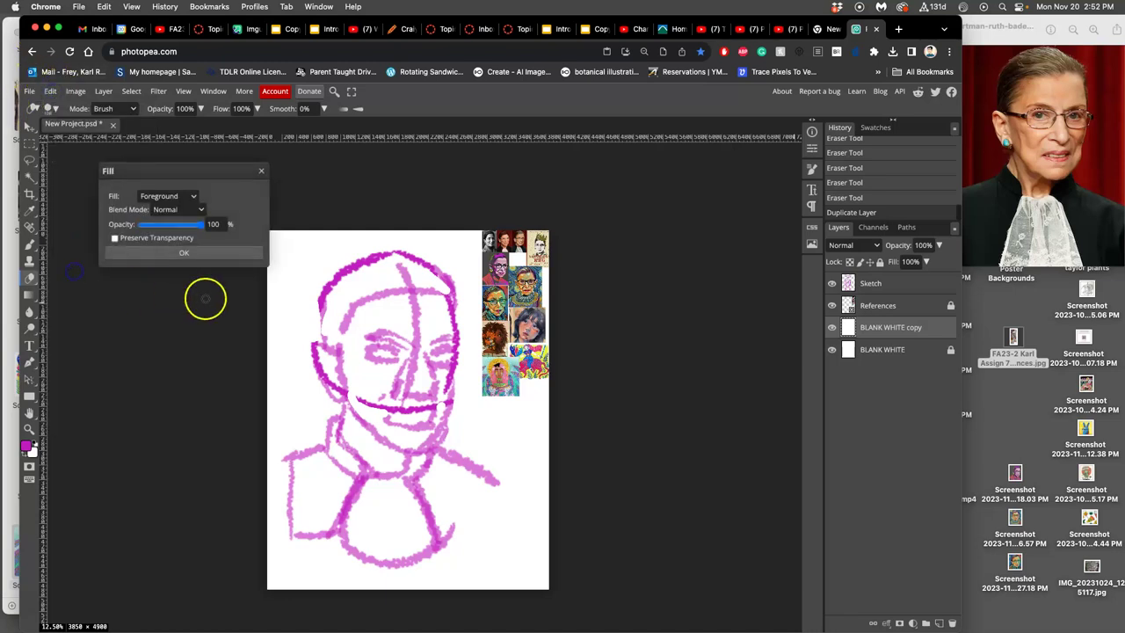
click(171, 196)
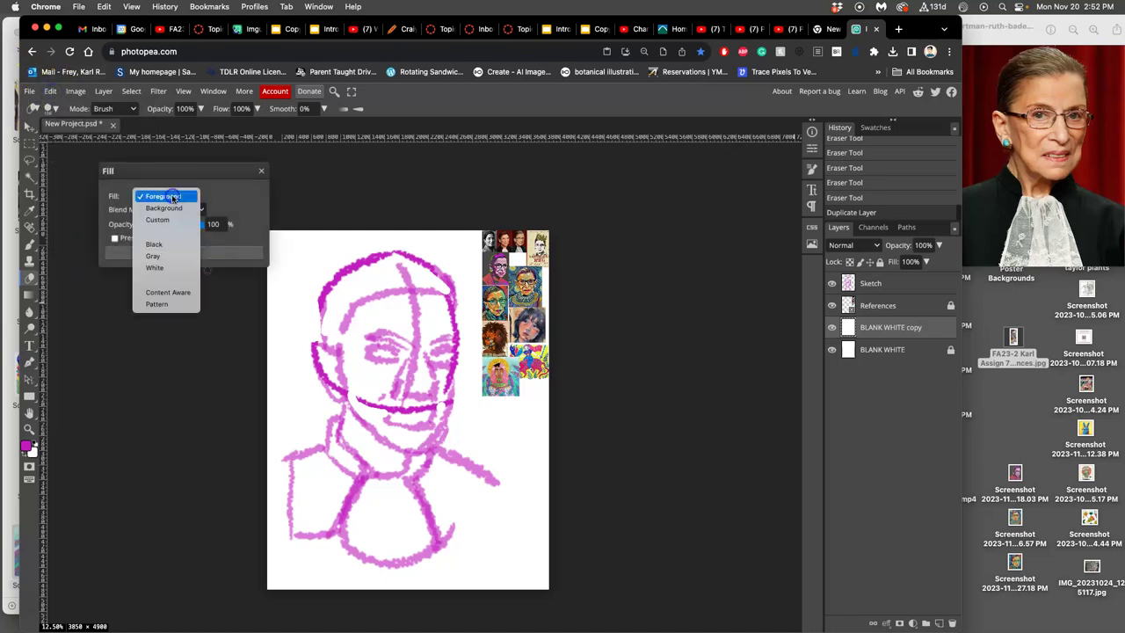
click(171, 255)
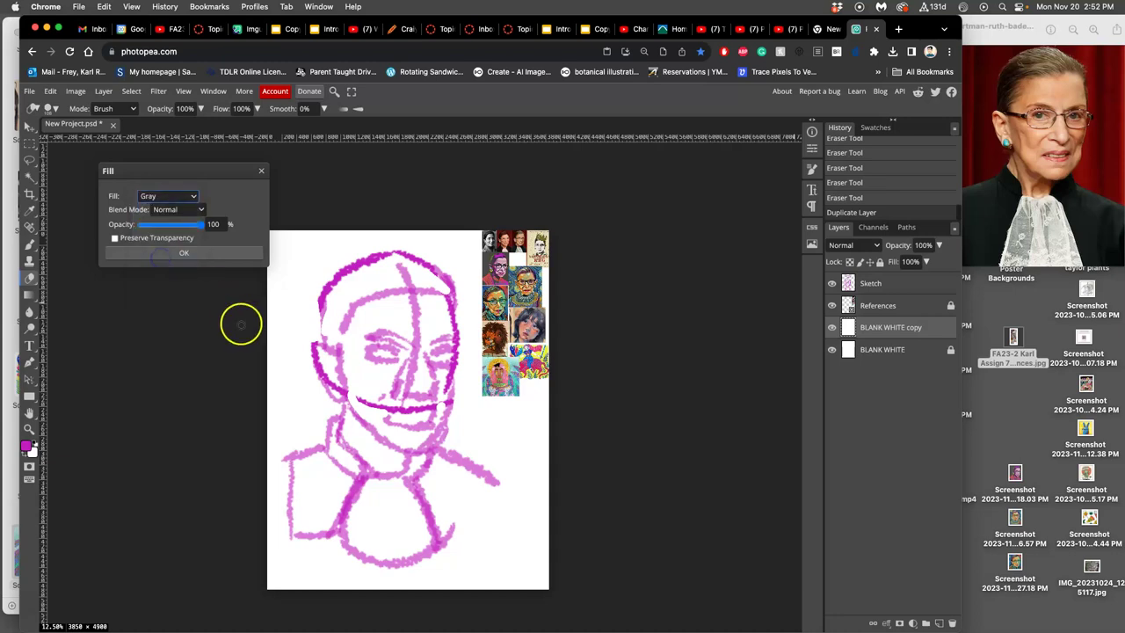
click(213, 254)
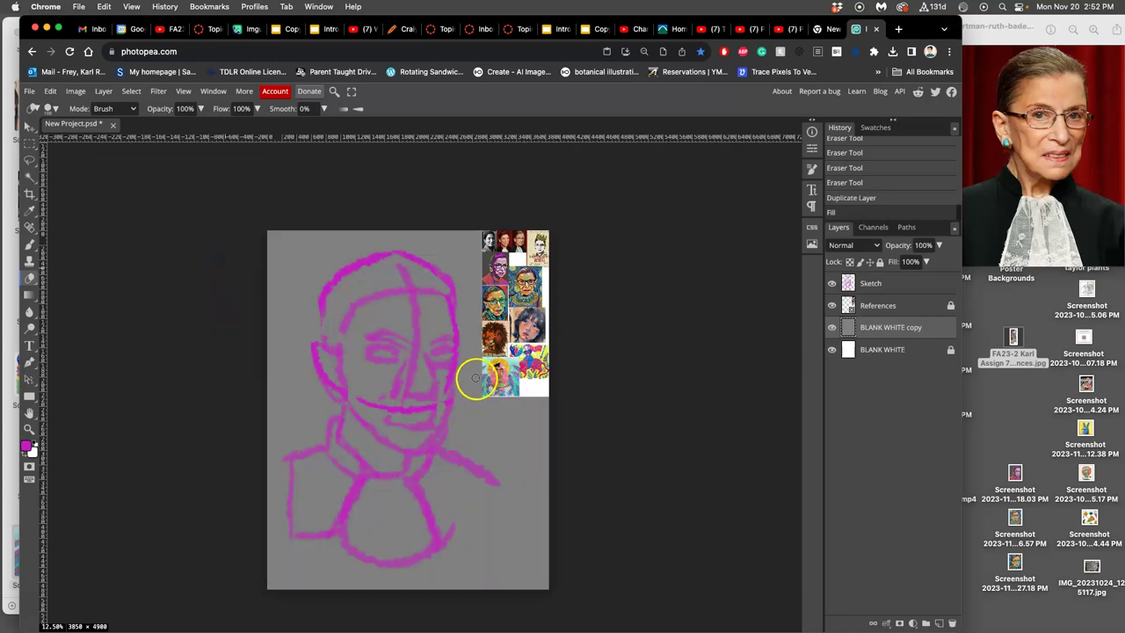
Lock the Sketch layer and add a new layer above it named Base Color
scroll(527, 279, up, 3)
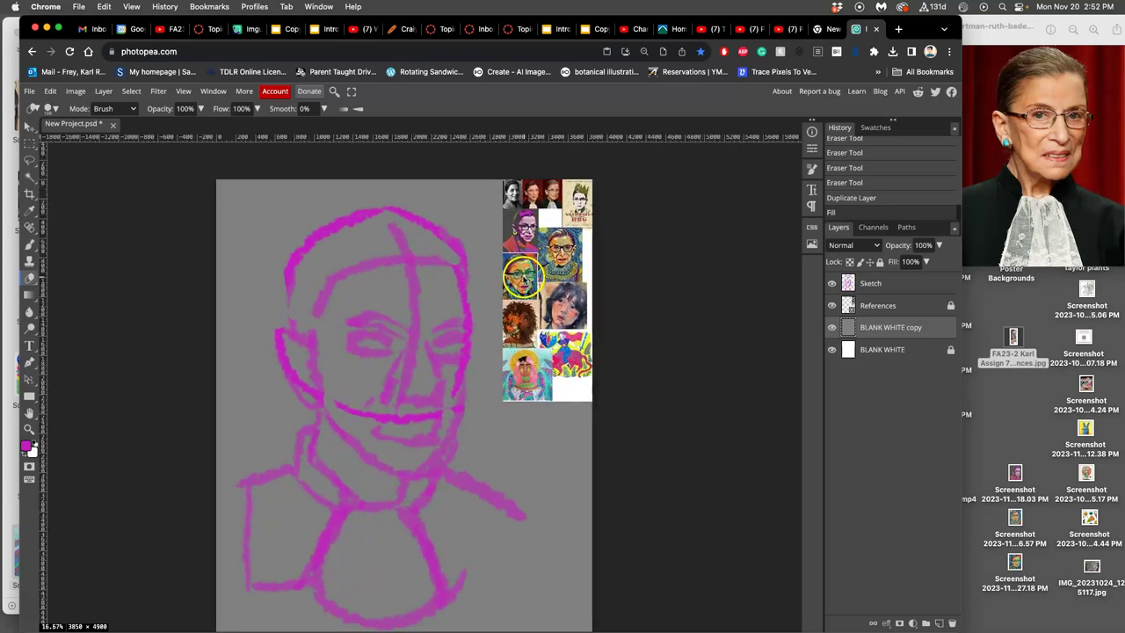
drag(515, 225, 575, 296)
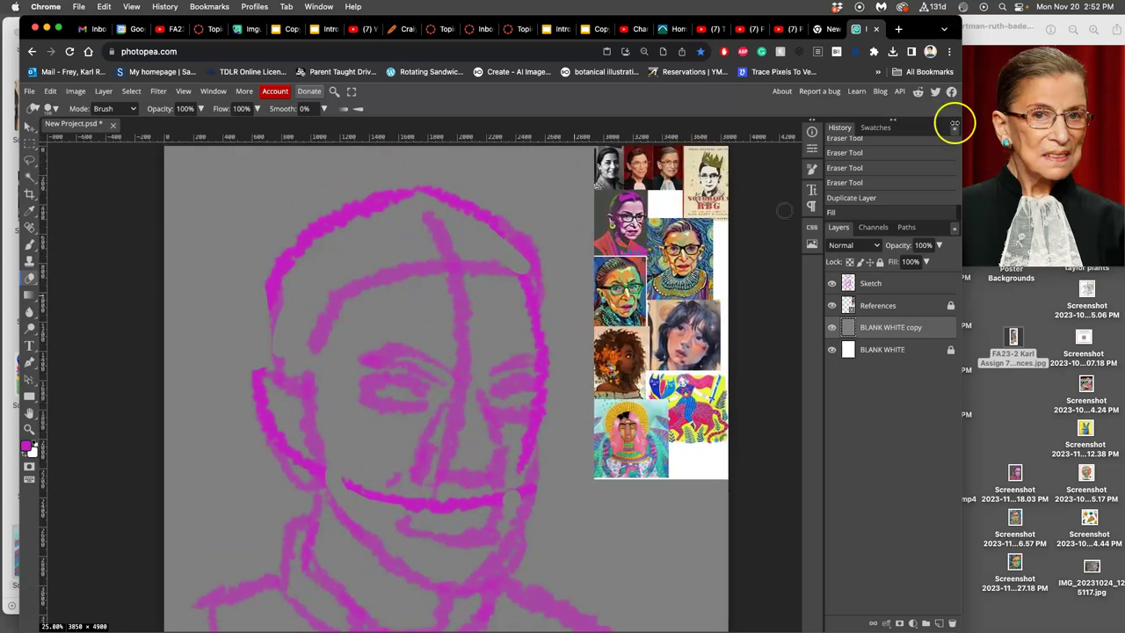
click(913, 283)
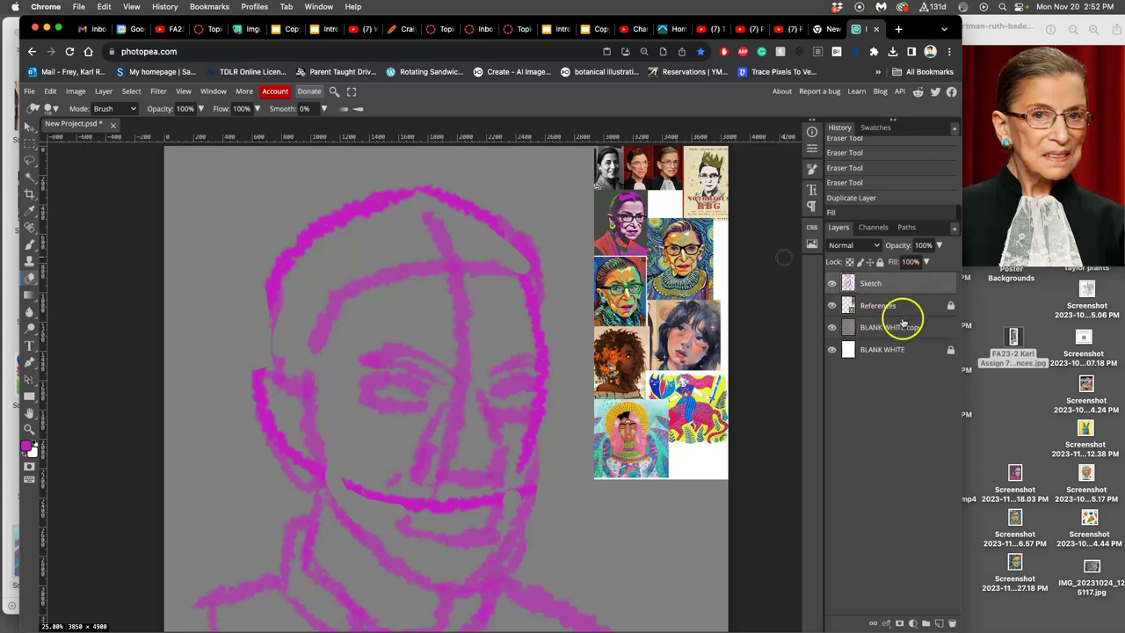
click(880, 262)
click(939, 623)
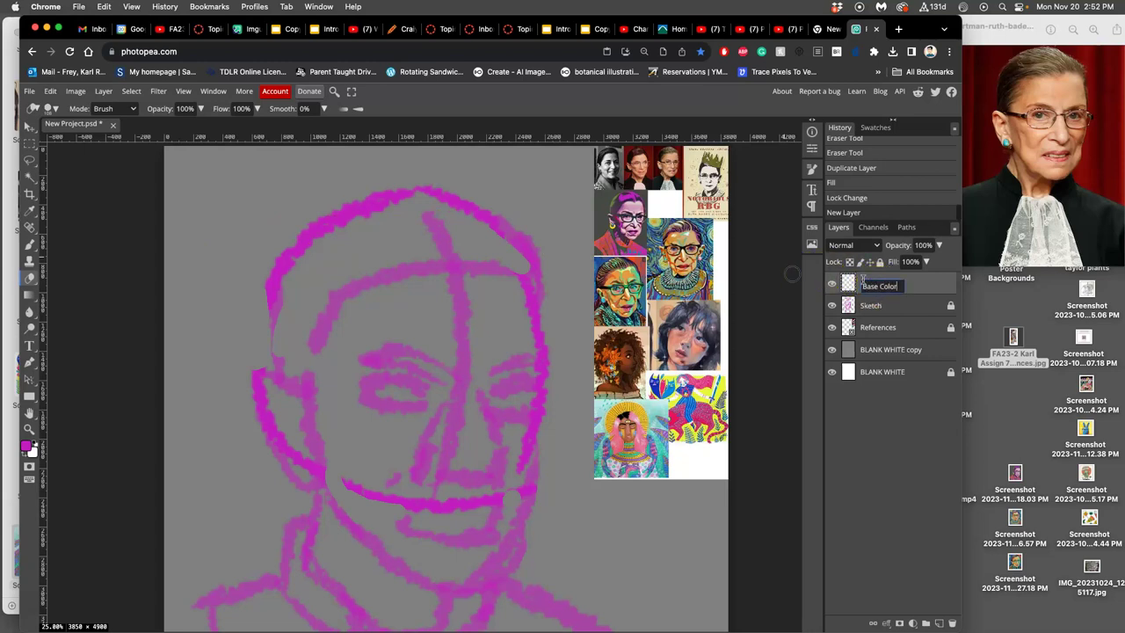
click(937, 283)
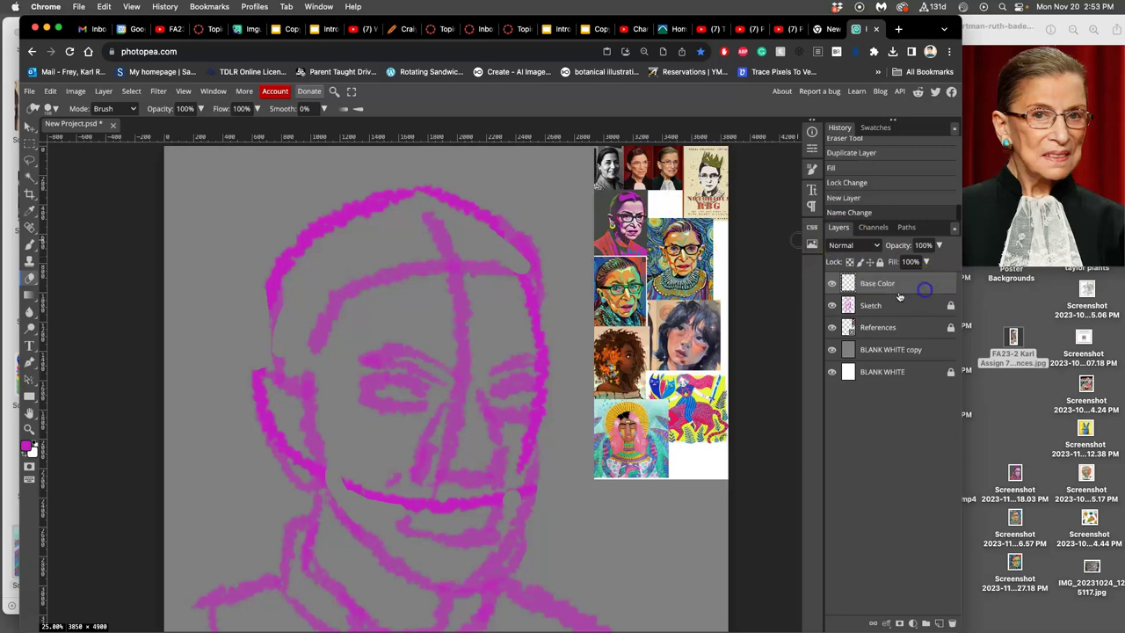
Enable brush Transfer with 60% opacity jitter and 6% flow jitter, then sample yellow from a reference portrait
click(30, 244)
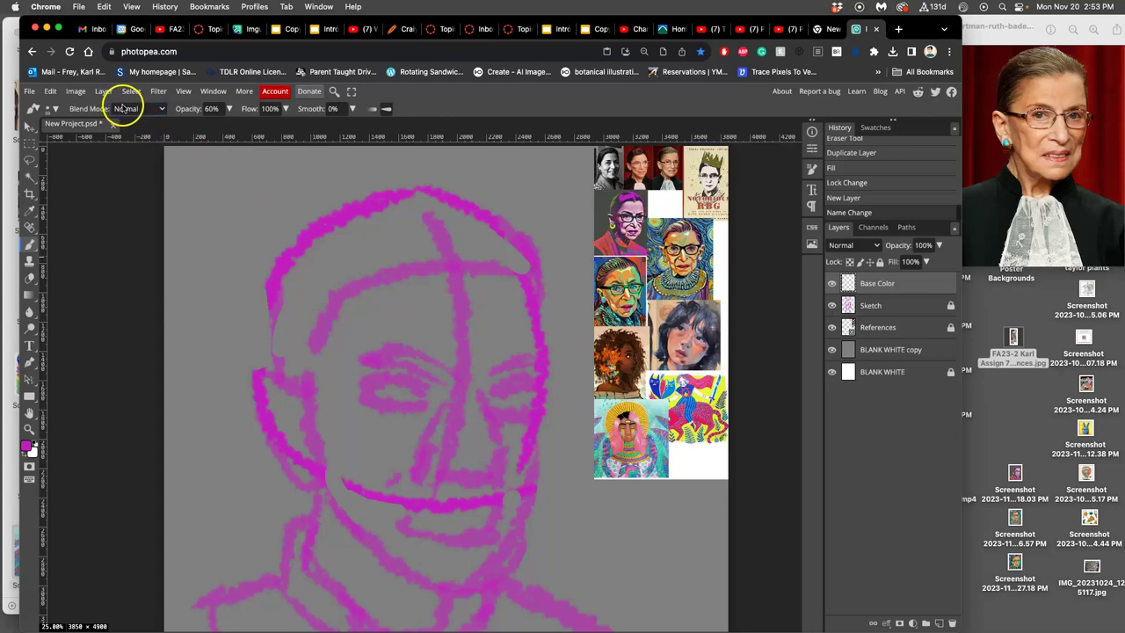
click(812, 168)
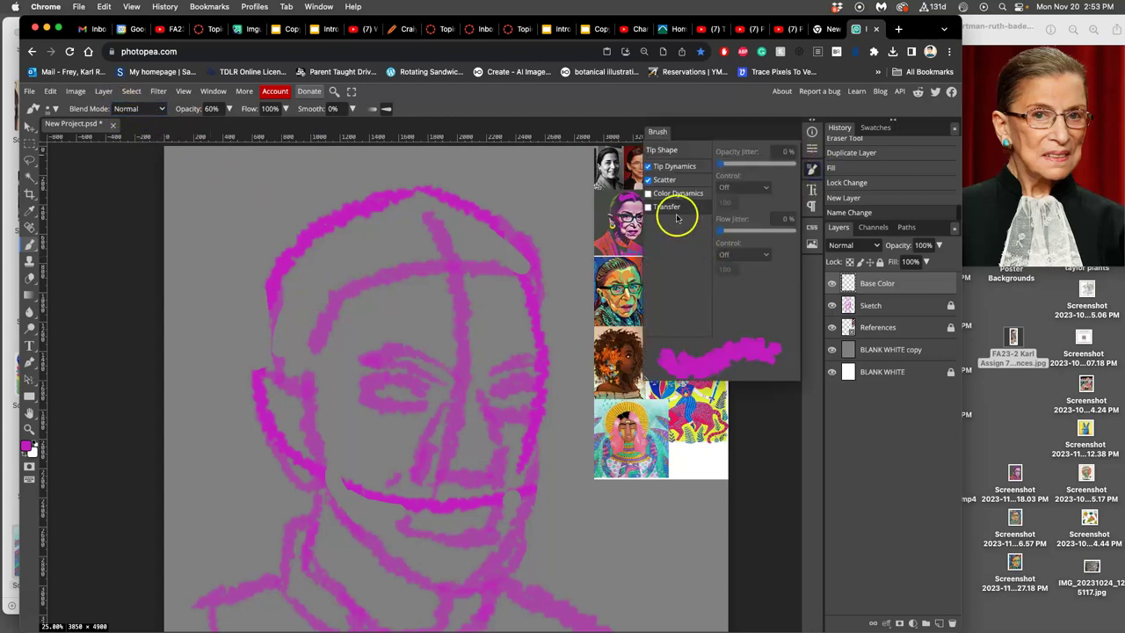
click(649, 206)
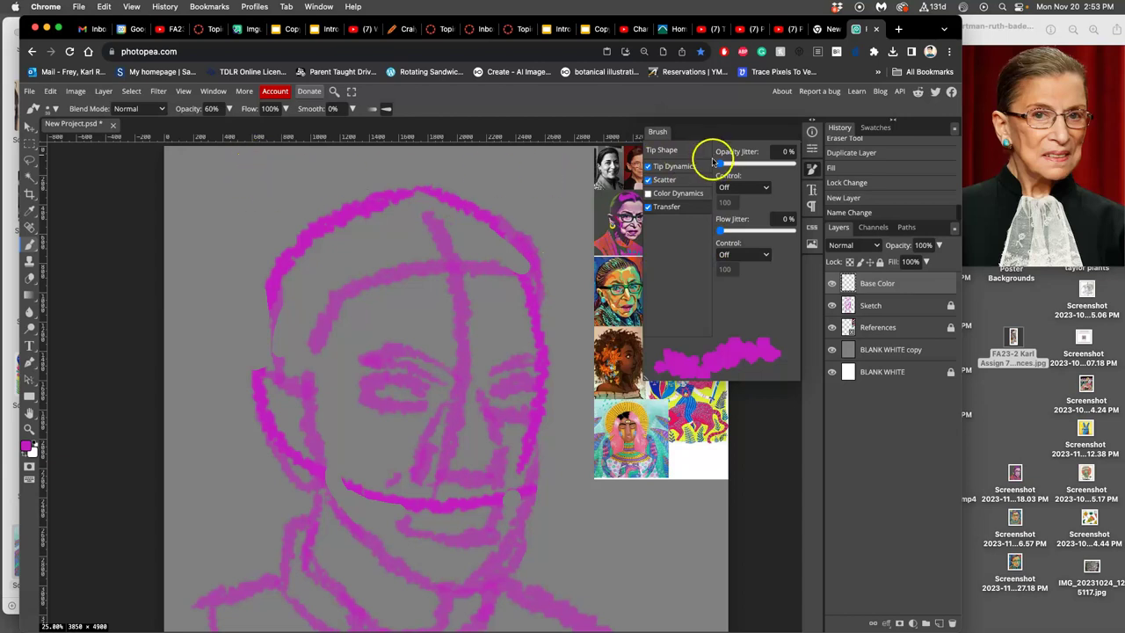
drag(719, 163, 748, 164)
drag(719, 230, 730, 231)
mouse_move(329, 234)
mouse_down()
mouse_move(367, 226)
mouse_move(332, 261)
mouse_move(400, 216)
mouse_move(389, 243)
mouse_up()
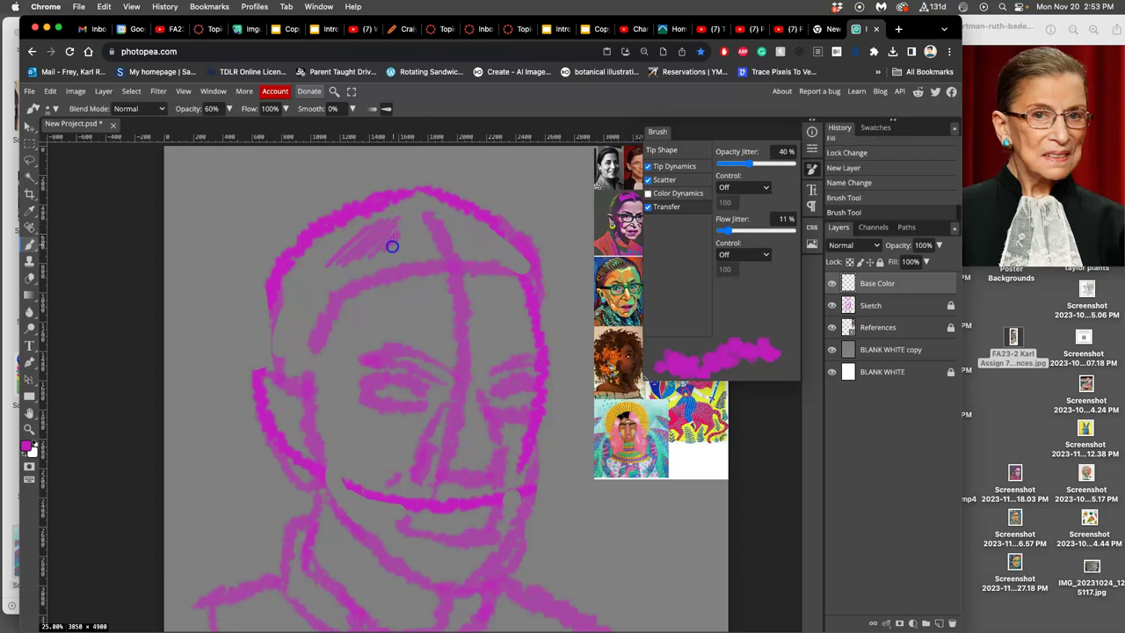
key(super+z)
key(super+z)
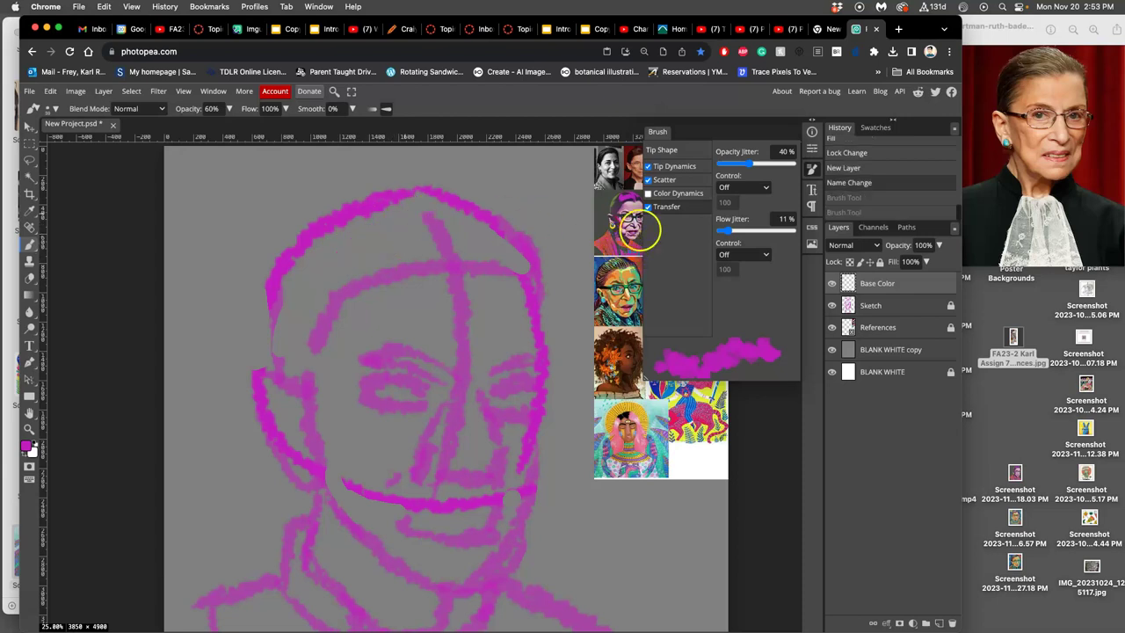
drag(750, 164, 767, 166)
drag(728, 231, 722, 231)
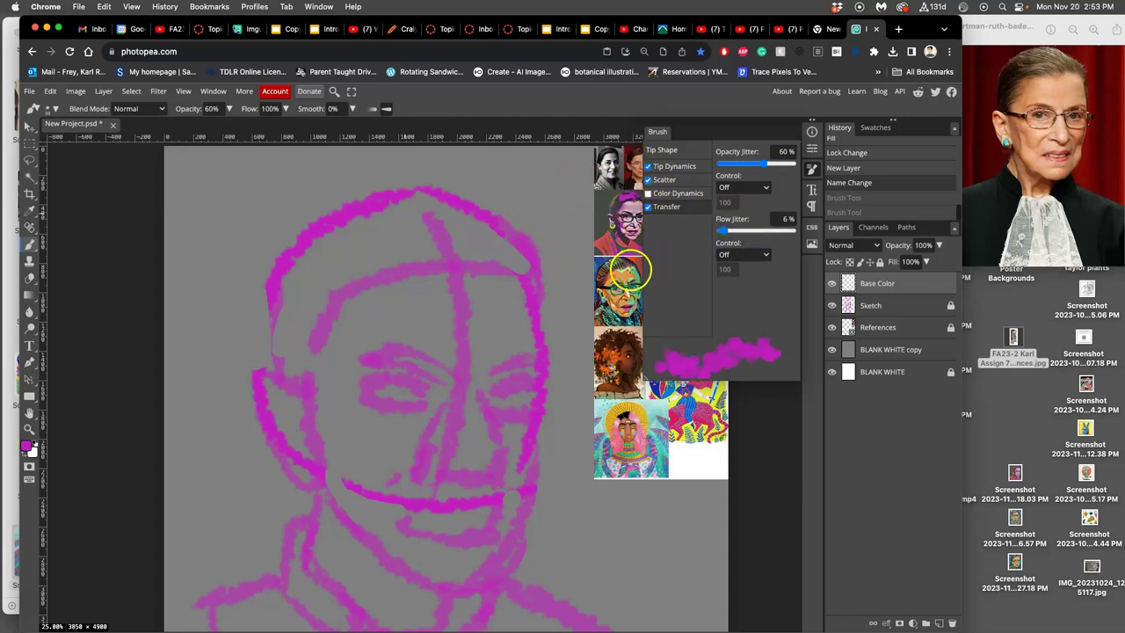
alt+click(629, 269)
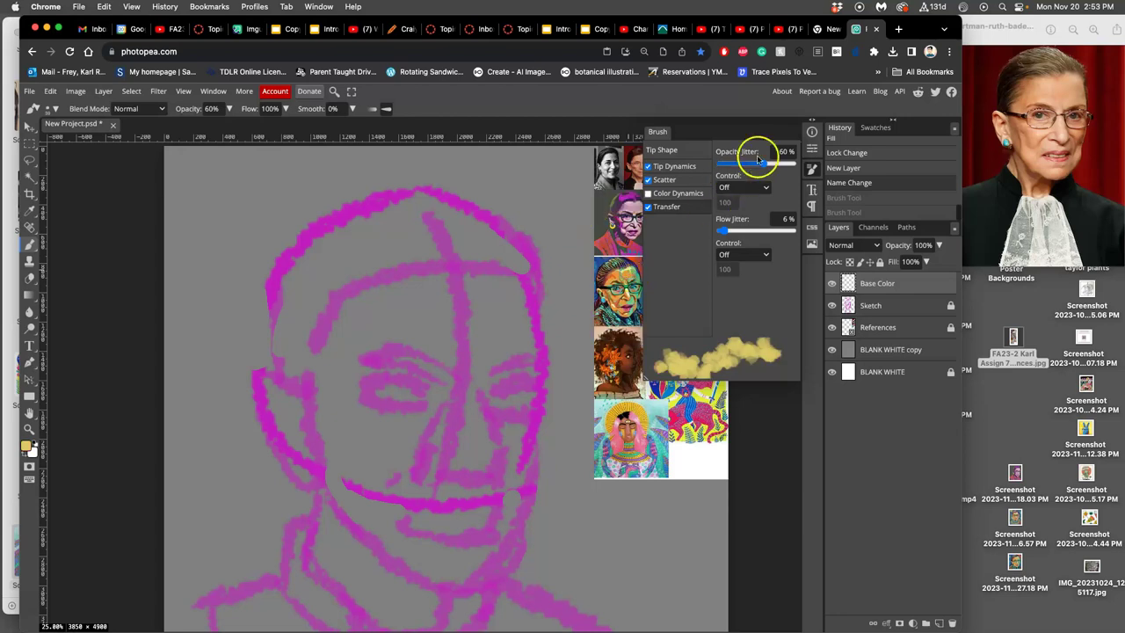
Sample a pale colour from the RBG reference and paint it over forehead and nose with a 357 px brush
click(811, 167)
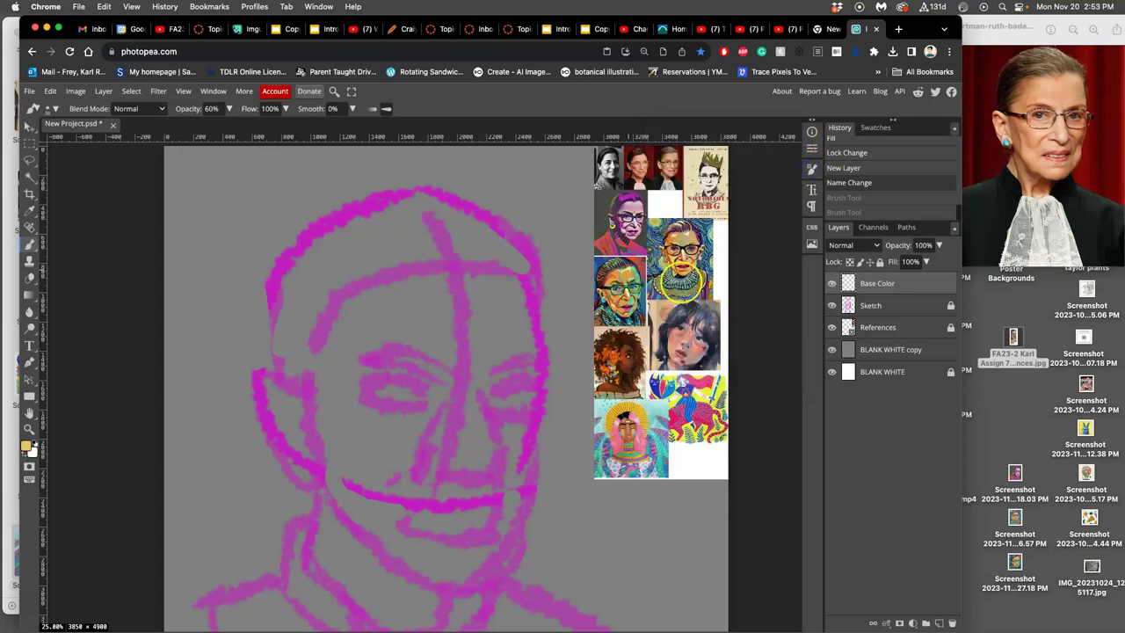
alt+click(686, 233)
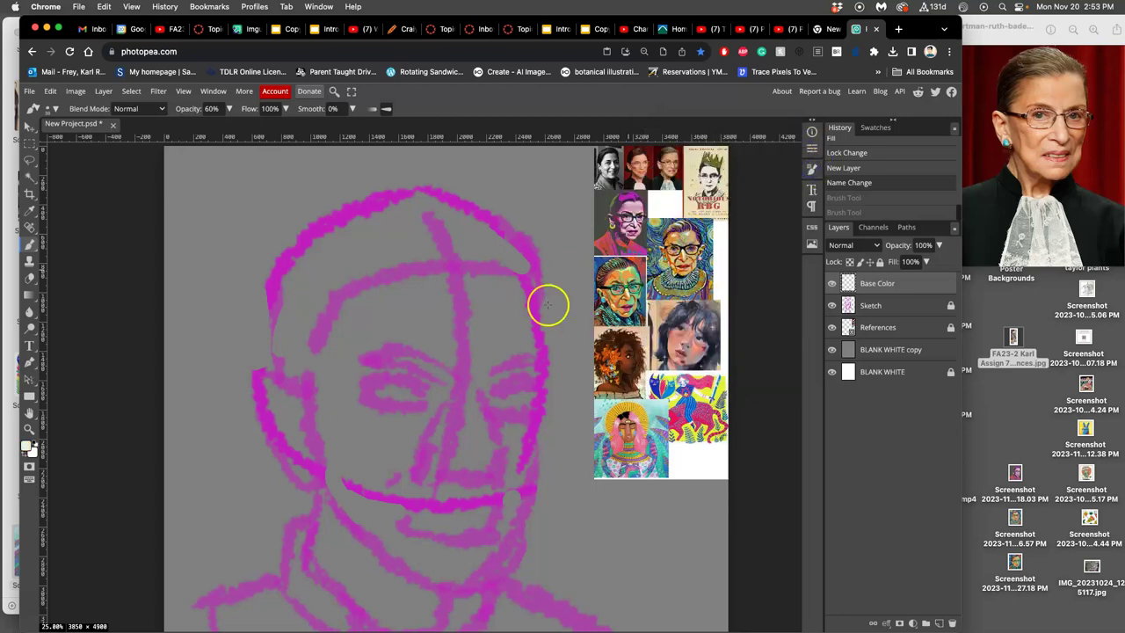
mouse_move(420, 243)
mouse_down()
mouse_move(402, 258)
mouse_move(410, 274)
mouse_up()
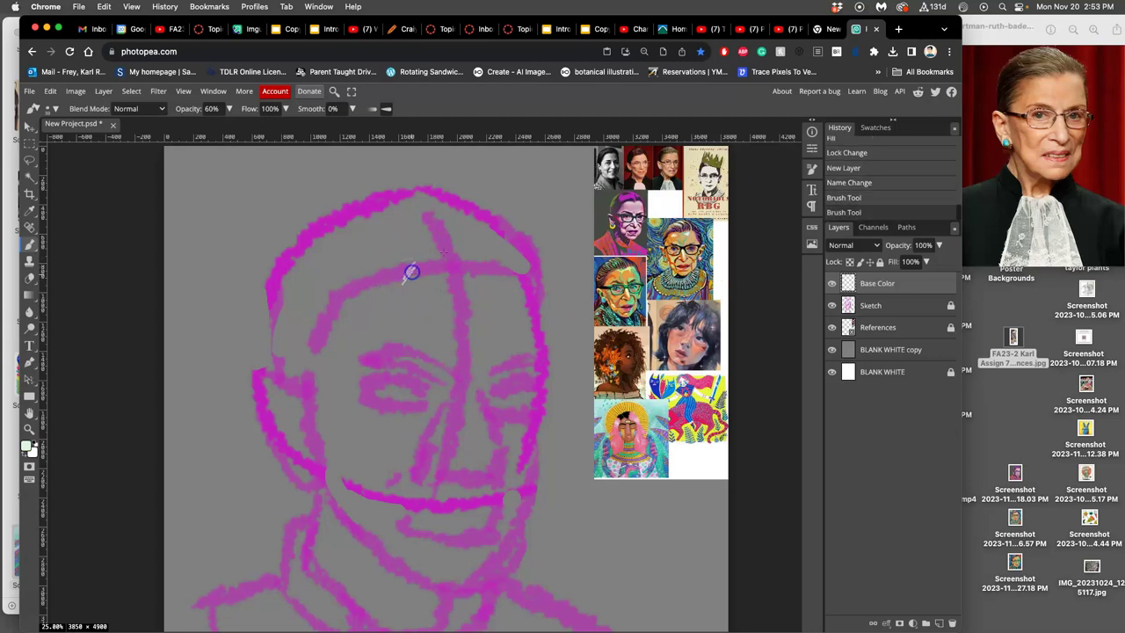
click(54, 107)
drag(113, 138, 158, 138)
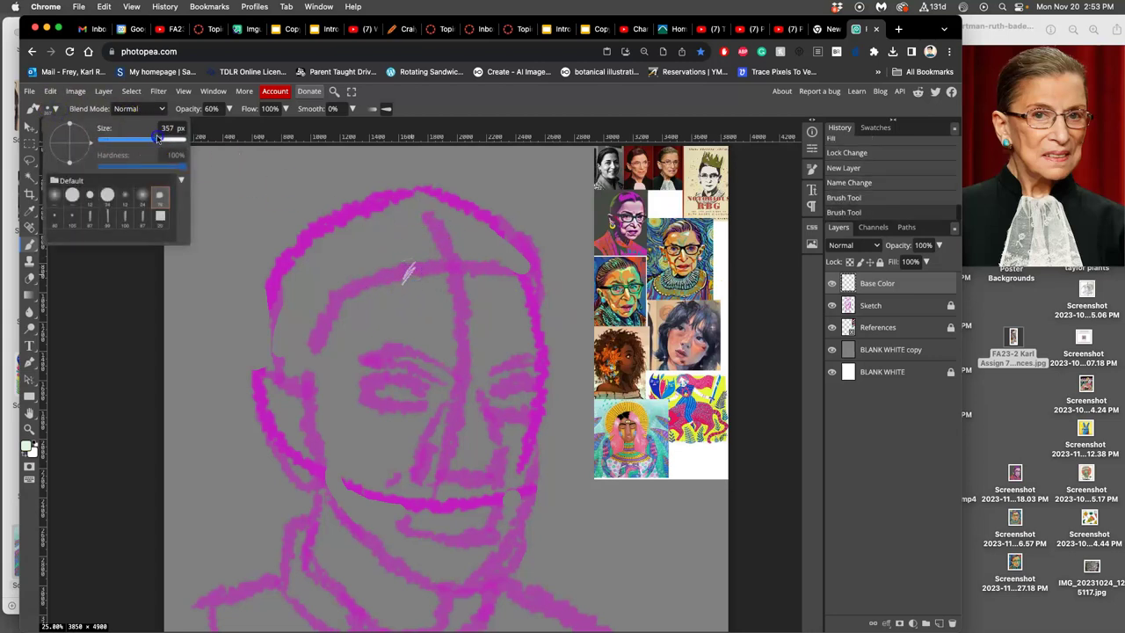
click(398, 300)
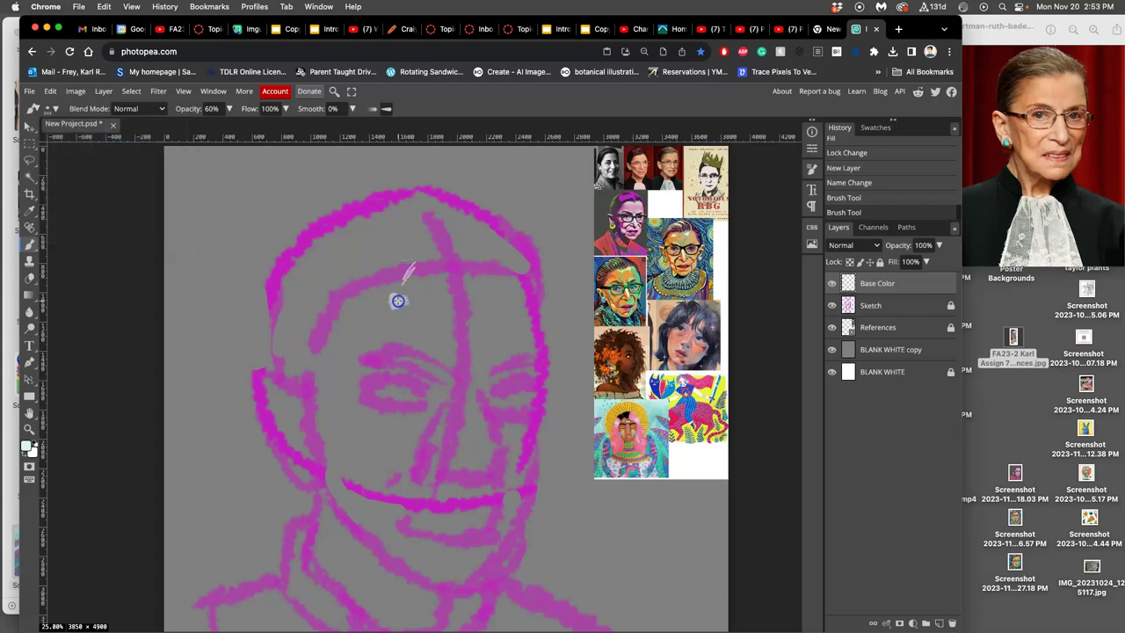
mouse_move(402, 325)
mouse_down()
mouse_move(434, 291)
mouse_move(438, 342)
mouse_move(449, 352)
mouse_move(444, 316)
mouse_move(458, 378)
mouse_move(467, 345)
mouse_move(477, 356)
mouse_move(467, 381)
mouse_up()
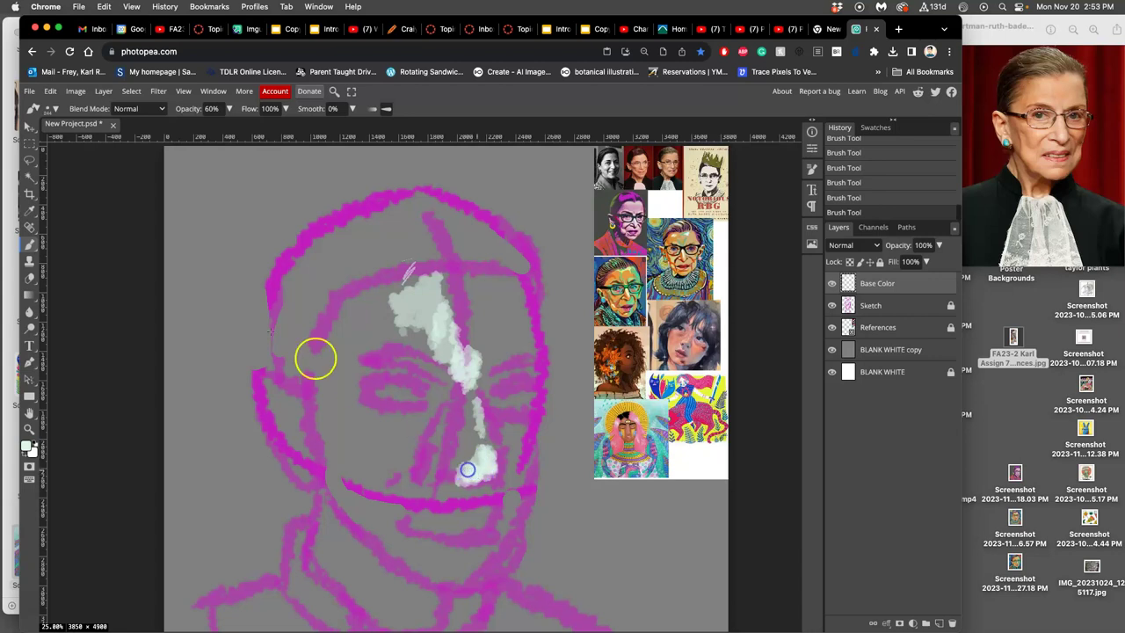
Shrink the brush to 244 px and raise flow jitter to 8%
click(53, 108)
click(137, 143)
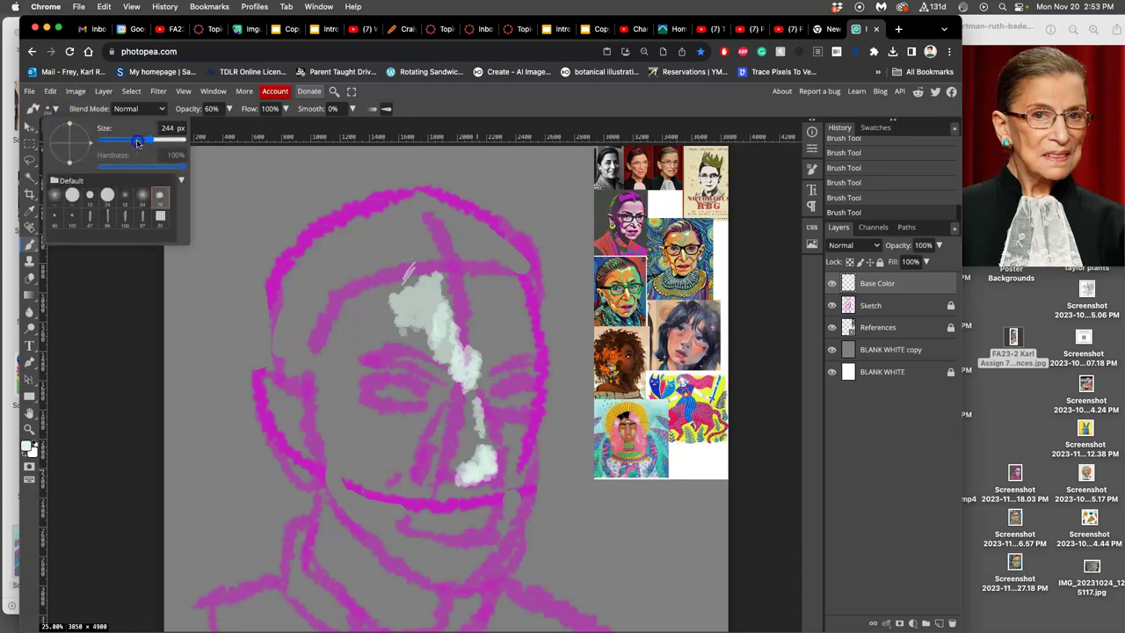
click(810, 169)
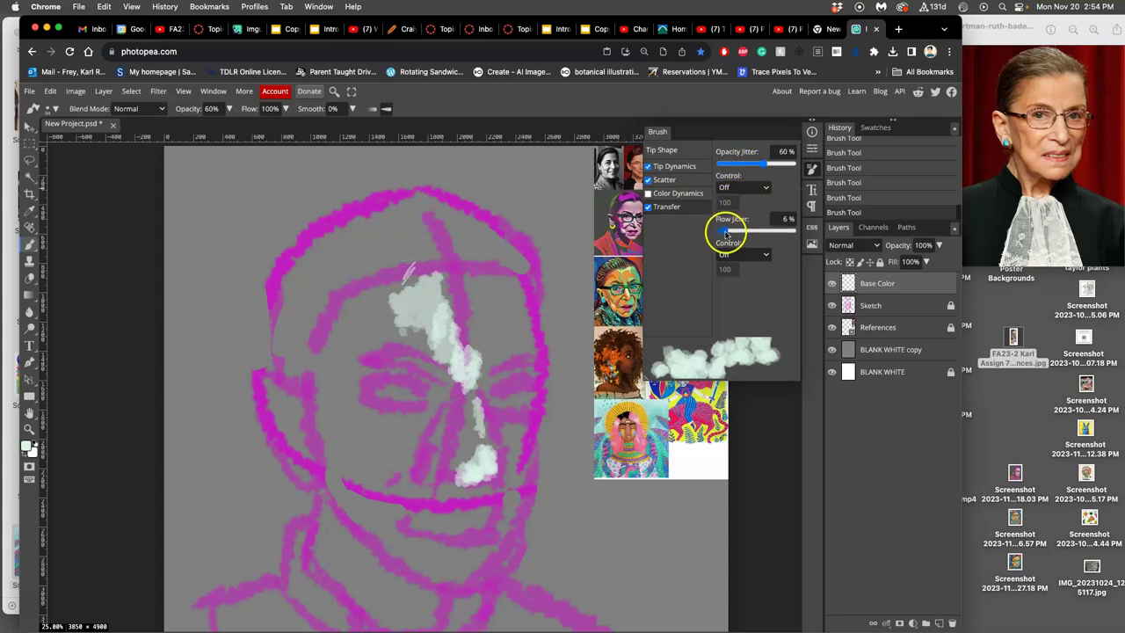
drag(725, 231, 725, 231)
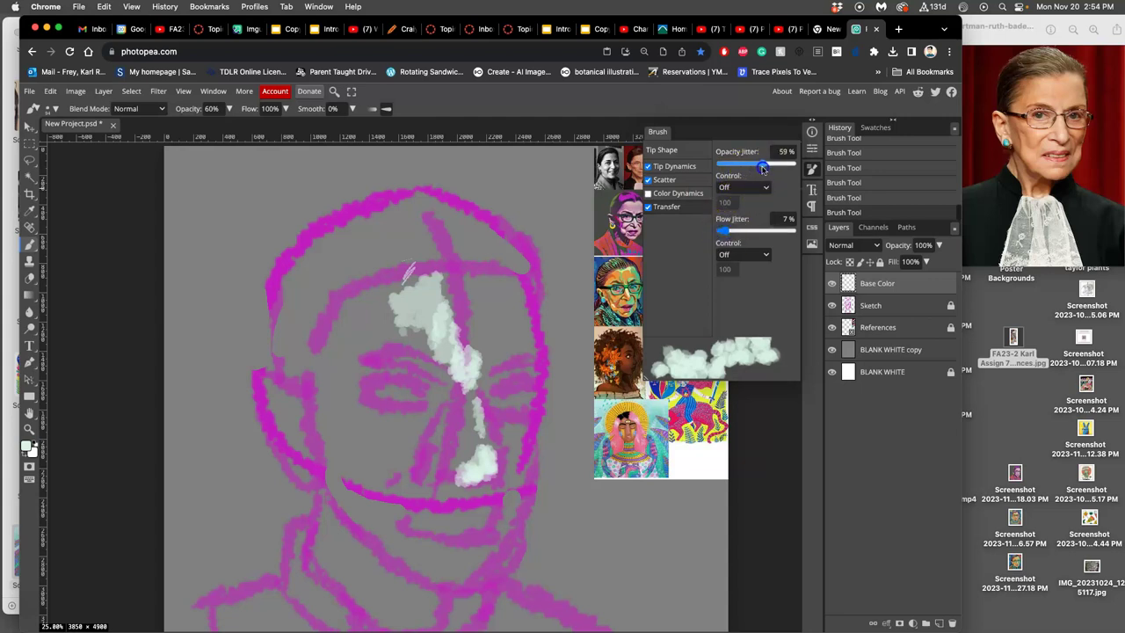
Adjust the brush's Scatter position jitter and count jitter
click(674, 166)
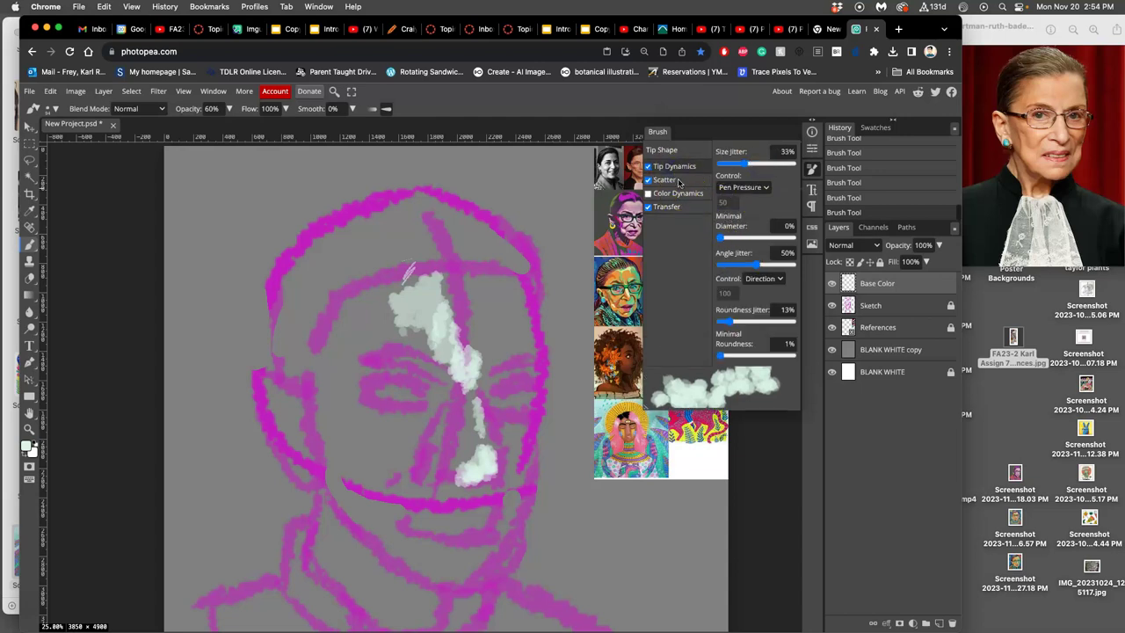
click(677, 180)
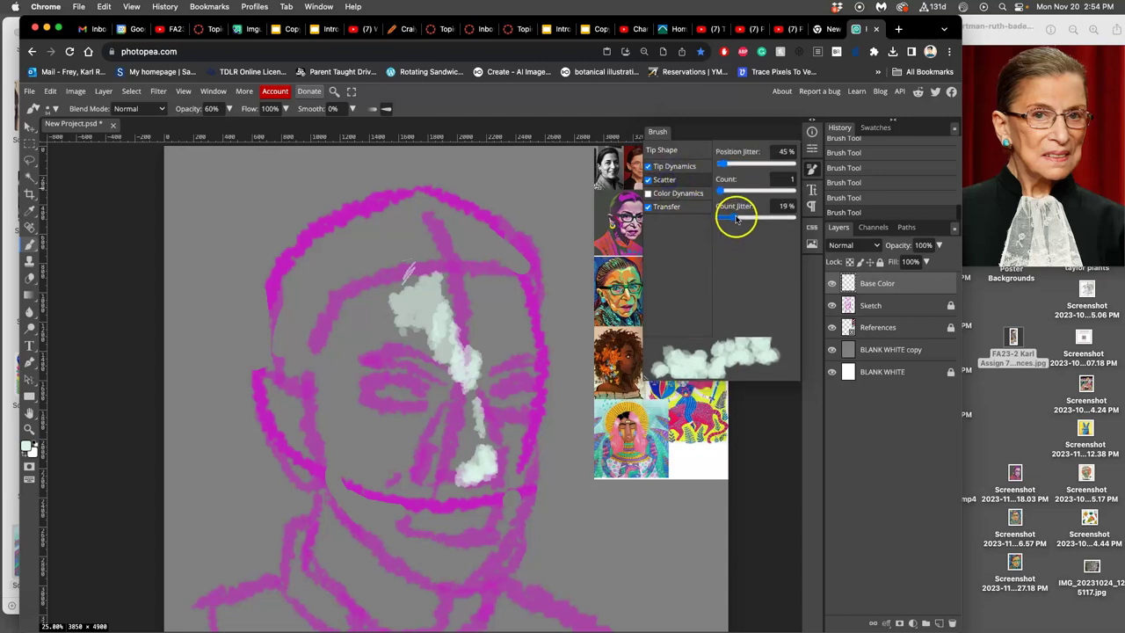
drag(728, 219, 732, 219)
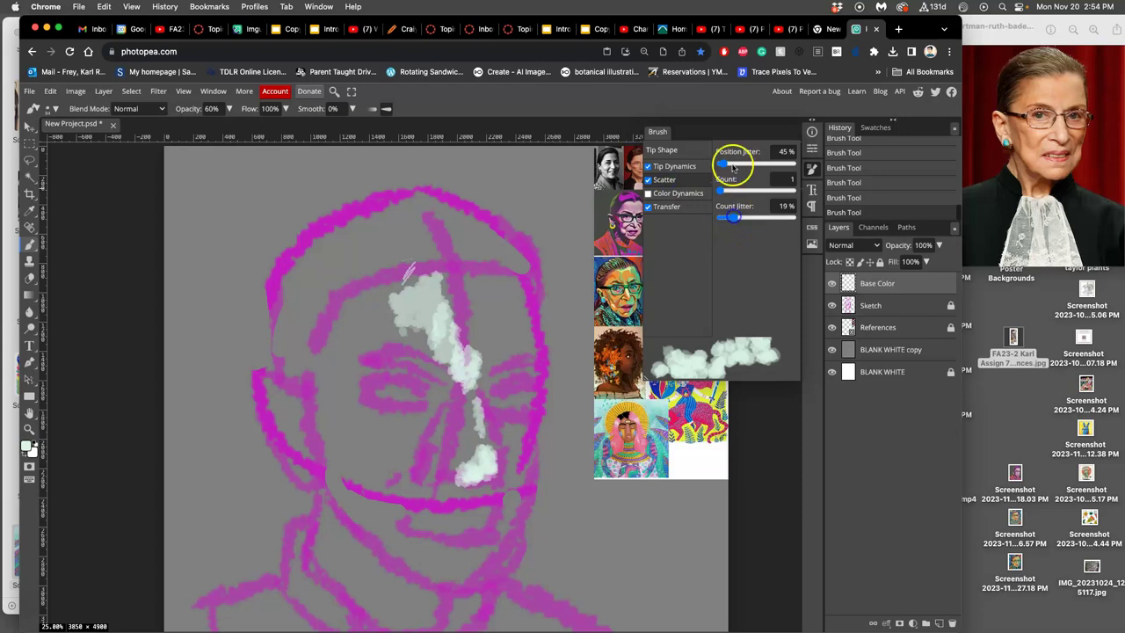
drag(728, 163, 724, 167)
drag(730, 217, 733, 218)
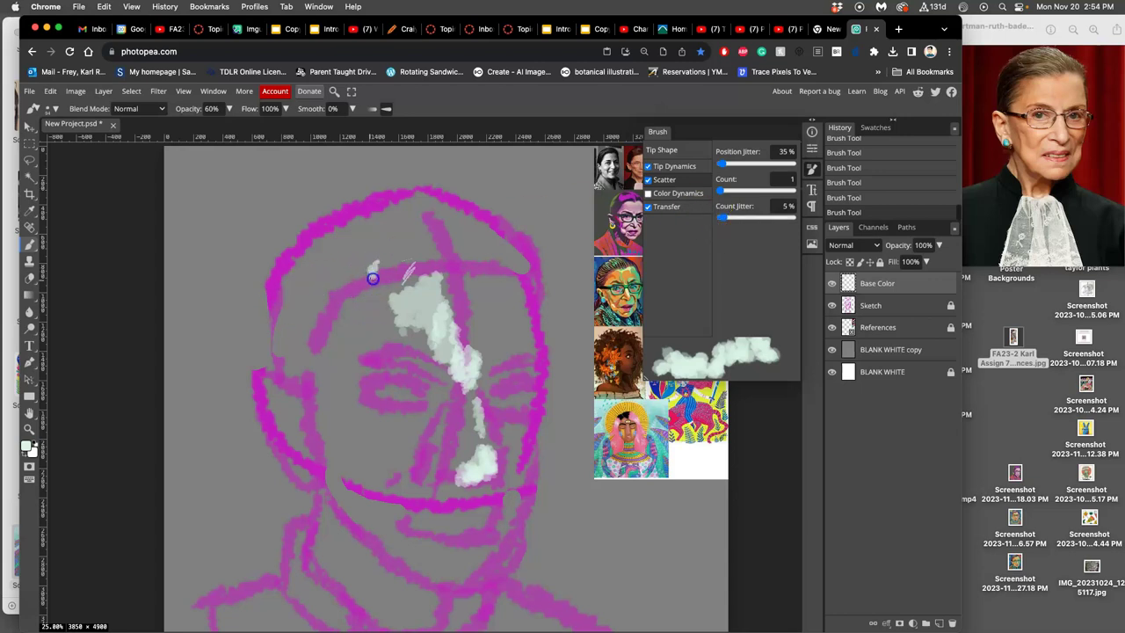
Dab white on the forehead, undo the last strokes, and spread white across the forehead
mouse_move(372, 278)
mouse_down()
mouse_move(398, 261)
mouse_move(397, 294)
mouse_up()
mouse_move(464, 345)
mouse_down()
mouse_move(468, 371)
mouse_move(456, 339)
mouse_up()
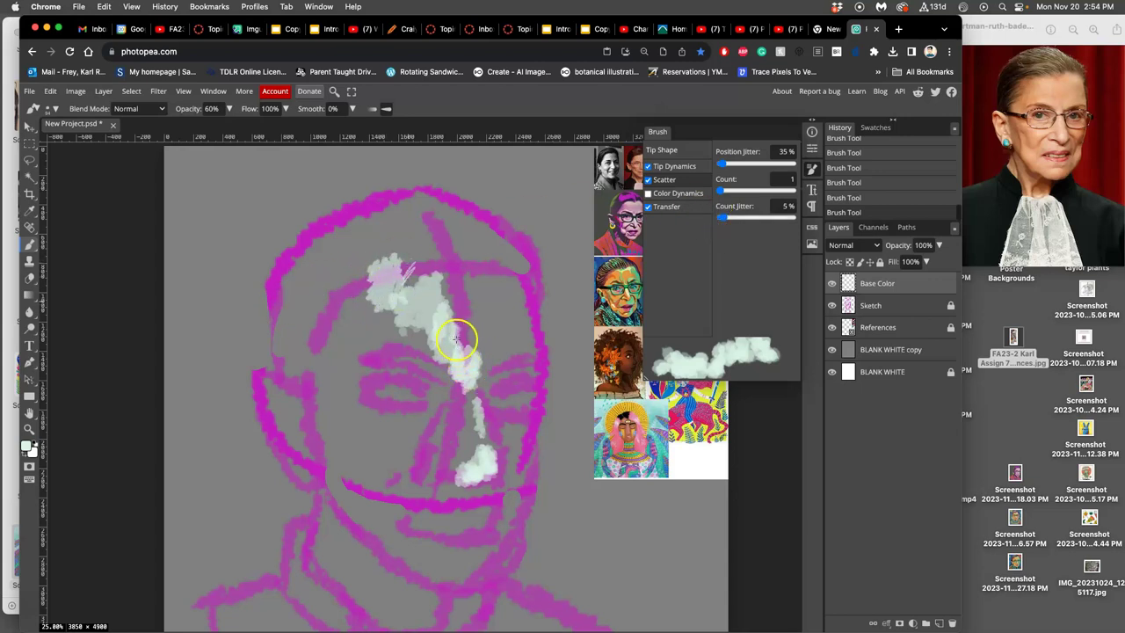
key(ctrl+z)
key(ctrl+z)
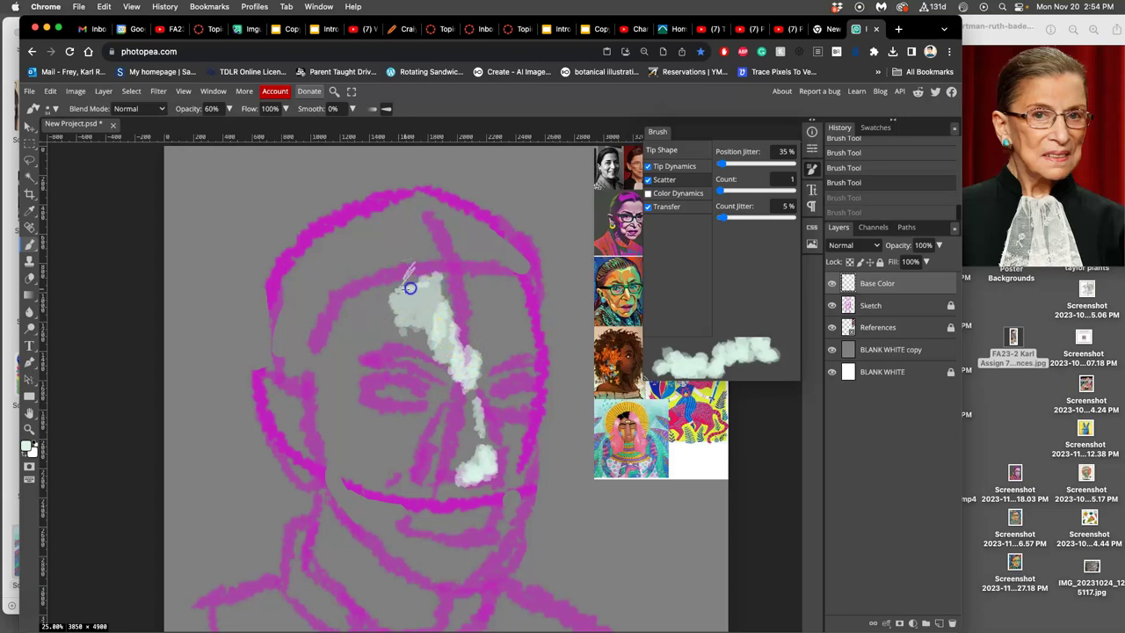
mouse_move(409, 287)
mouse_down()
mouse_move(381, 322)
mouse_move(387, 305)
mouse_move(338, 335)
mouse_move(382, 287)
mouse_move(407, 294)
mouse_move(359, 310)
mouse_move(393, 289)
mouse_move(406, 318)
mouse_up()
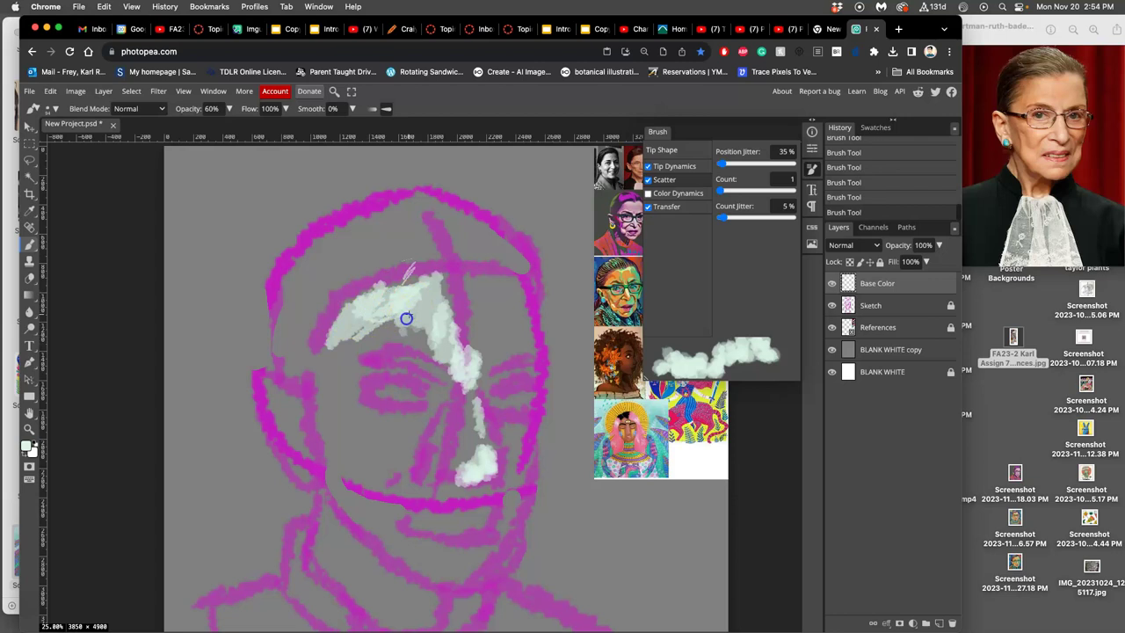
Raise brush opacity to about 91% and paint dense white over the forehead and down the nose
click(228, 108)
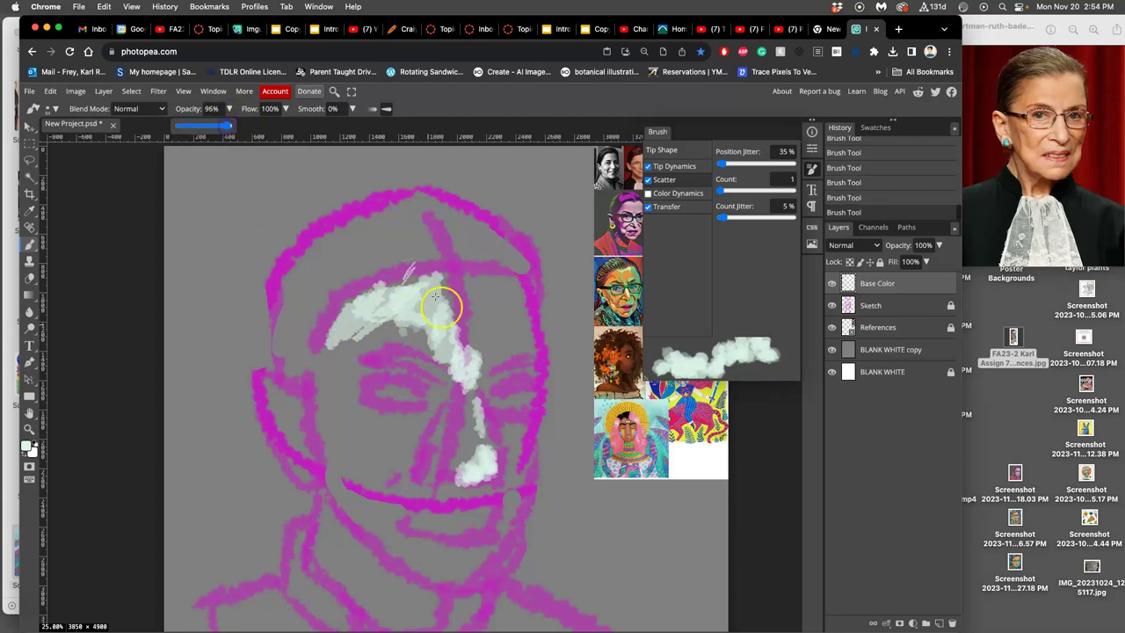
drag(226, 126, 228, 126)
click(452, 322)
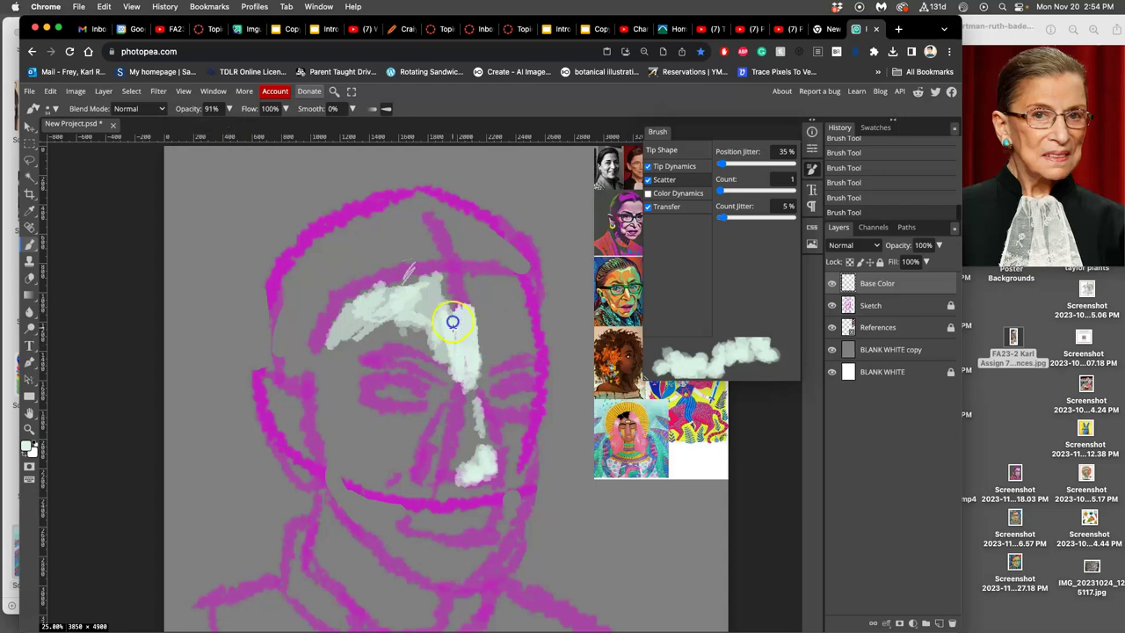
drag(403, 323, 386, 318)
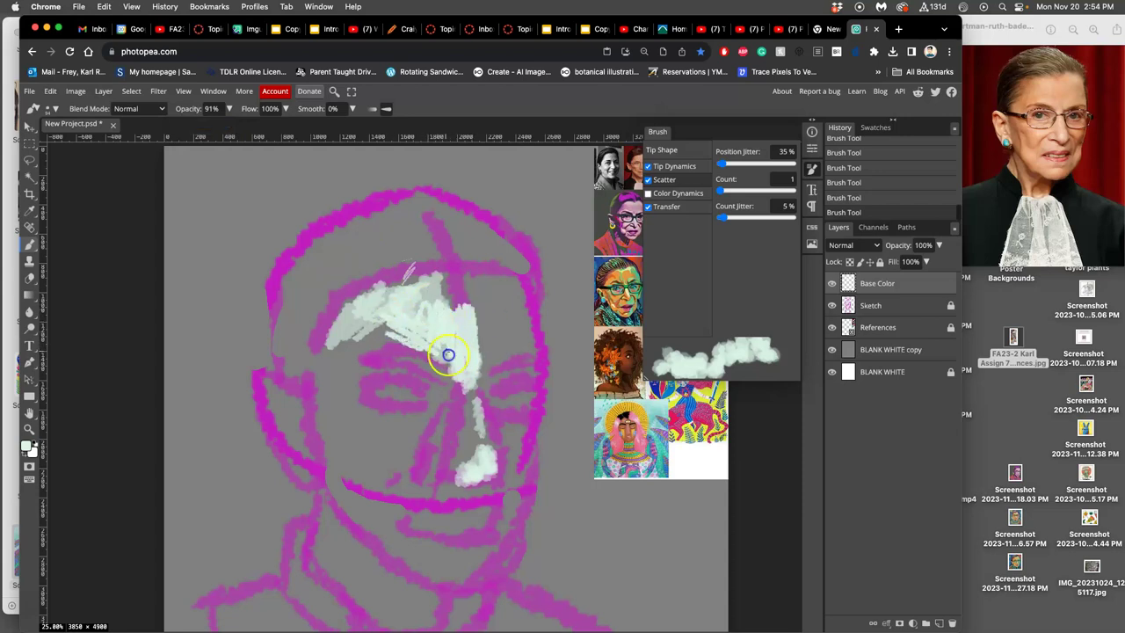
drag(448, 354, 491, 454)
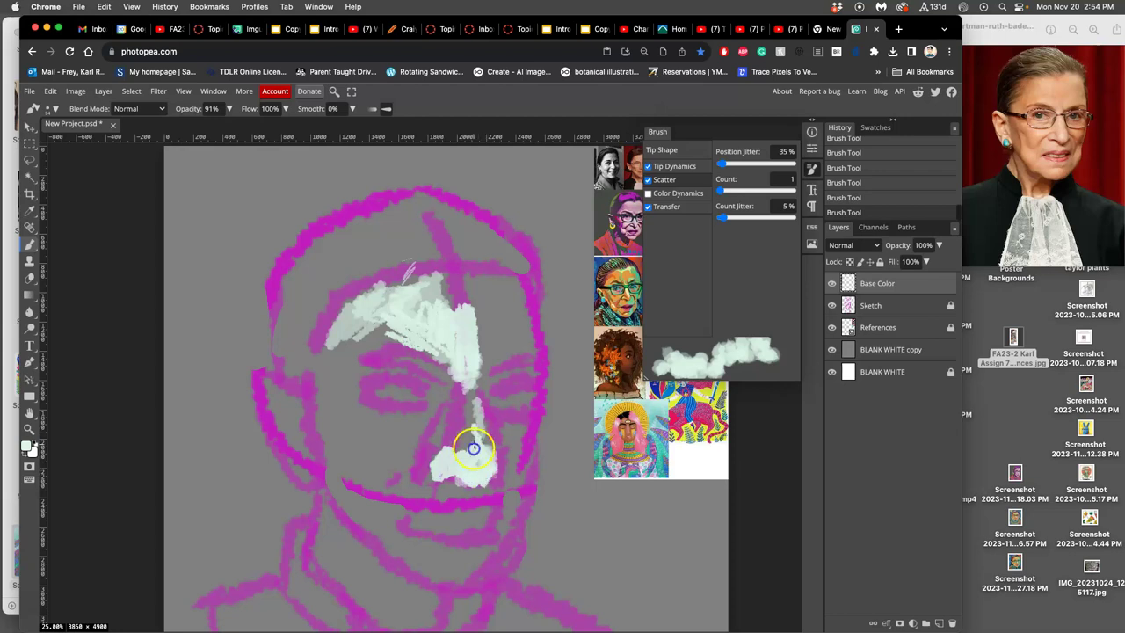
mouse_move(464, 455)
mouse_down()
mouse_move(472, 394)
mouse_move(459, 431)
mouse_up()
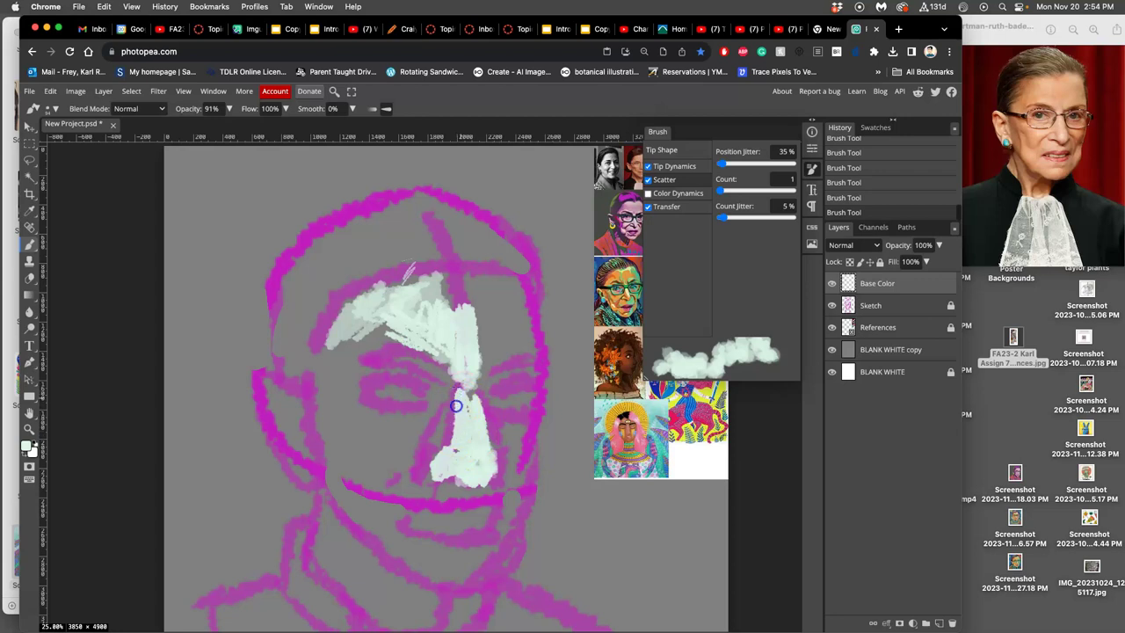
Sample yellow, orange-red and light cyan from references, painting an orange band and cyan patch on the left cheek
alt+click(703, 402)
click(404, 358)
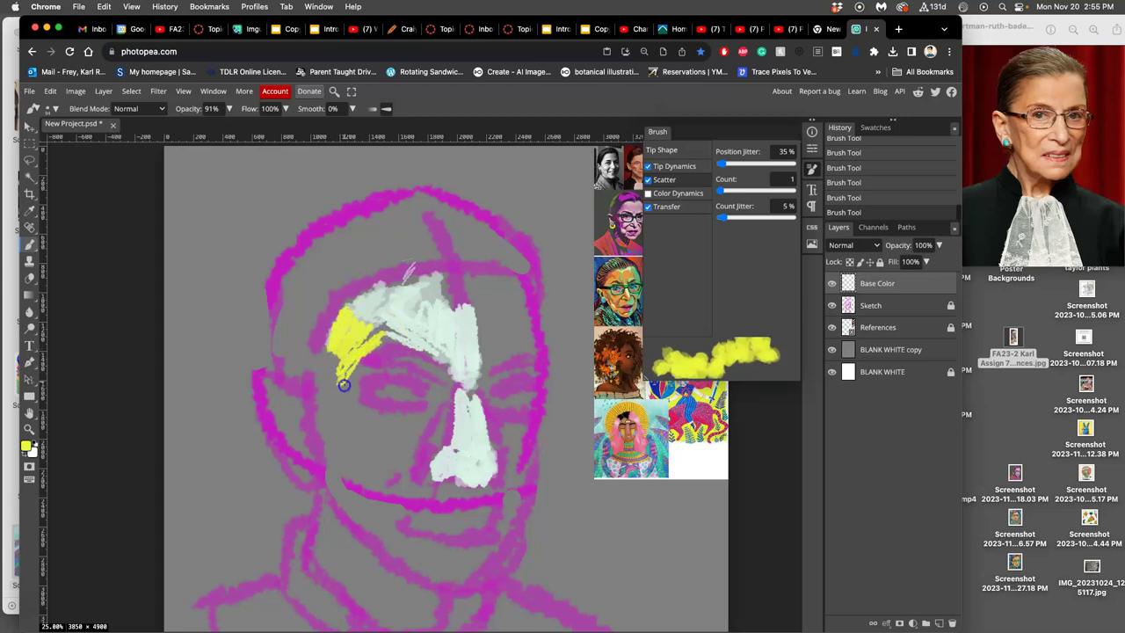
alt+click(589, 239)
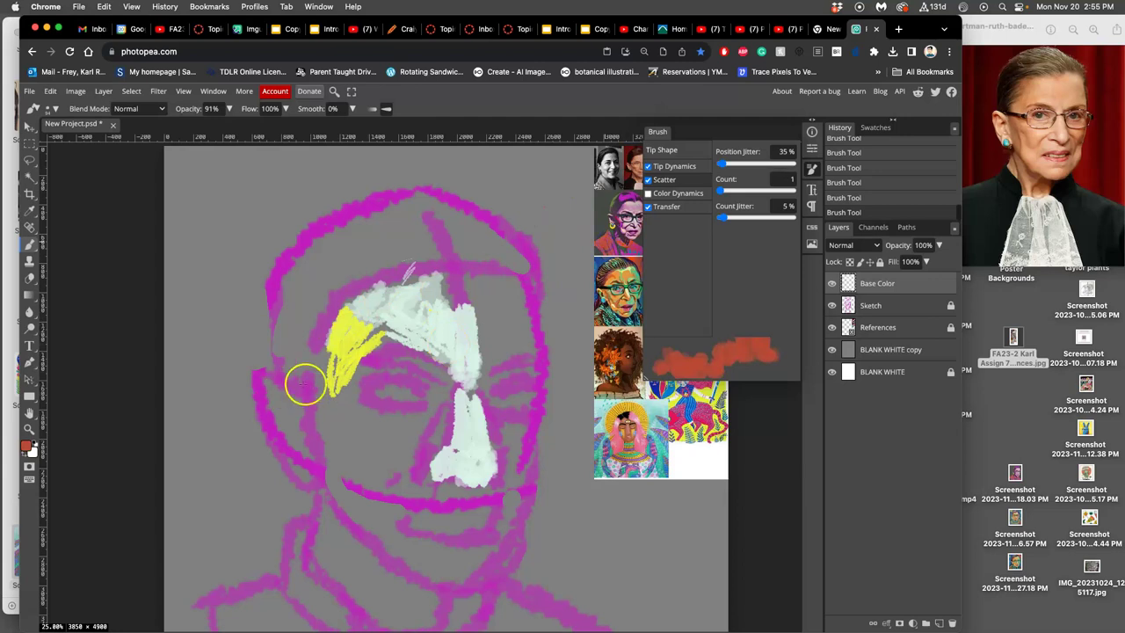
mouse_move(327, 379)
mouse_down()
mouse_move(327, 460)
mouse_move(330, 477)
mouse_move(344, 434)
mouse_move(349, 503)
mouse_up()
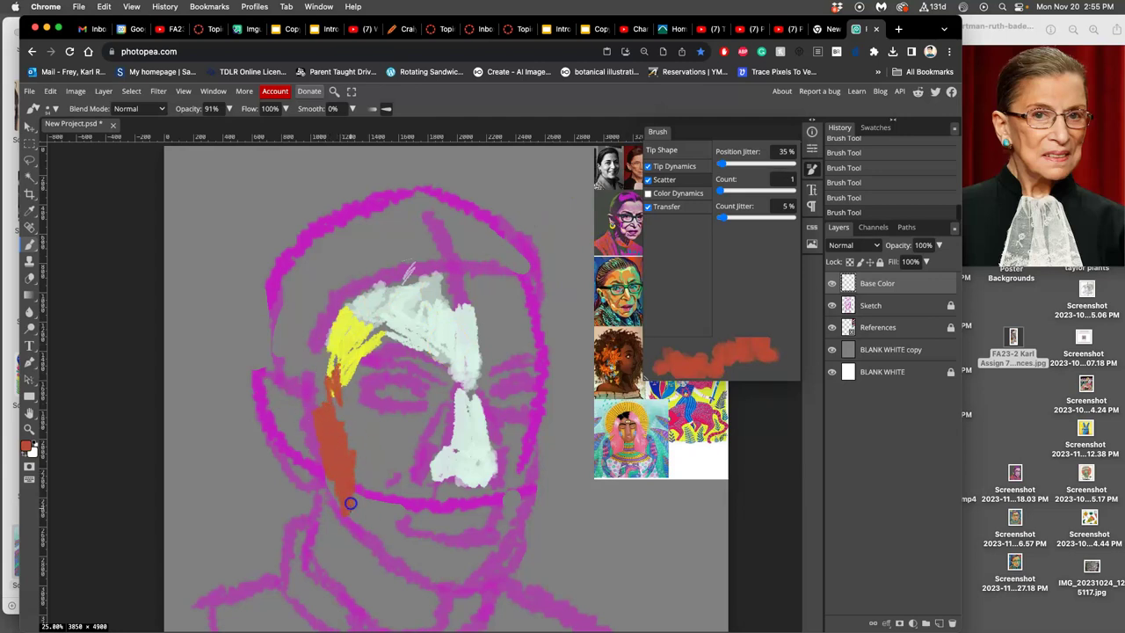
alt+click(658, 415)
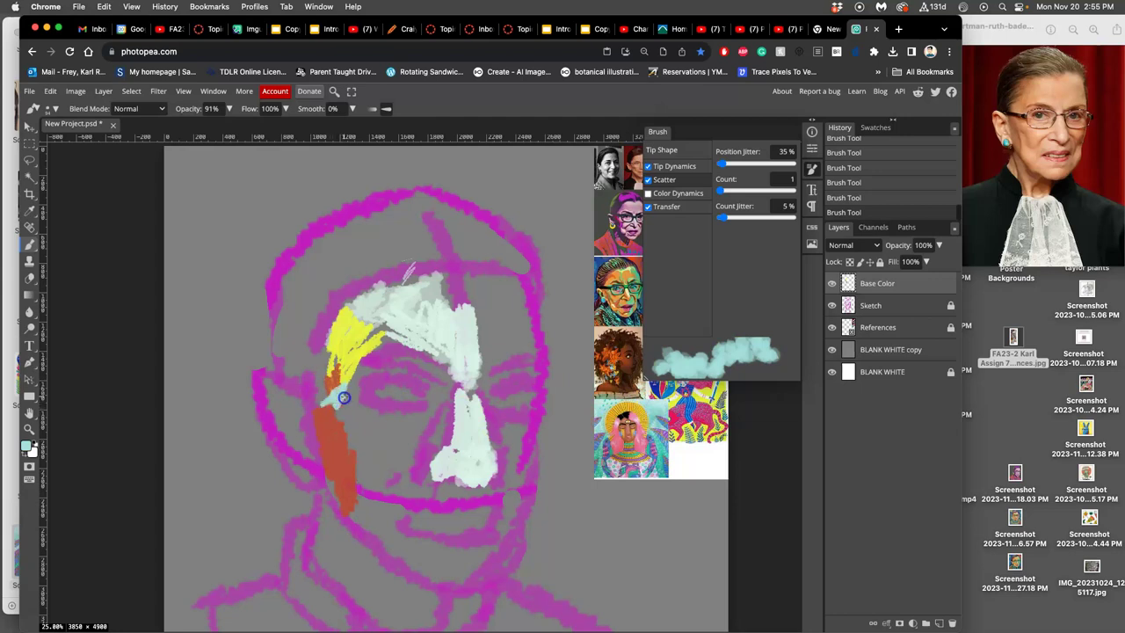
mouse_move(348, 432)
mouse_down()
mouse_move(368, 461)
mouse_move(377, 426)
mouse_move(363, 412)
mouse_move(393, 432)
mouse_move(388, 447)
mouse_move(428, 421)
mouse_up()
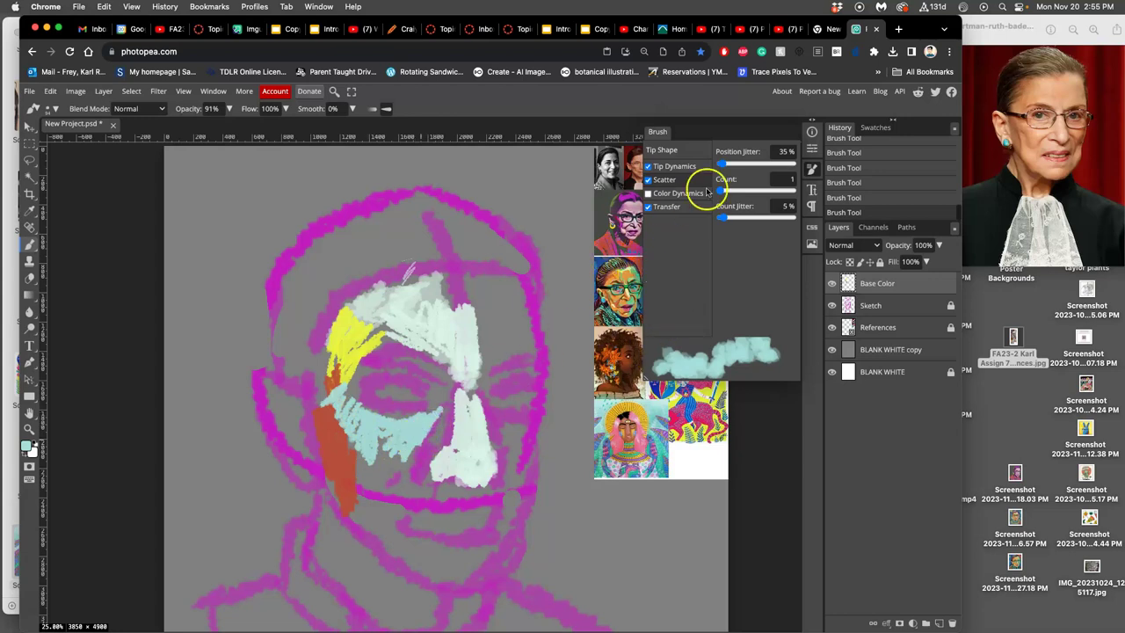
Close the Brush panel and sample peach and other colours from the reference portraits
click(811, 169)
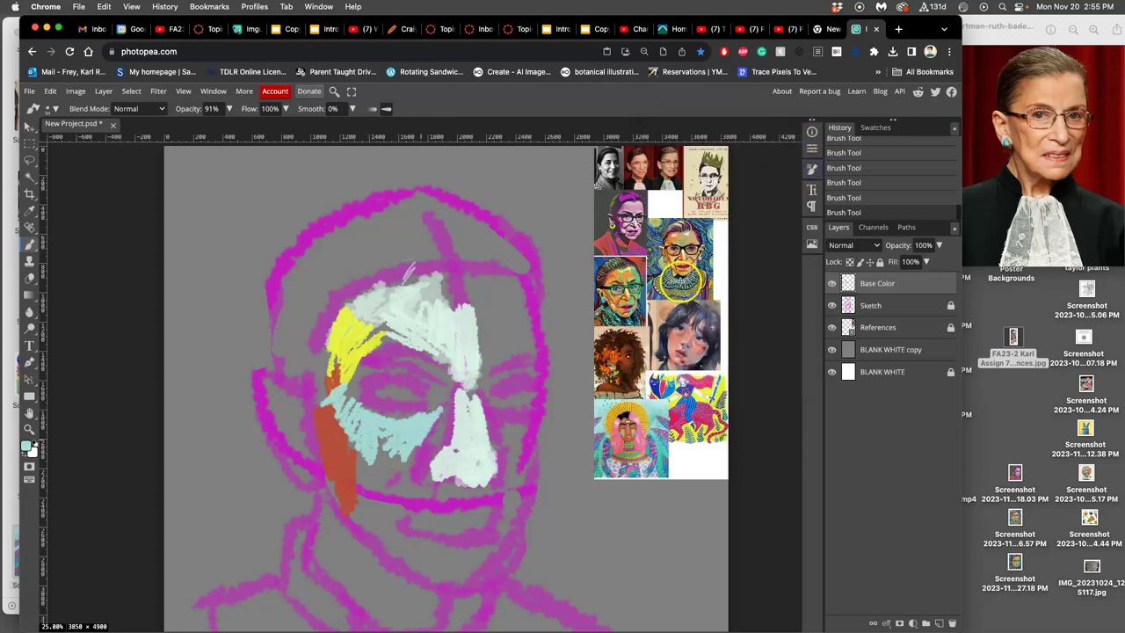
alt+click(682, 336)
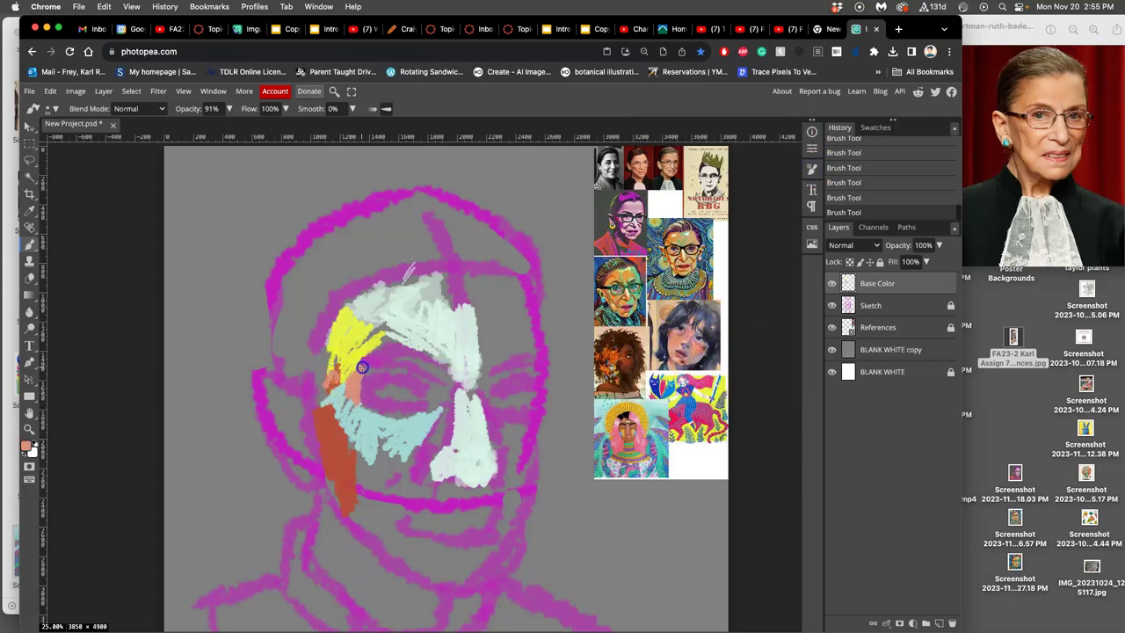
alt+click(692, 320)
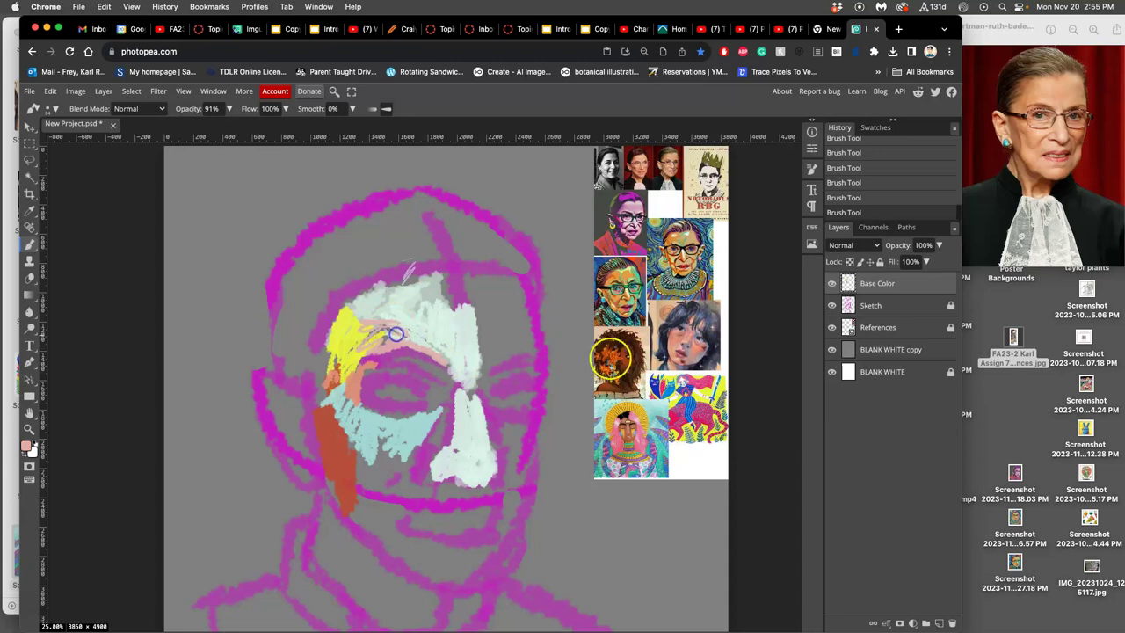
alt+click(624, 346)
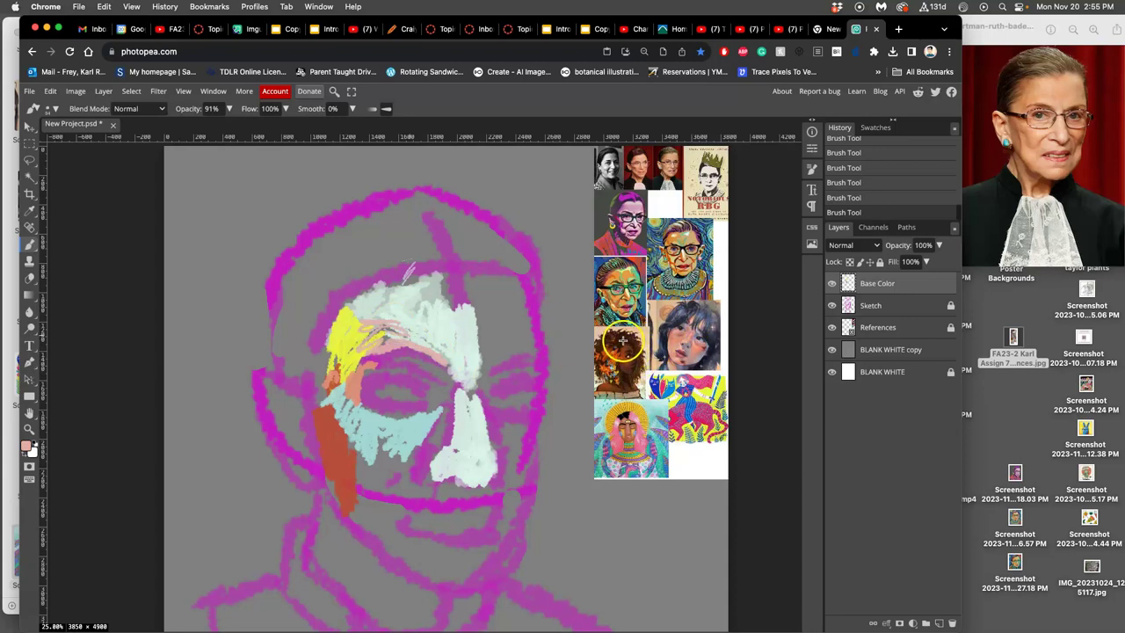
Paint dark purple and brown eyebrows over both eyes using colours sampled from the references
alt+click(703, 297)
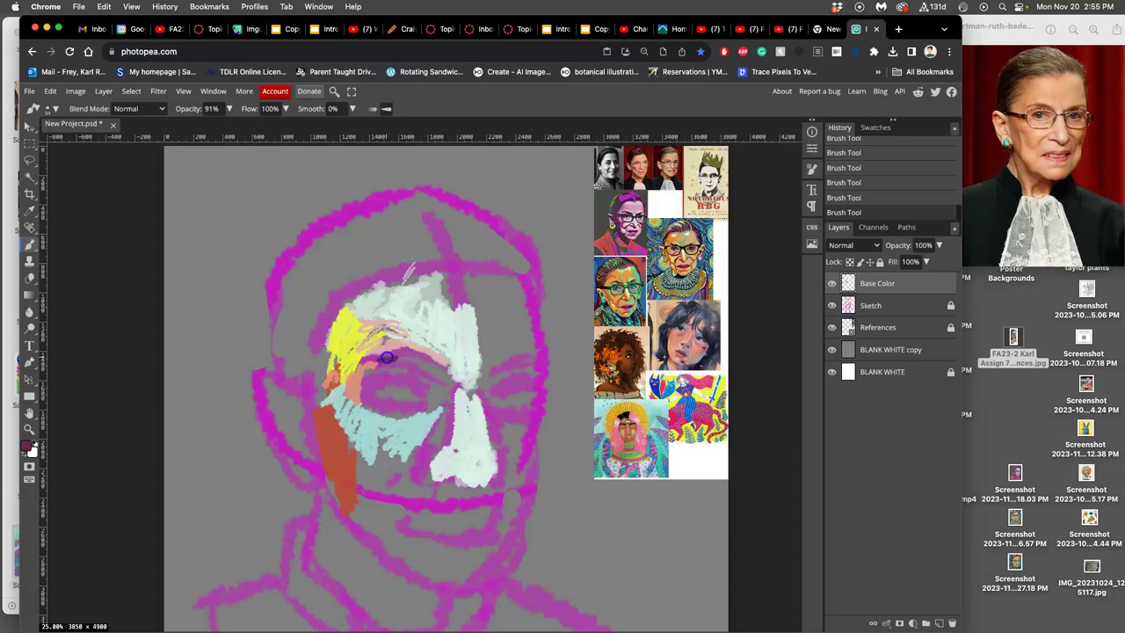
click(433, 363)
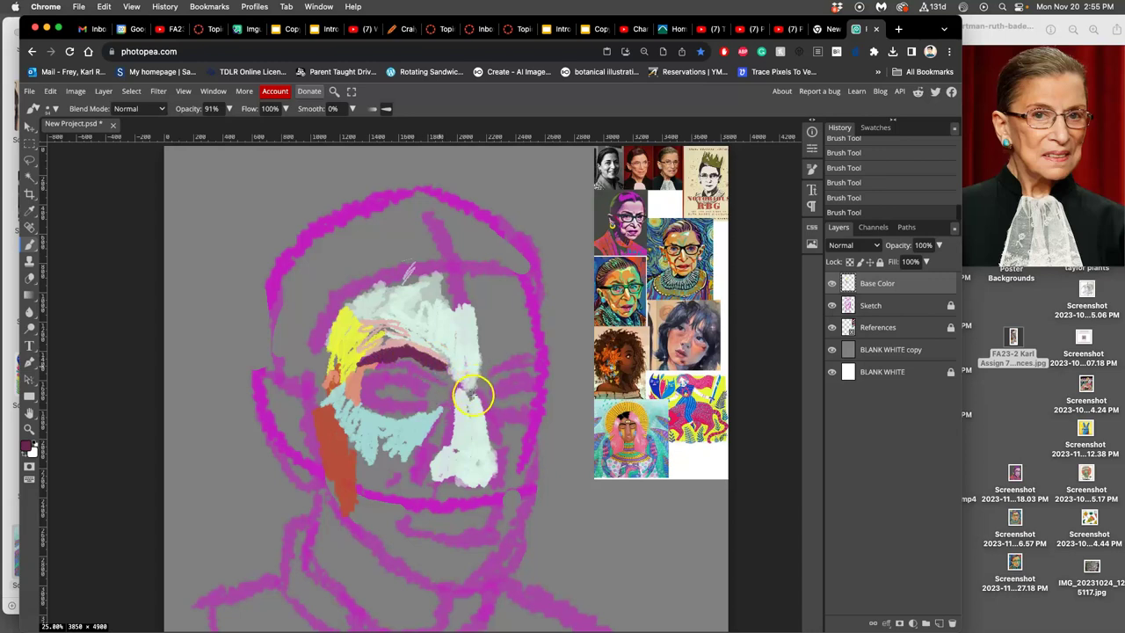
mouse_move(475, 378)
mouse_down()
mouse_move(484, 368)
mouse_move(603, 368)
mouse_move(621, 341)
mouse_up()
drag(459, 366, 495, 370)
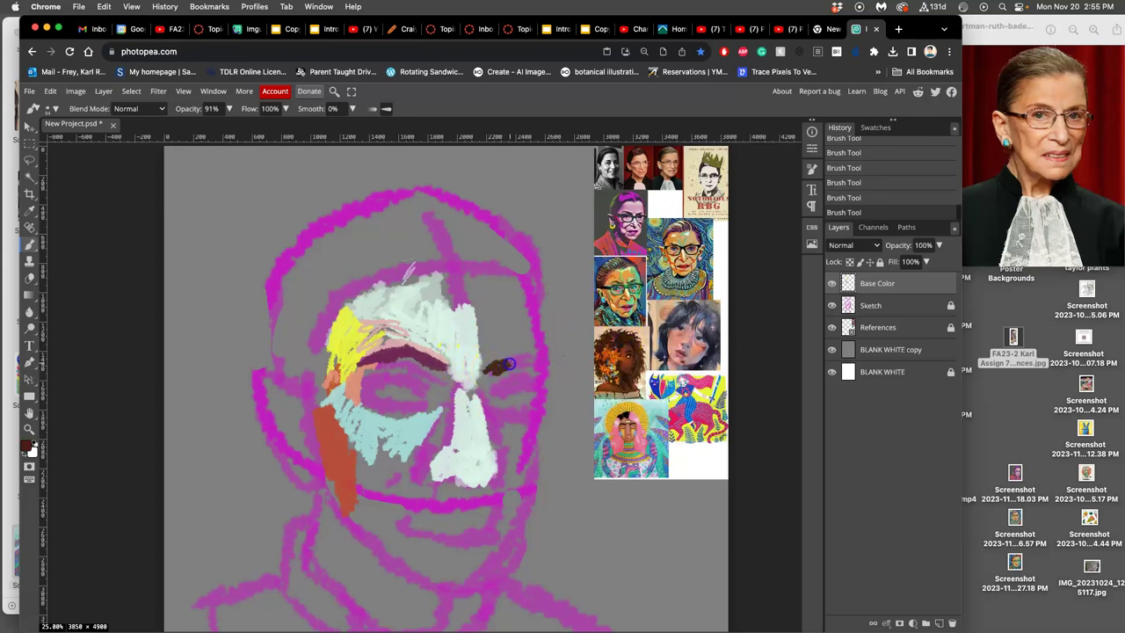
drag(517, 364, 535, 361)
Sample green from the glasses portrait and paint it into the left eye
drag(603, 281, 620, 290)
alt+click(620, 289)
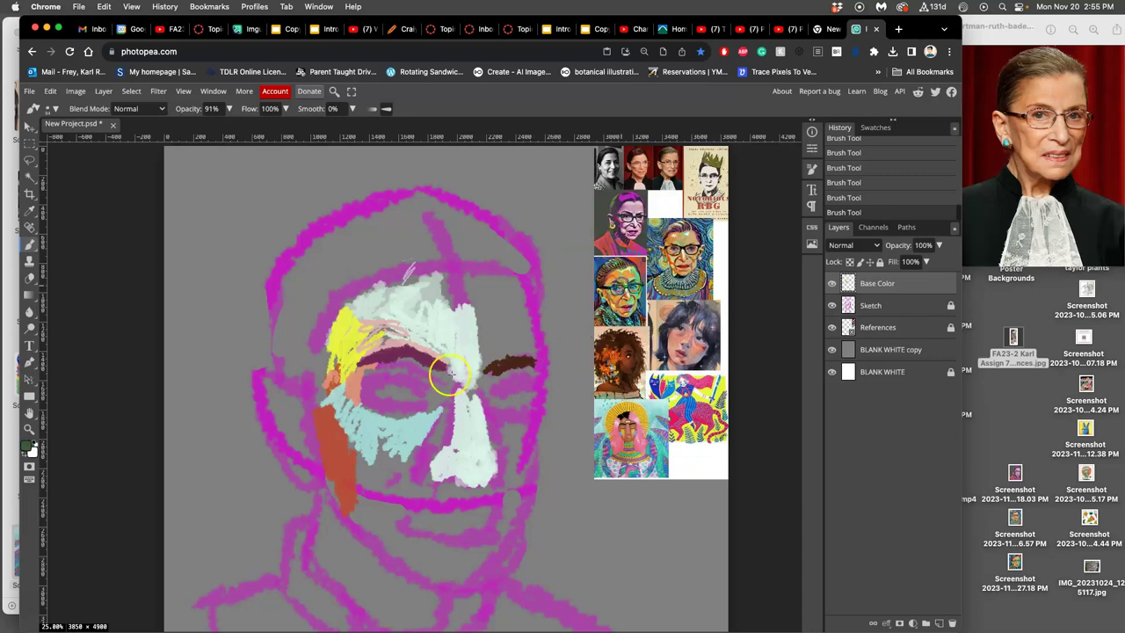
drag(446, 372, 389, 385)
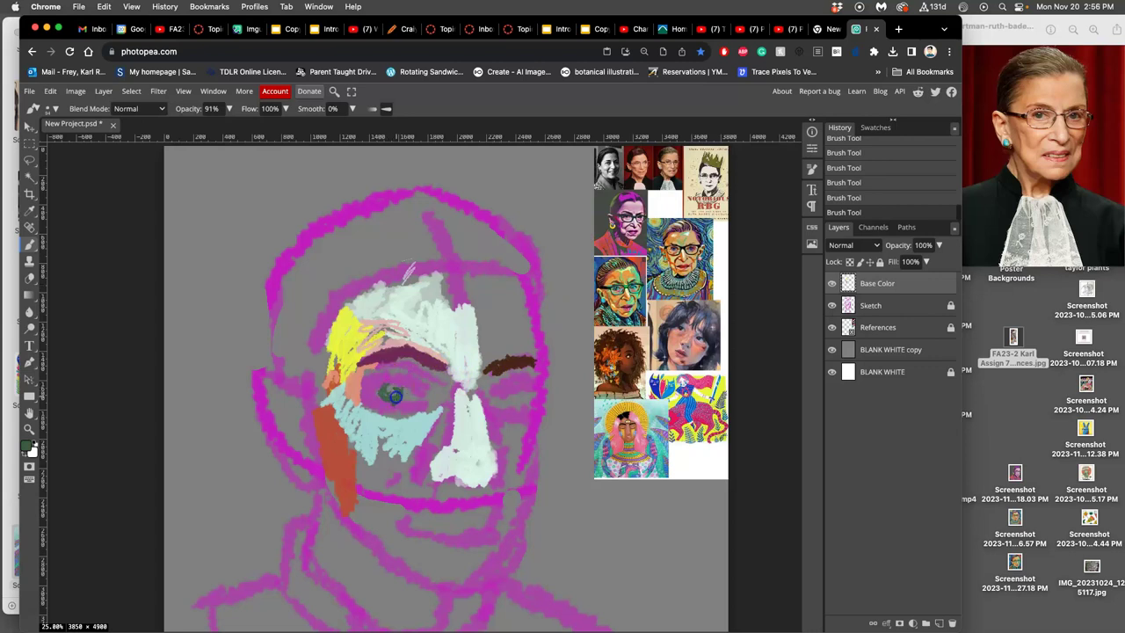
Paint the right iris green-blue and brush salmon skin tone around the left eye
drag(510, 381, 505, 390)
click(470, 499)
alt+click(636, 287)
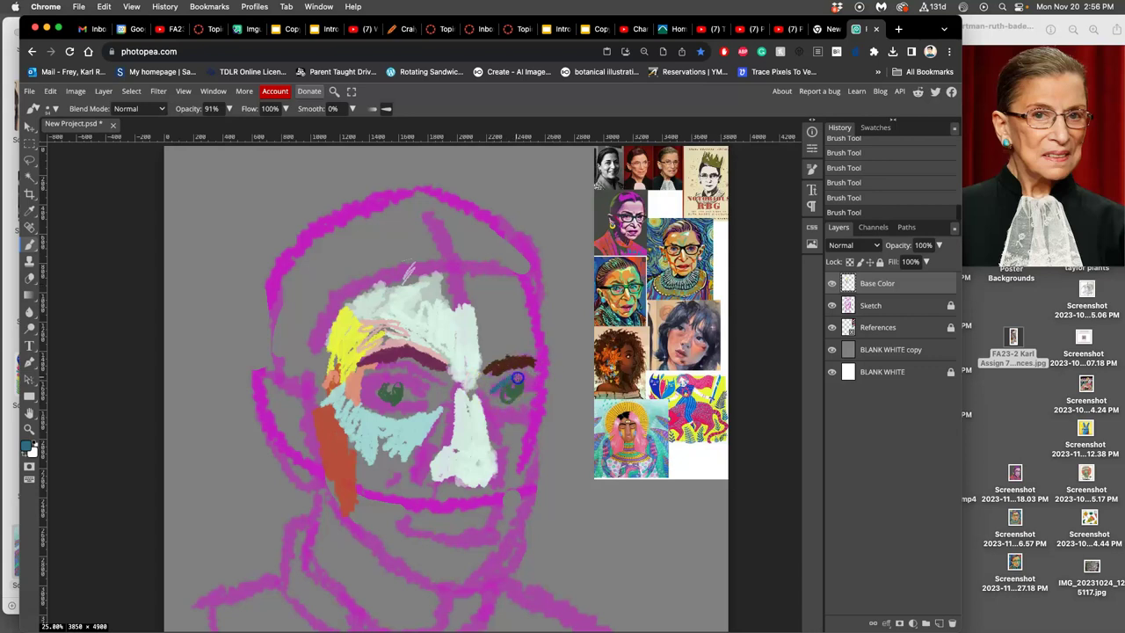
drag(395, 378, 365, 387)
drag(421, 402, 374, 396)
alt+click(369, 406)
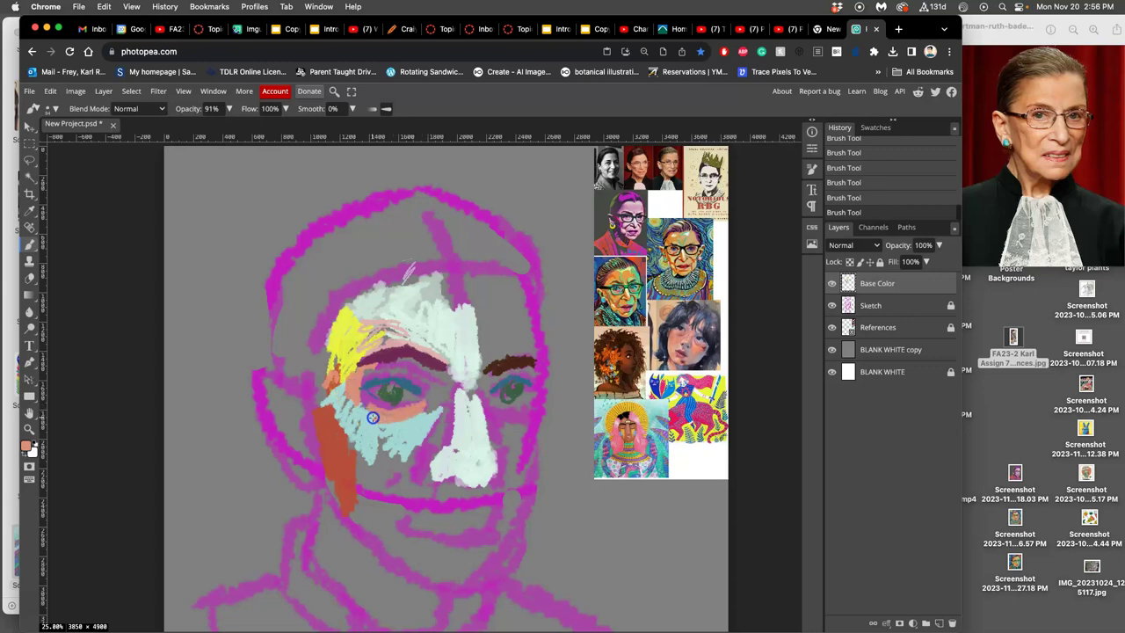
Paint yellow from the nose bridge to the brow and orange across the upper forehead
alt+click(631, 409)
click(471, 387)
drag(470, 387, 407, 347)
click(490, 327)
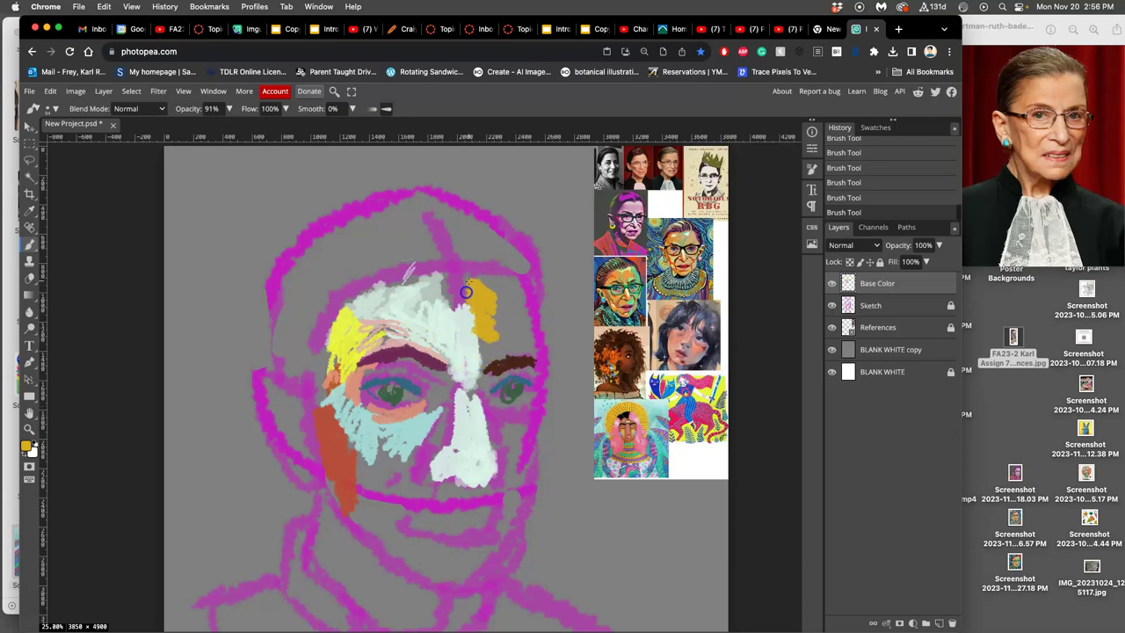
mouse_move(452, 301)
mouse_down()
mouse_move(423, 304)
mouse_move(428, 287)
mouse_move(480, 307)
mouse_move(478, 339)
mouse_move(467, 333)
mouse_move(495, 341)
mouse_up()
alt+click(675, 340)
click(447, 324)
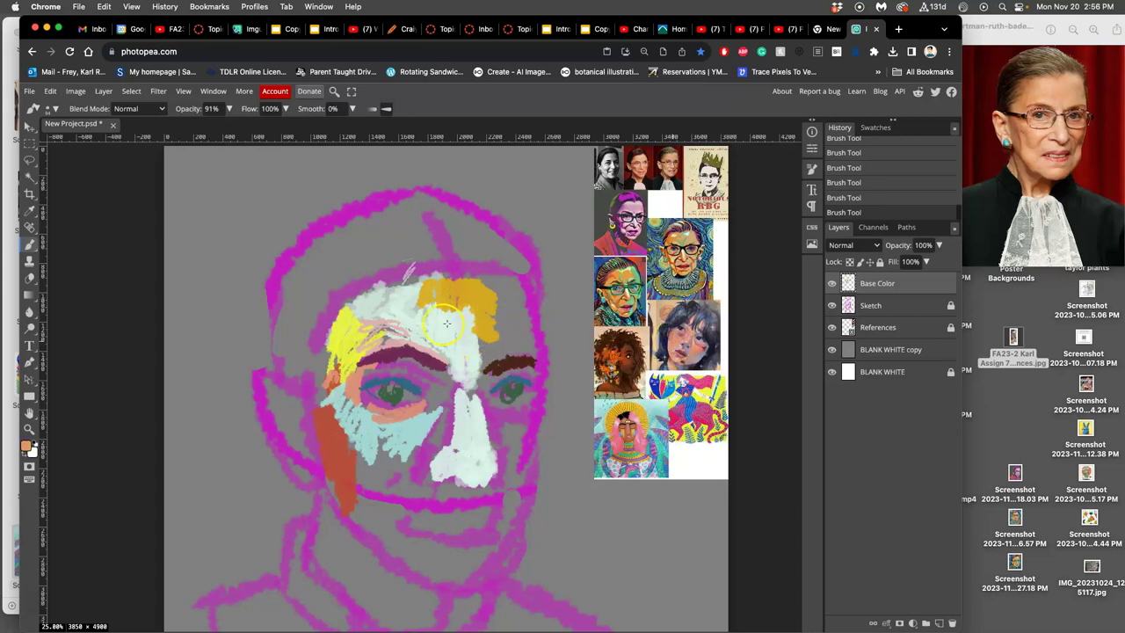